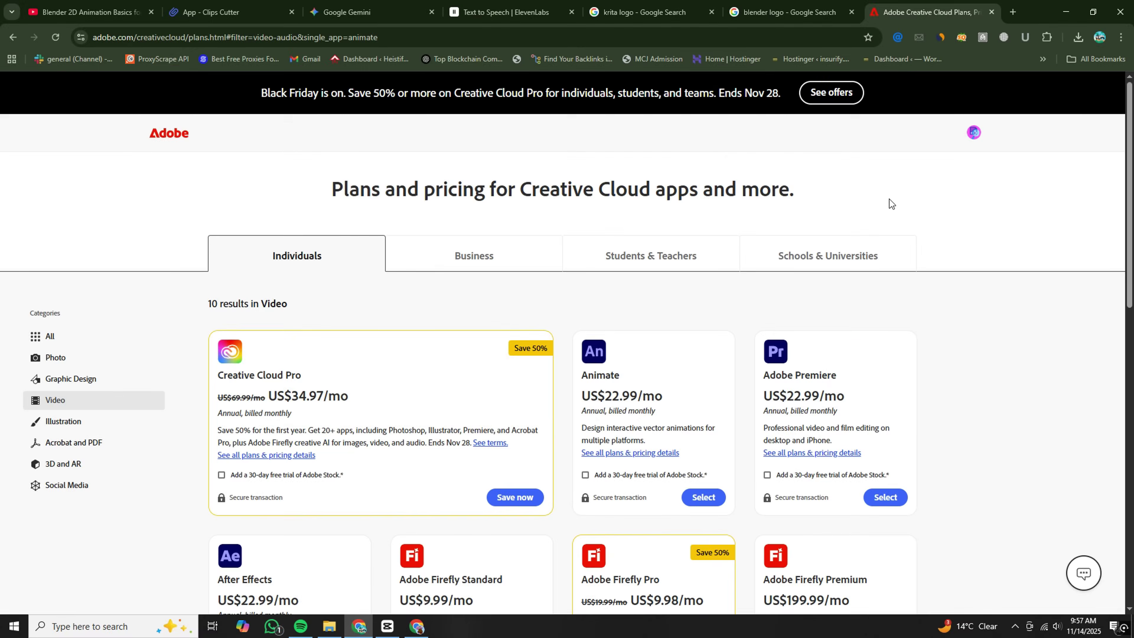
Step: Look through the listed Creative Cloud video plans and their pricing
scroll(890, 198, down, 12)
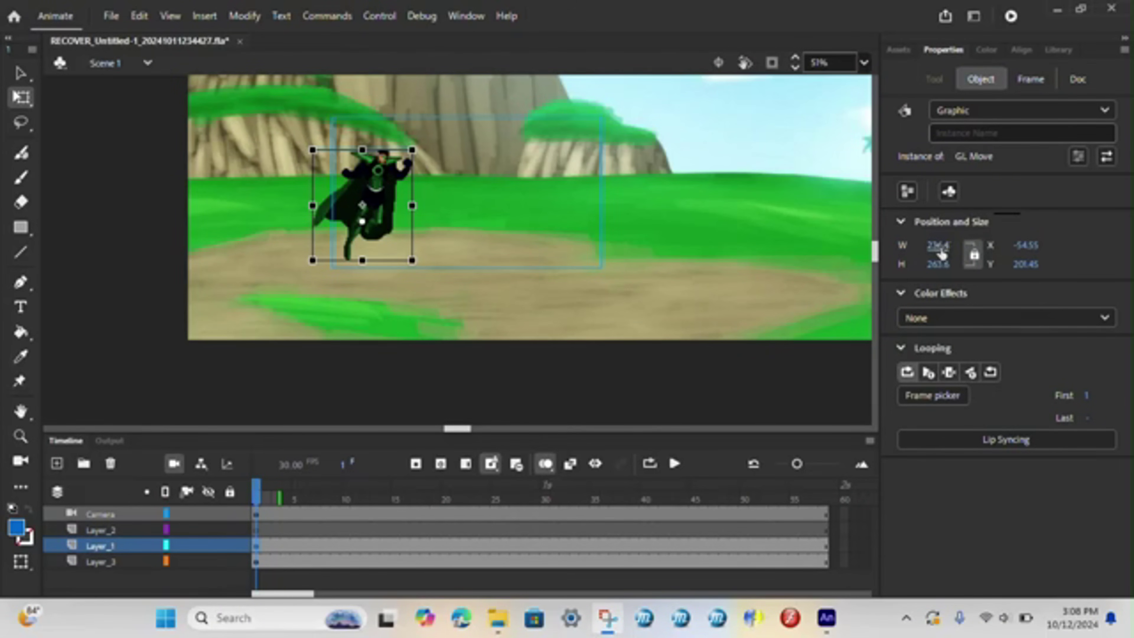
Step: In Adobe Animate, try to change the width of the GL Move instance and undo the change
drag(941, 252, 932, 255)
click(647, 357)
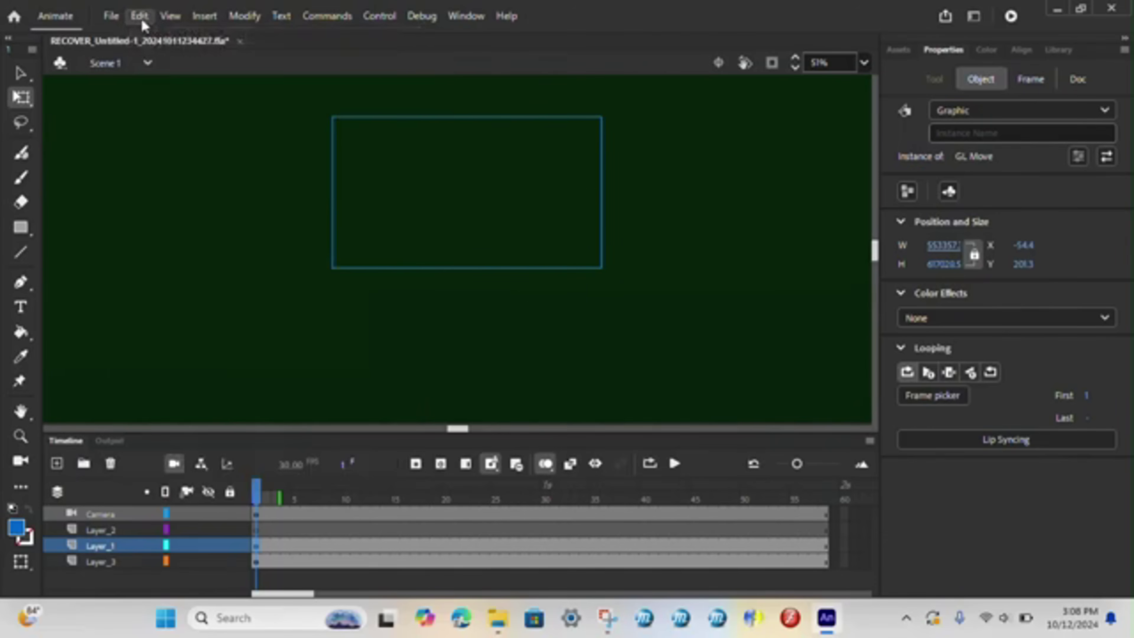
click(139, 17)
click(160, 36)
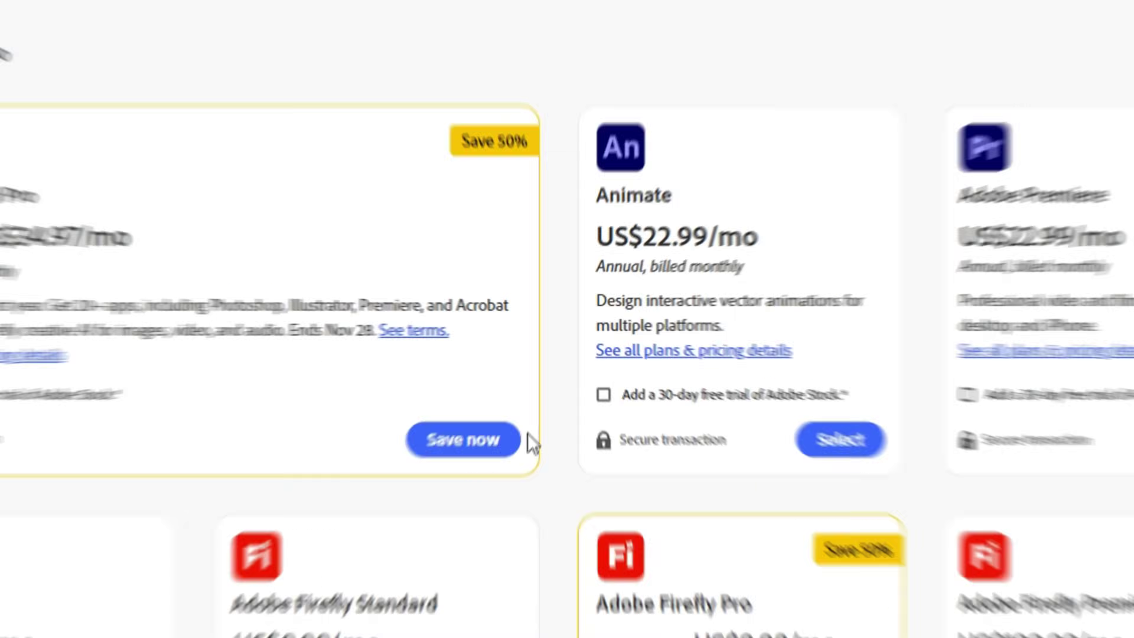
Step: On Adobe's plans page in the browser, choose Creative Cloud Pro and continue with the annual, billed-monthly subscription
click(528, 380)
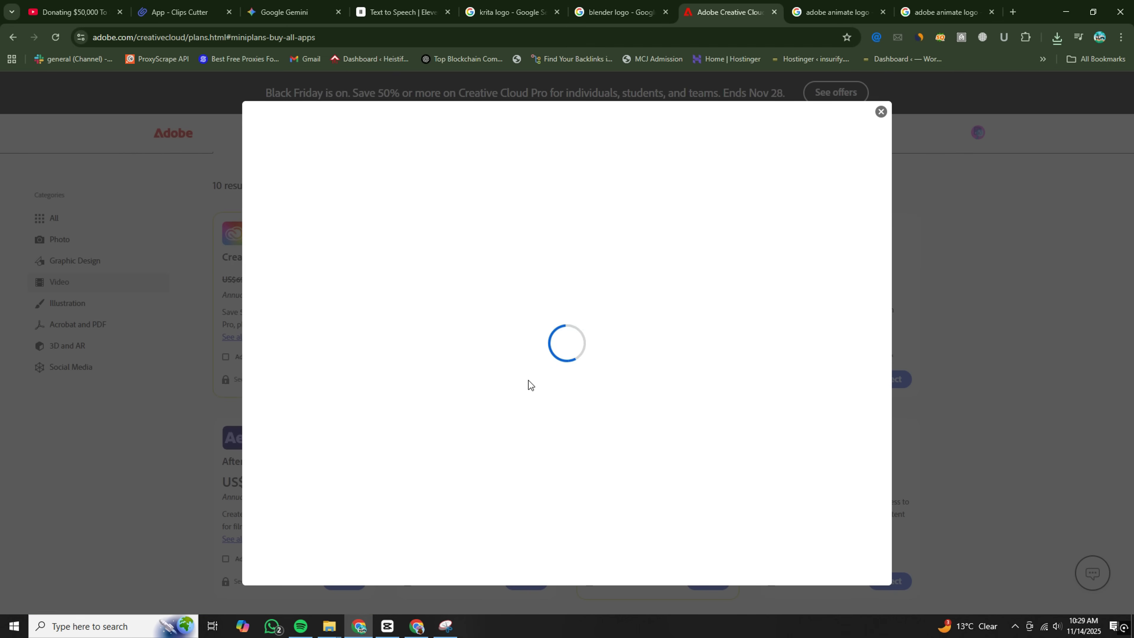
click(292, 482)
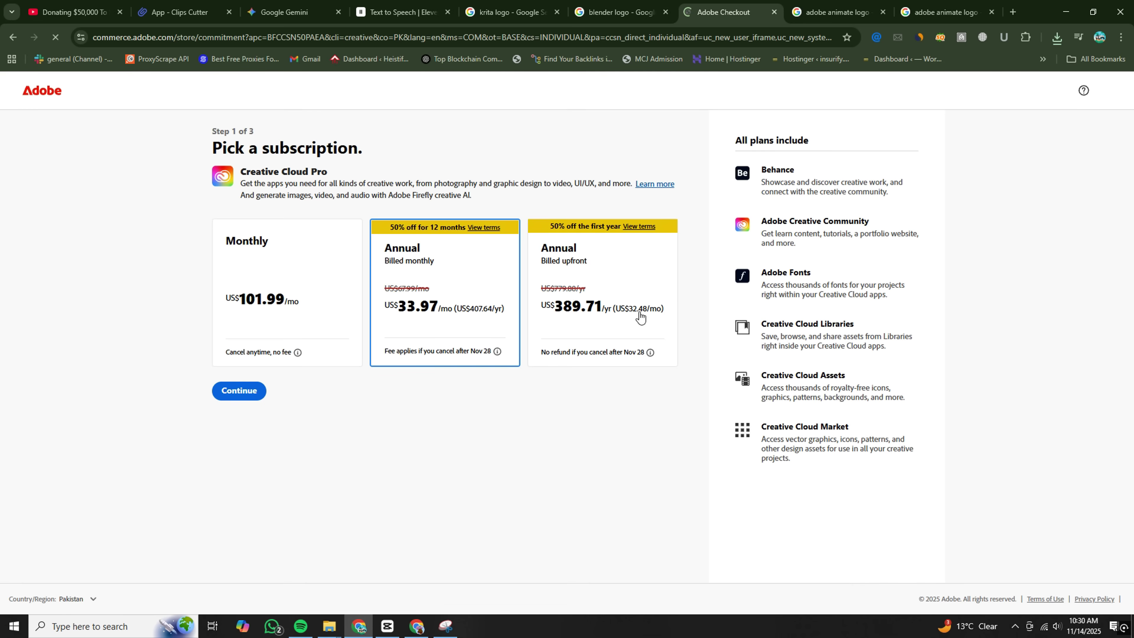
click(249, 390)
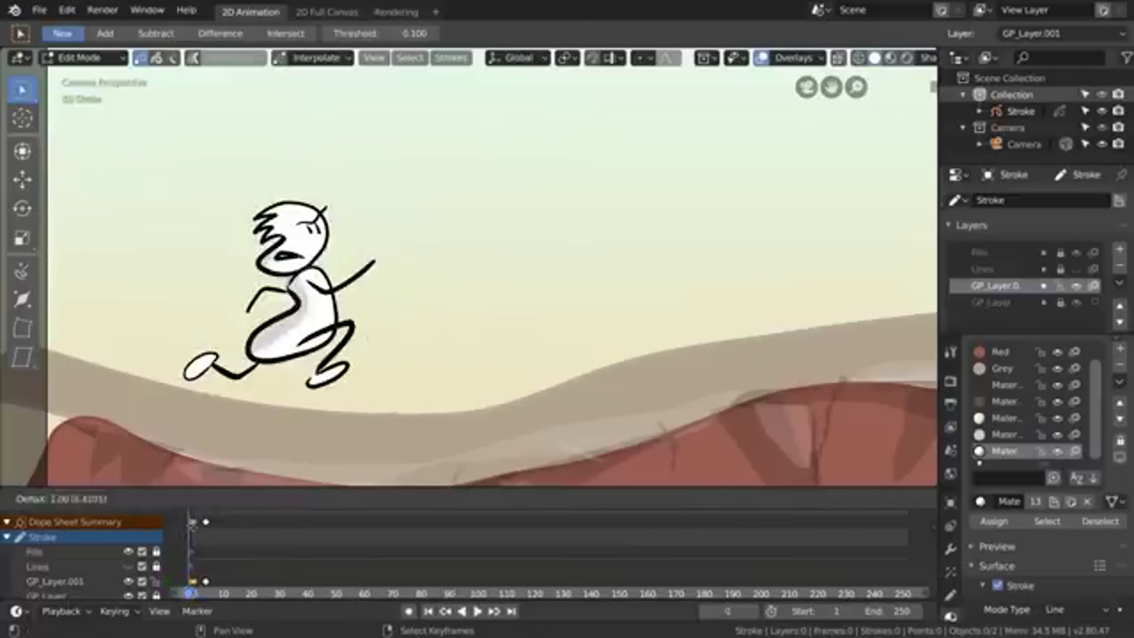
Step: In Blender, duplicate the first running-pose keyframe of GP_Layer.001 to frame 12 and move its drawing forward past the middle pose
key(shift+d)
click(217, 527)
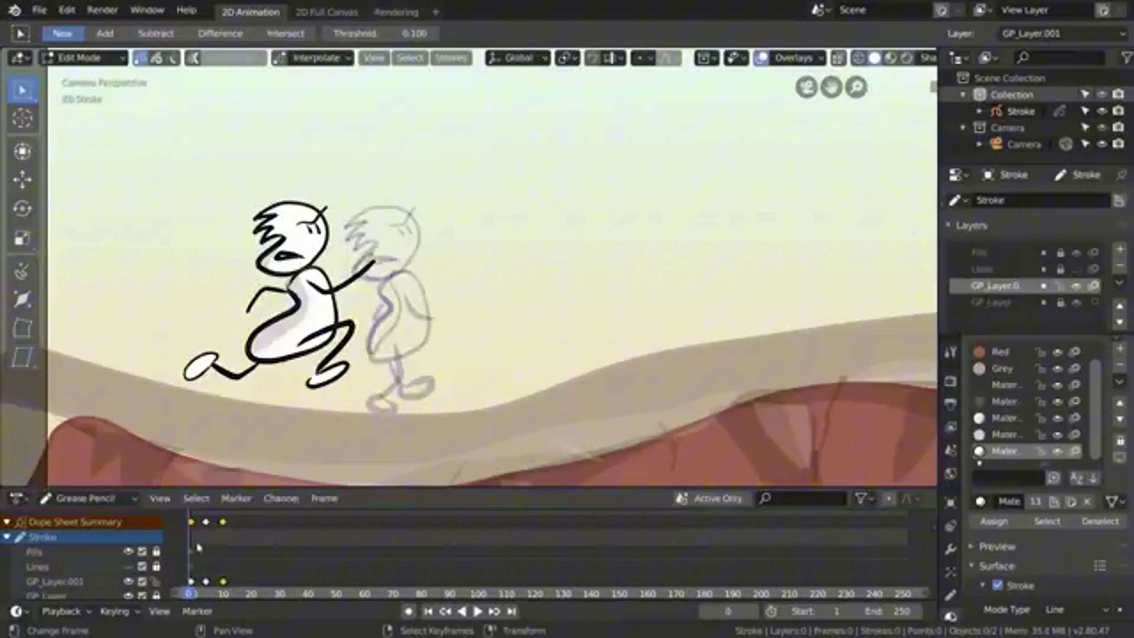
click(223, 551)
key(a)
key(g)
click(507, 312)
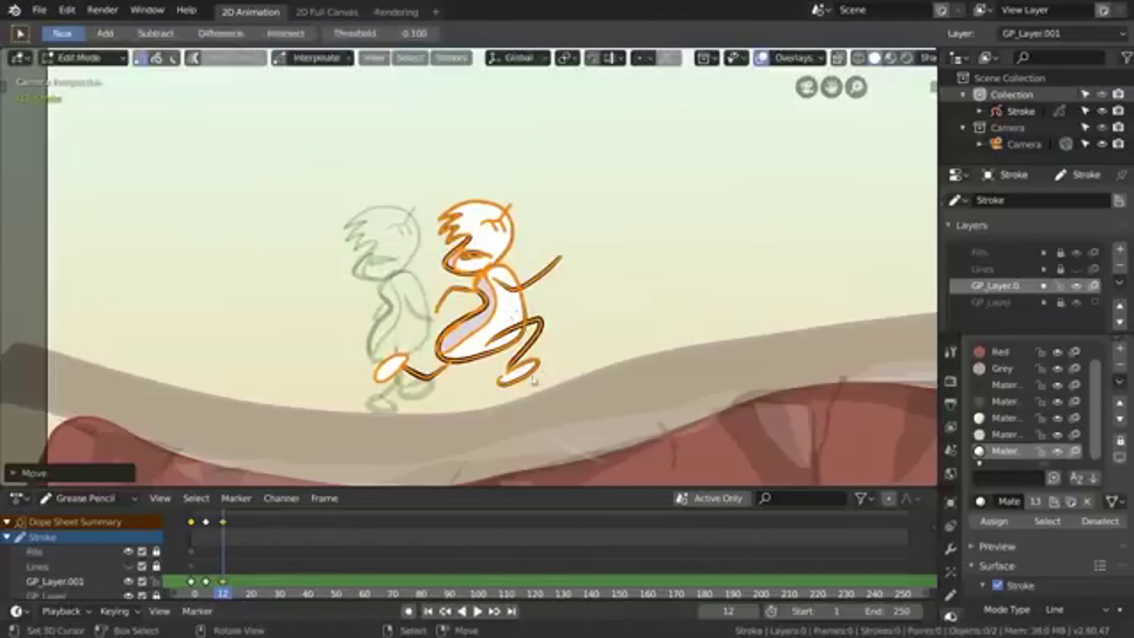
Step: Delete the arm and leg strokes of the running character at frame 12 and switch to Draw mode
key(alt+a)
key(b)
drag(553, 360, 372, 396)
shift+right_click(447, 291)
shift+right_click(555, 264)
key(x)
click(564, 277)
click(89, 58)
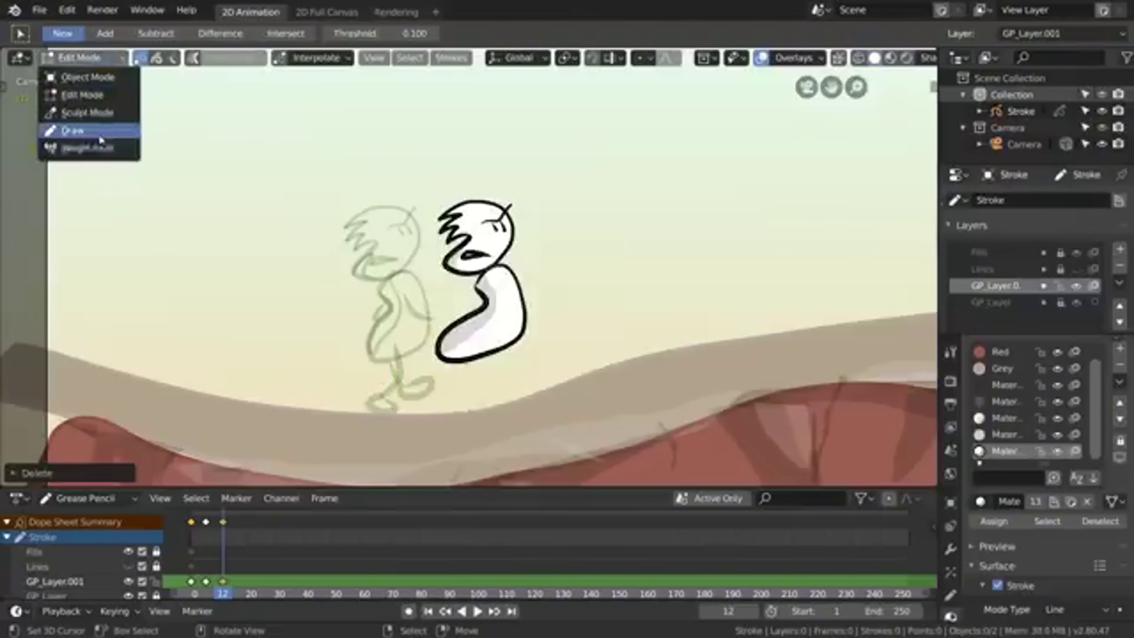
click(99, 136)
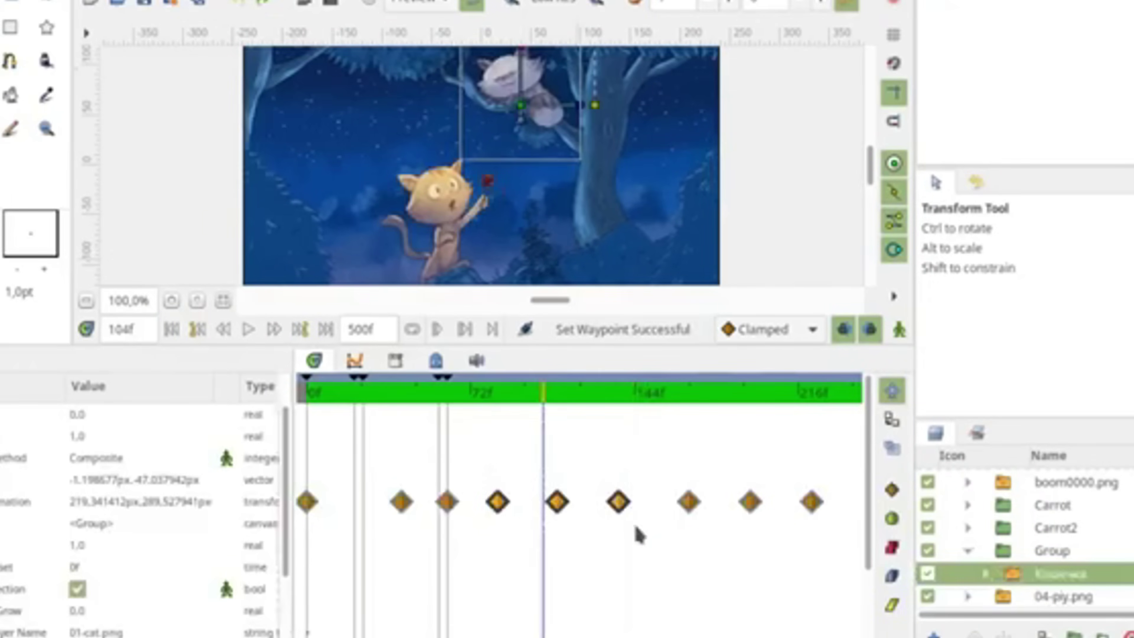
Step: In Synfig Studio, set the selected transformation waypoints of the cat layer to TCB interpolation
click(892, 518)
click(599, 392)
Step: Select the Carrot2 layer and check its animation at several points along the timeline
click(1051, 531)
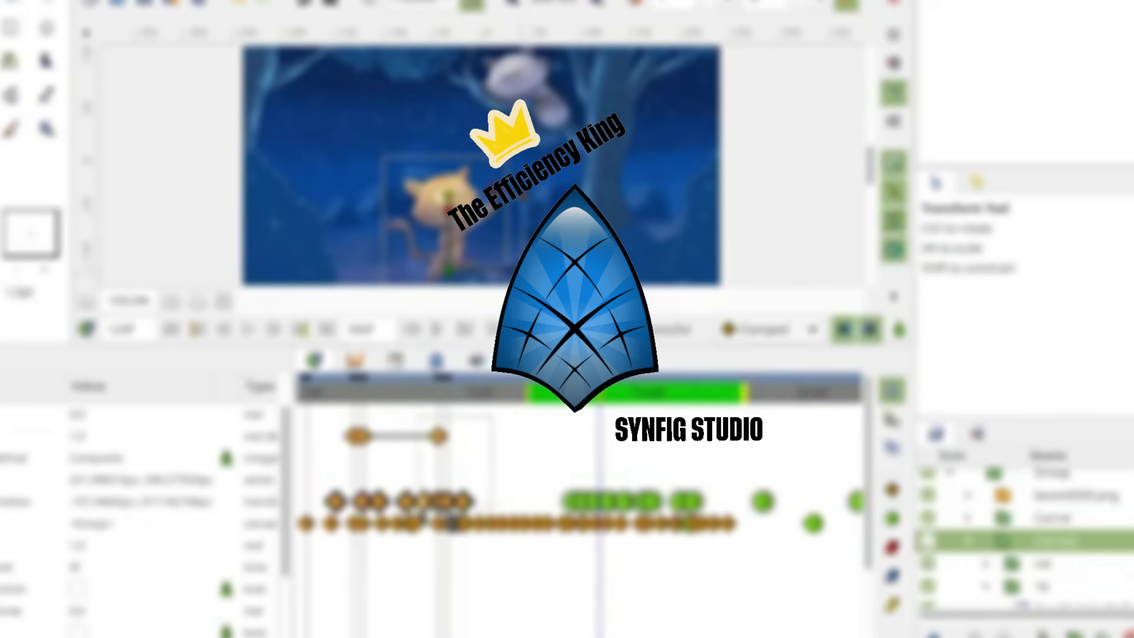
click(706, 392)
click(341, 392)
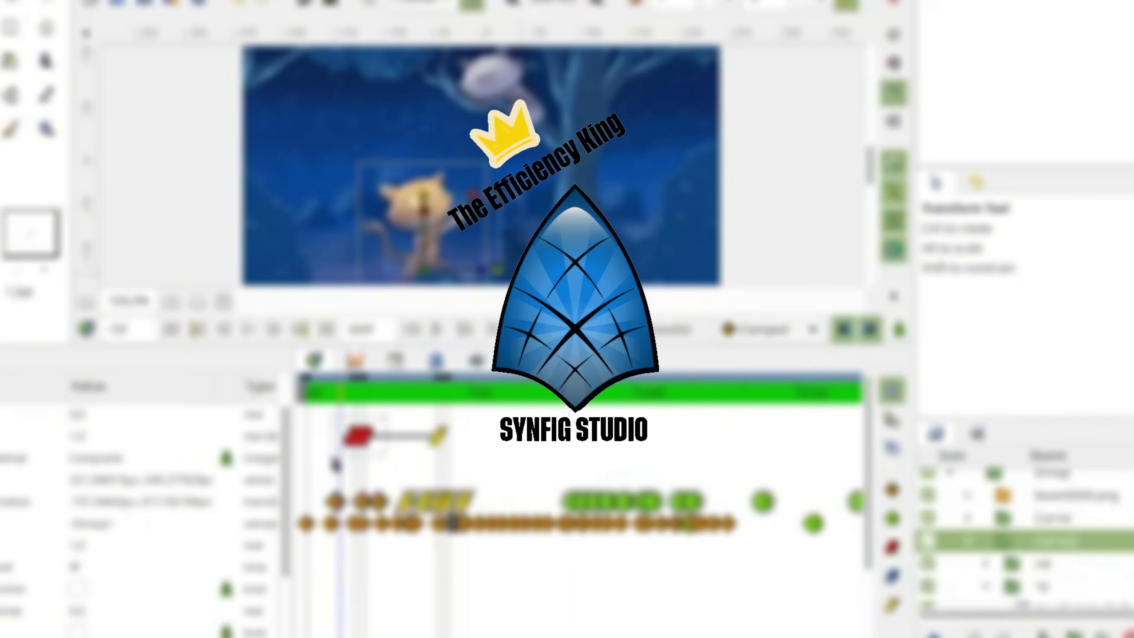
click(608, 393)
scroll(1028, 531, up, 3)
click(1028, 530)
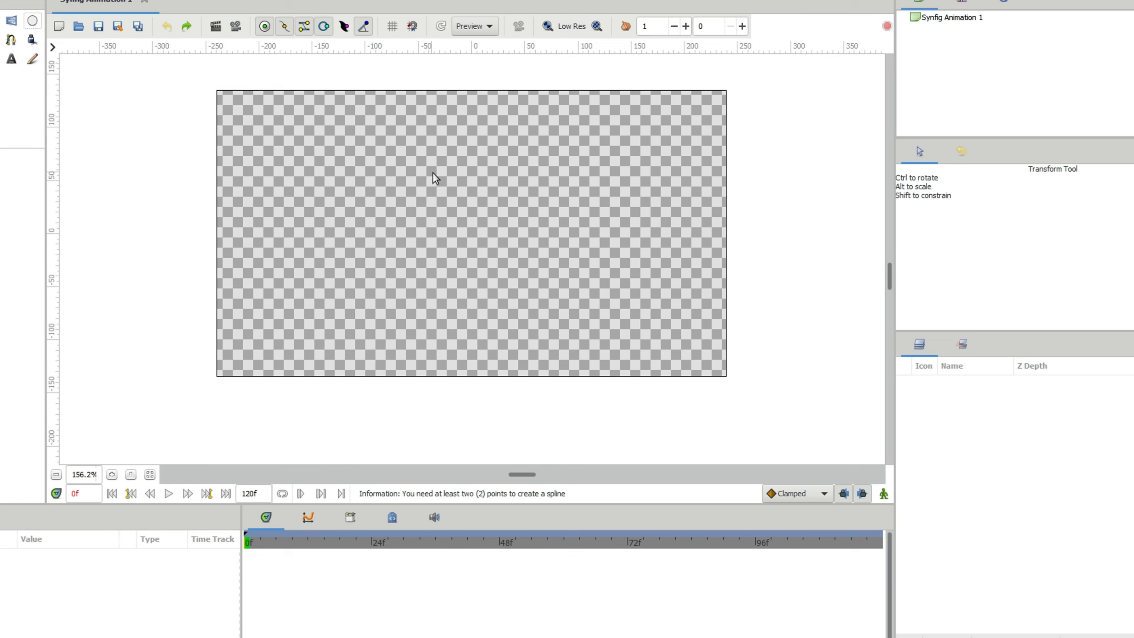
Step: Draw a black head circle about 29 px in radius and a vertical spline beneath it for the torso
key(alt+c)
drag(454, 179, 469, 183)
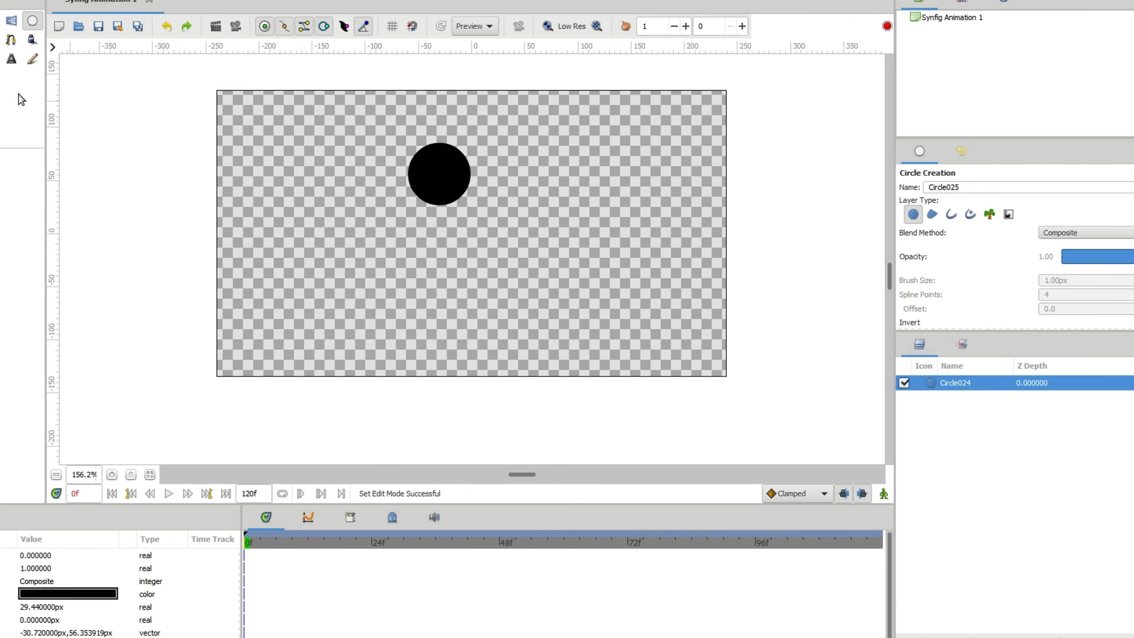
click(11, 41)
click(441, 277)
right_click(440, 276)
click(440, 229)
click(440, 229)
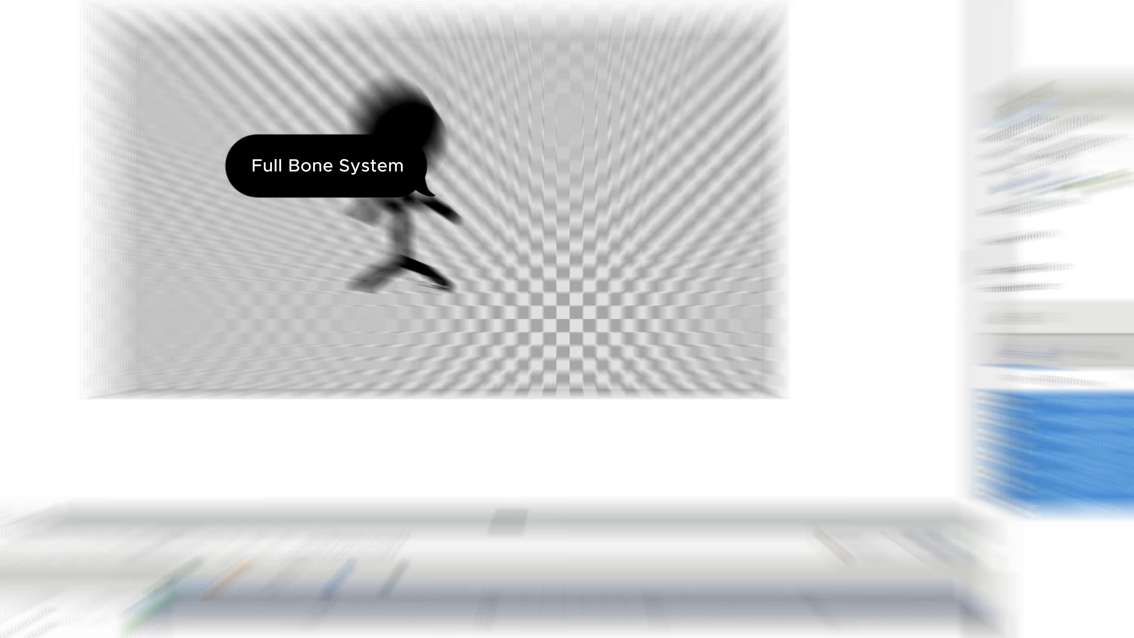
Step: Add a keyframe at frame 8 and lift the heel of the figure's right-hand leg slightly
right_click(10, 586)
click(46, 490)
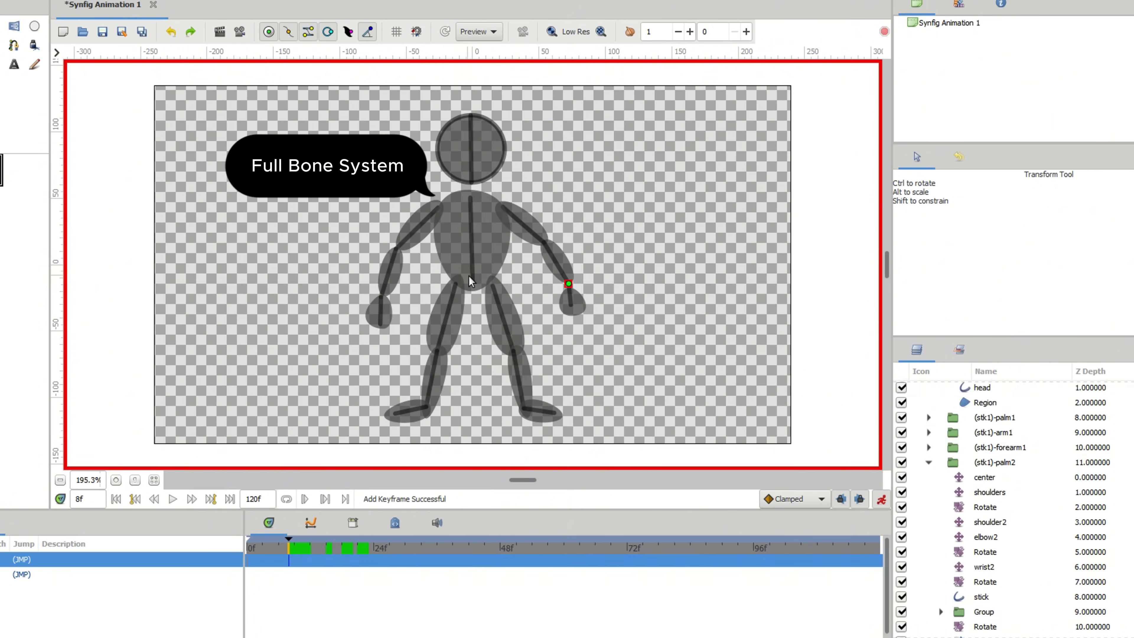
click(520, 387)
drag(524, 407, 529, 404)
Step: Find the shoulders layer in the head group and move its origin left to tilt the figure's upper body
click(468, 228)
scroll(999, 487, up, 3)
click(999, 485)
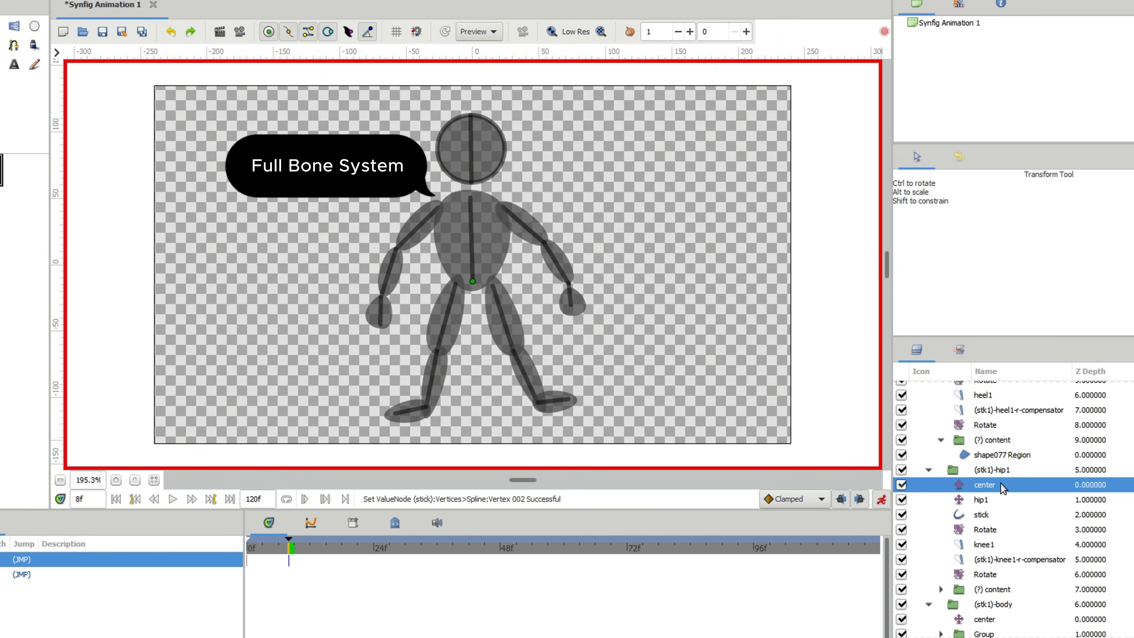
scroll(998, 481, up, 11)
scroll(997, 467, down, 15)
click(998, 421)
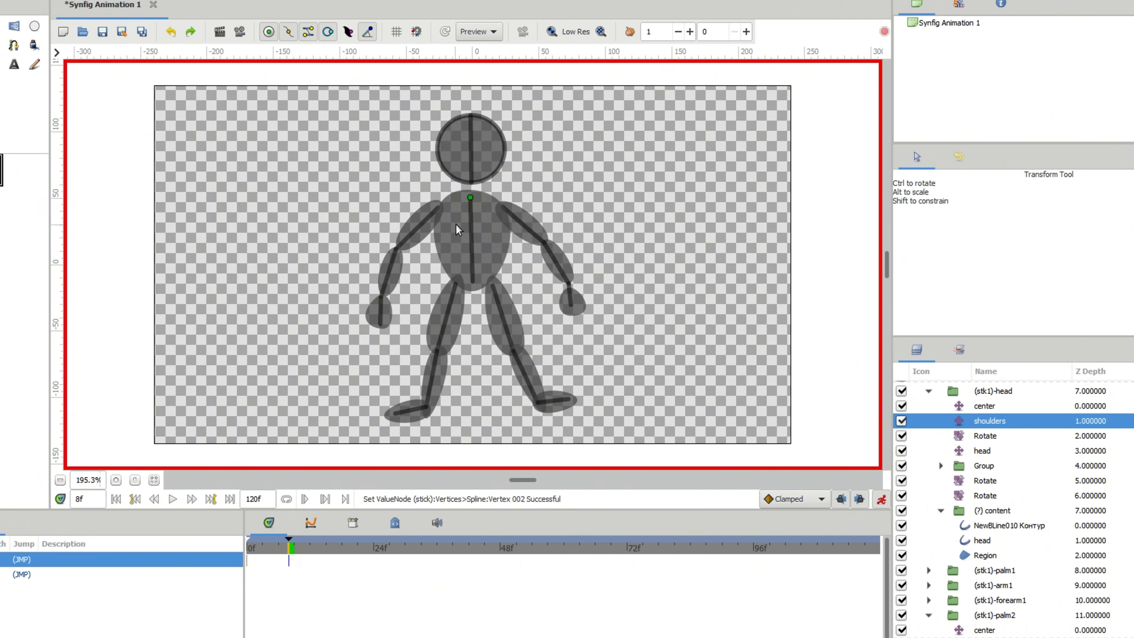
drag(470, 194, 451, 194)
Step: Bend the forearm on the figure's right-hand side slightly inward at the wrist
click(574, 280)
click(535, 235)
mouse_move(567, 264)
mouse_down()
mouse_move(574, 255)
mouse_move(554, 268)
mouse_up()
Step: Add a keyframe at frame 18 and bend the right-hand lower leg inward
right_click(90, 604)
click(137, 501)
click(513, 354)
drag(538, 402, 501, 410)
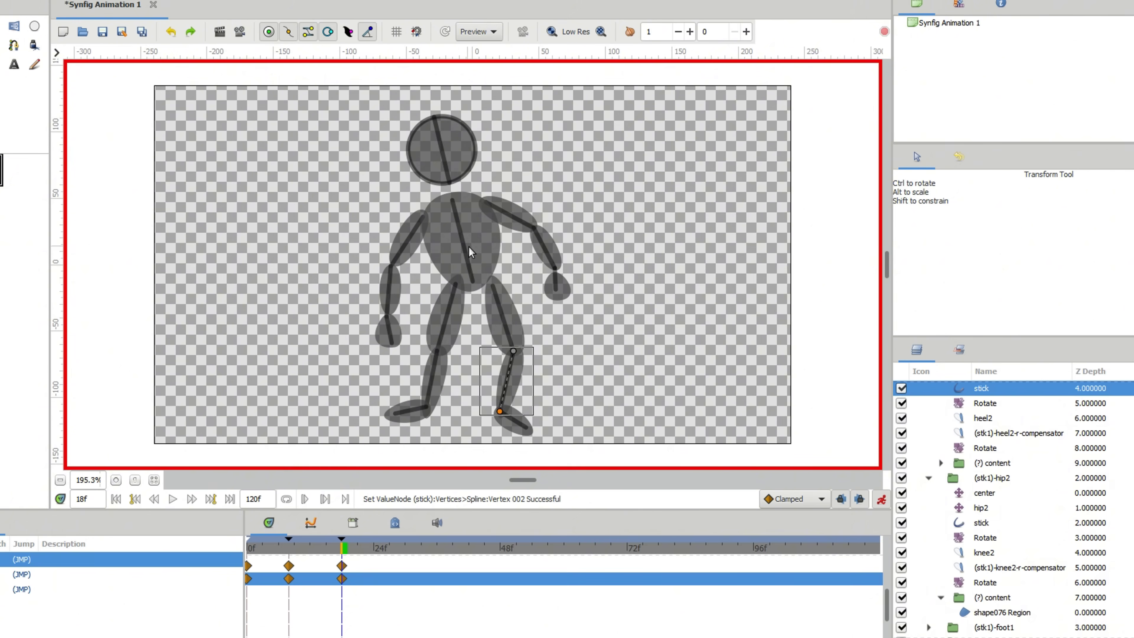
Step: Lower the figure's shoulders origin slightly and add a keyframe at frame 28
click(468, 247)
scroll(1012, 511, down, 8)
click(990, 392)
mouse_move(451, 198)
mouse_down()
mouse_move(490, 208)
mouse_move(456, 211)
mouse_up()
click(395, 548)
right_click(66, 626)
click(122, 523)
Step: Generate a preview of the stick figure animation at 0.50 quality and 12 frames per second
click(220, 32)
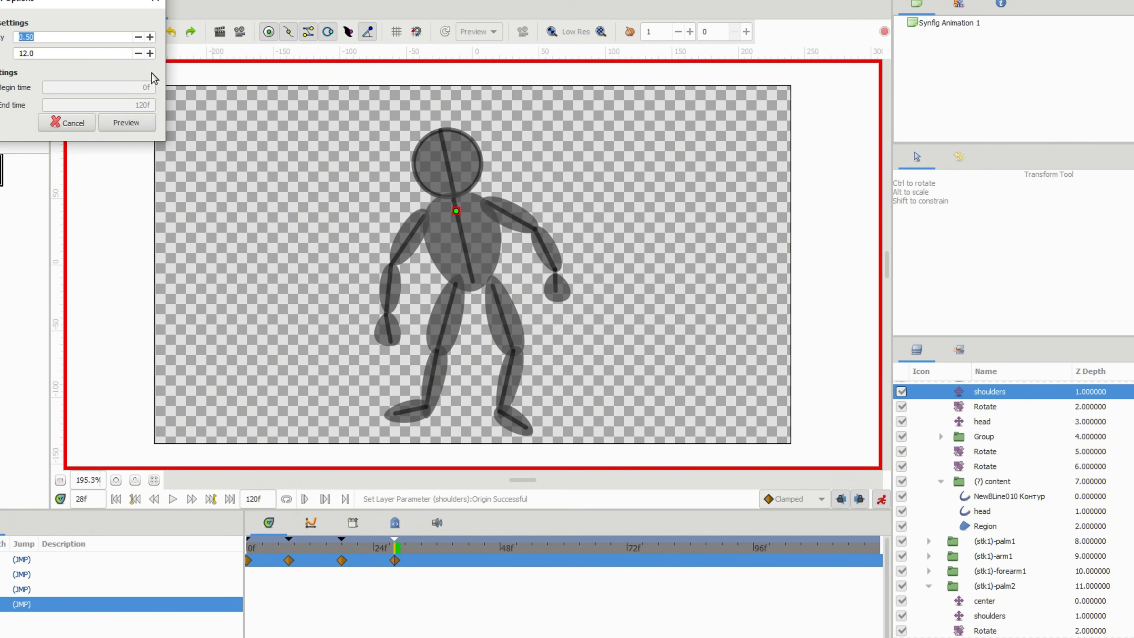
click(126, 122)
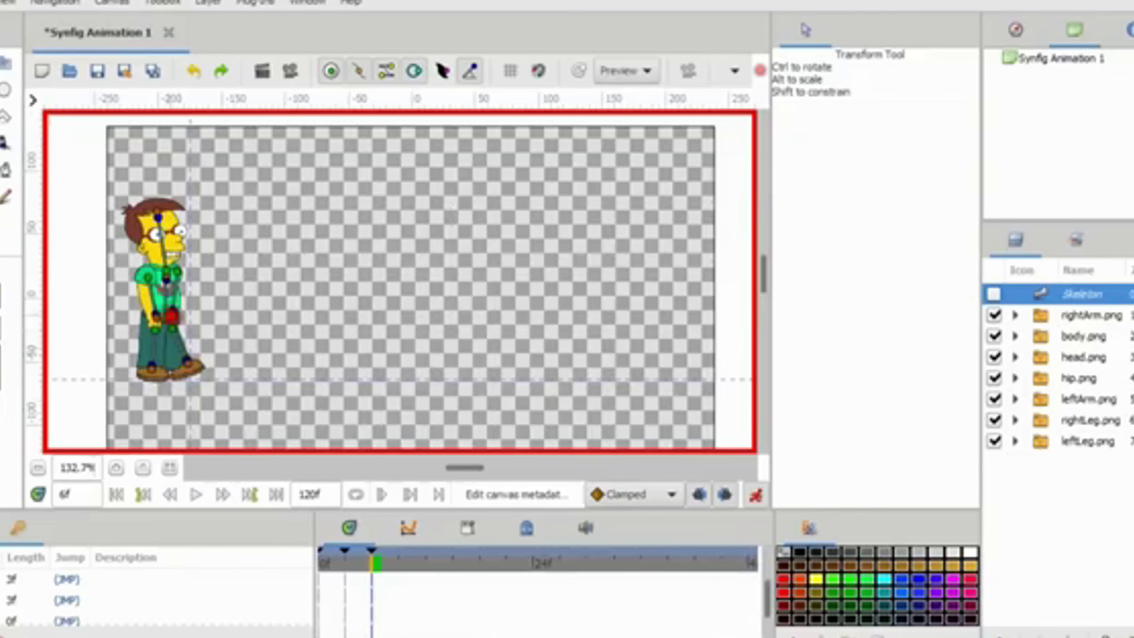
Step: At frame 6, move the cartoon character's skeleton forward and raise its front foot
drag(172, 317, 202, 320)
mouse_move(210, 365)
mouse_down()
mouse_move(186, 359)
mouse_move(222, 356)
mouse_up()
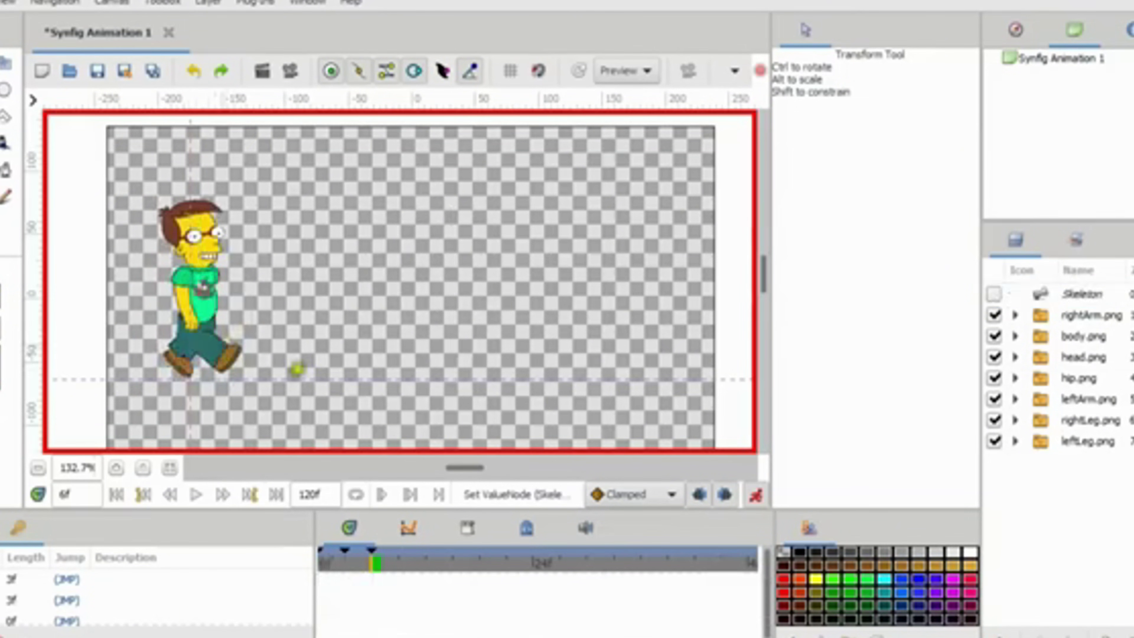
Step: Duplicate the walk keyframe from frame 3 at frame 9
click(68, 600)
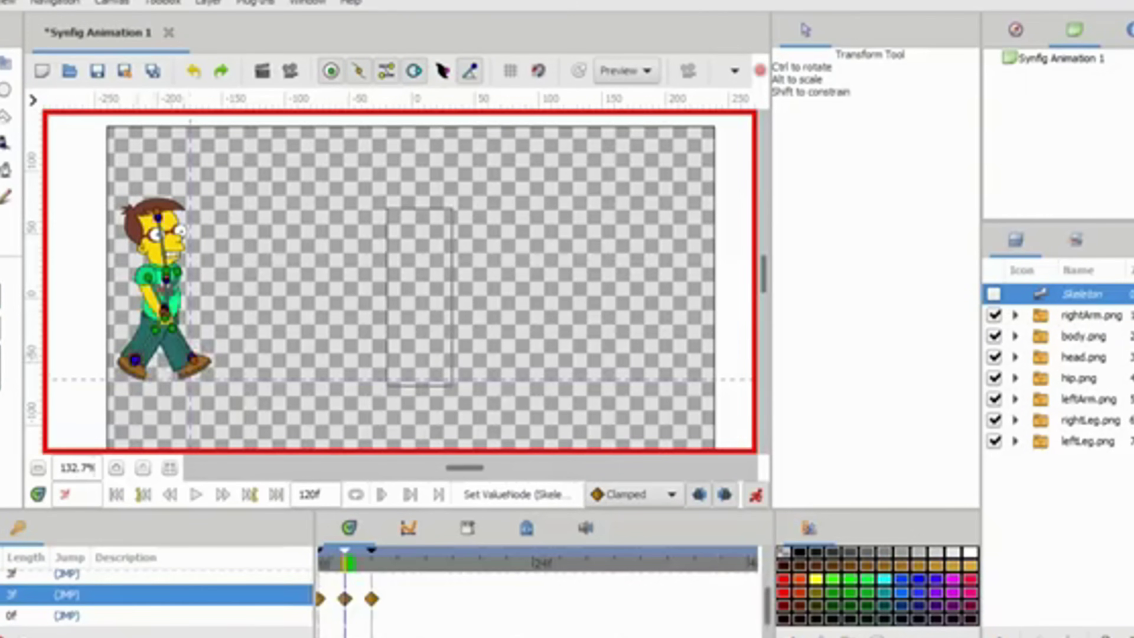
click(67, 616)
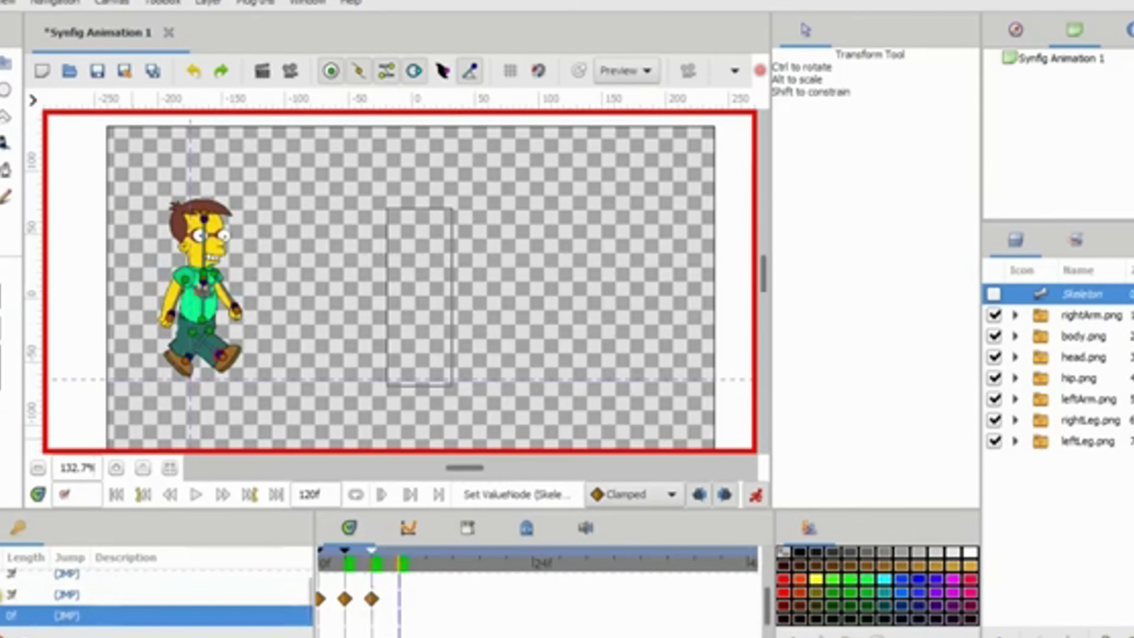
click(2, 595)
click(12, 579)
click(9, 599)
click(1, 636)
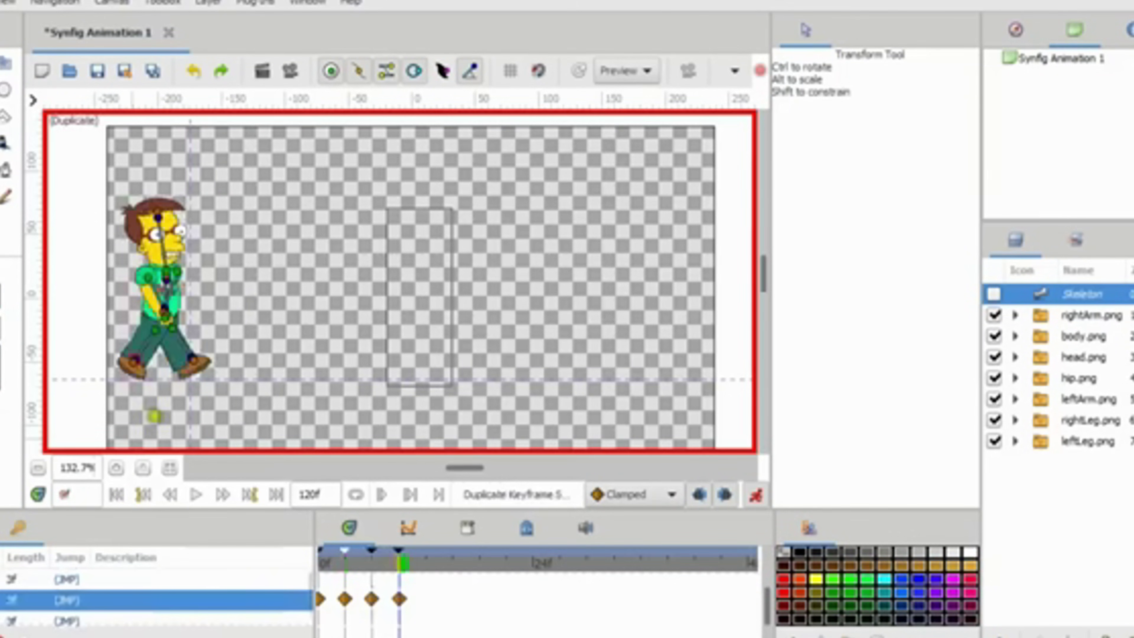
Step: Move the character's skeleton forward at frame 9 and shift the vertical guide to its front foot
drag(192, 316, 257, 323)
mouse_move(398, 564)
mouse_down()
mouse_move(362, 582)
mouse_move(399, 569)
mouse_up()
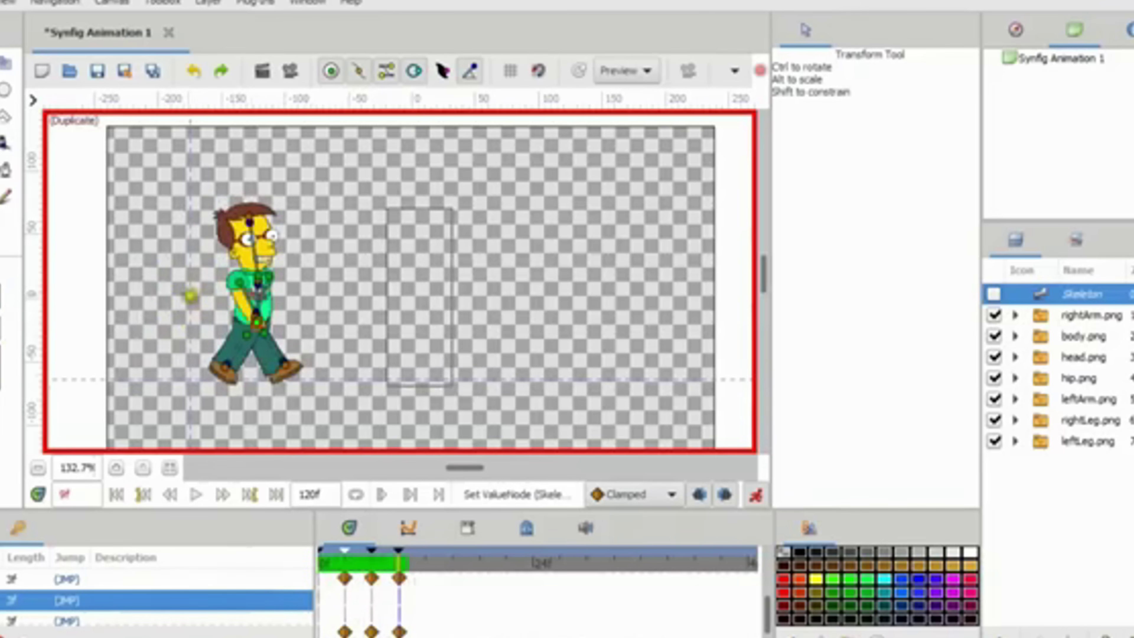
drag(190, 295, 287, 306)
click(9, 621)
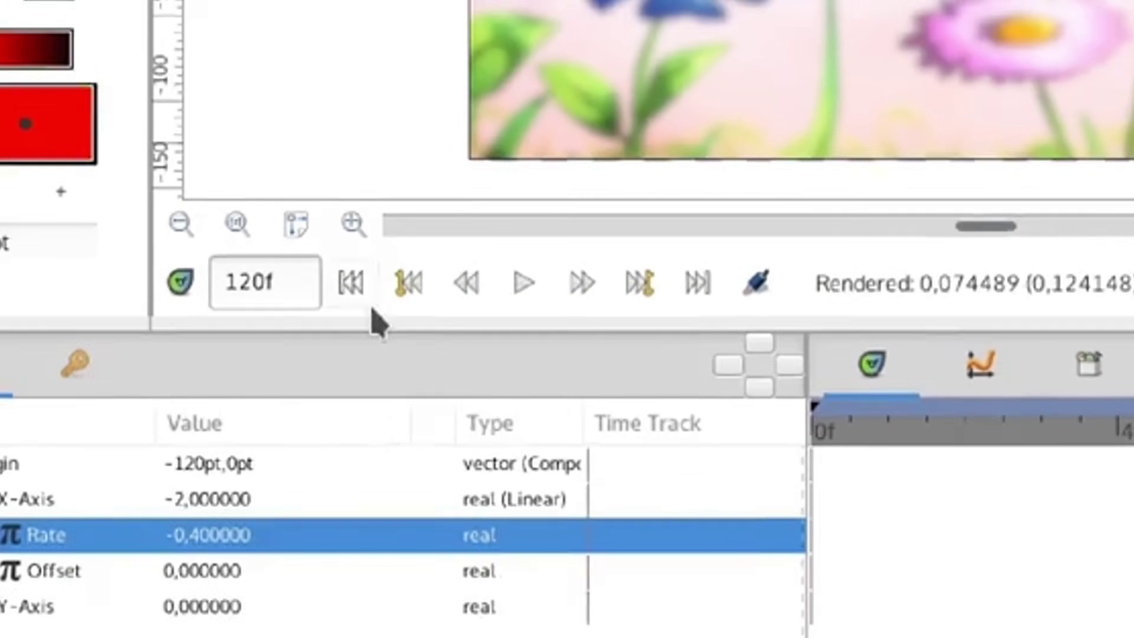
Step: Rewind the bee animation to its first frame and play it back
click(356, 280)
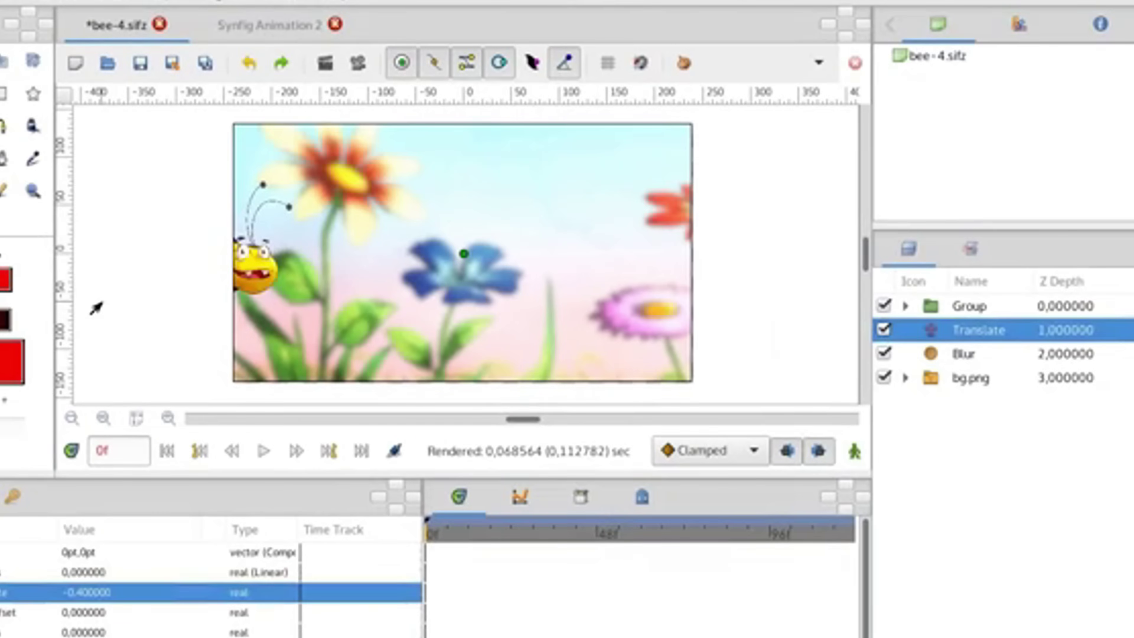
click(96, 309)
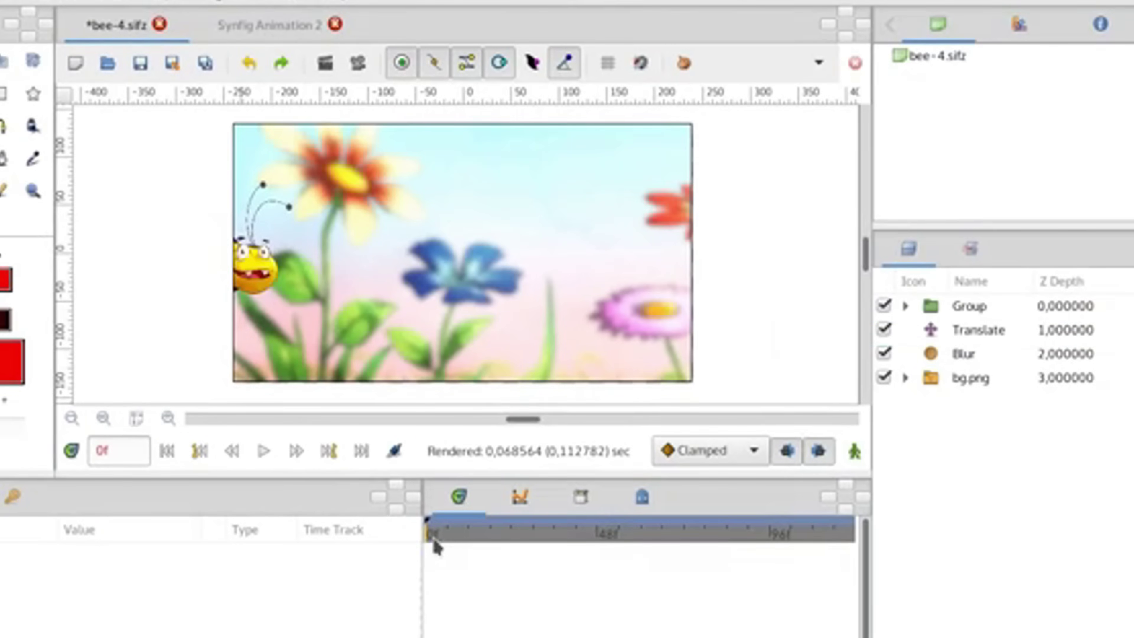
drag(435, 545, 336, 508)
click(263, 456)
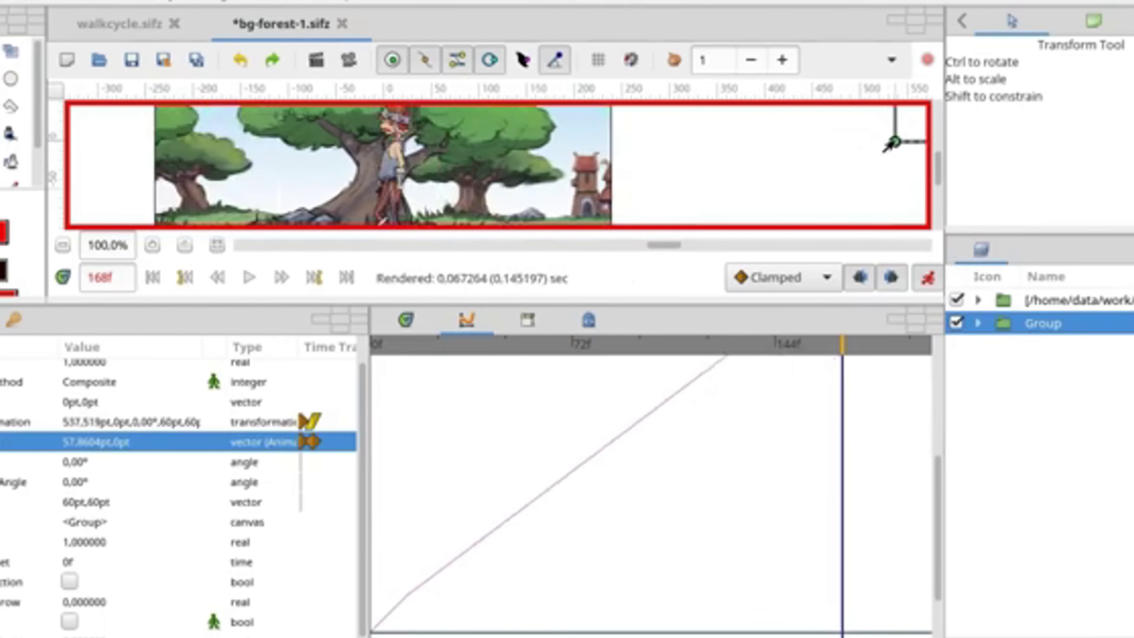
Step: At frame 168, move the forest background group's origin to the right, to about 706 pt horizontally
mouse_move(891, 140)
mouse_down()
mouse_move(846, 150)
mouse_move(897, 151)
mouse_up()
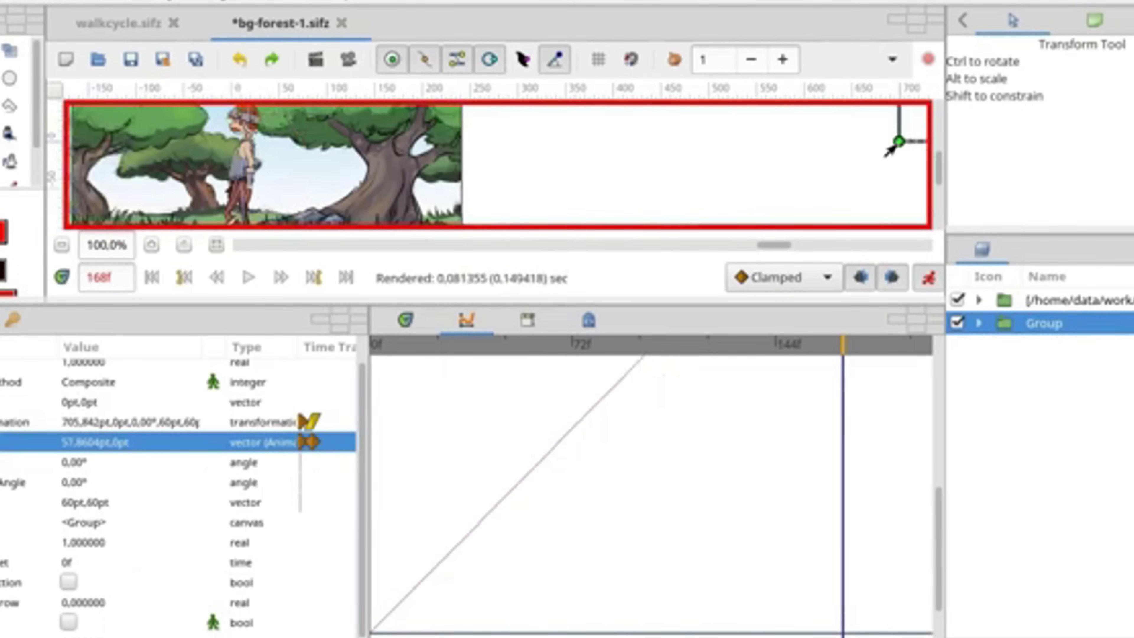
scroll(744, 452, down, 2)
key(minus)
key(minus)
key(minus)
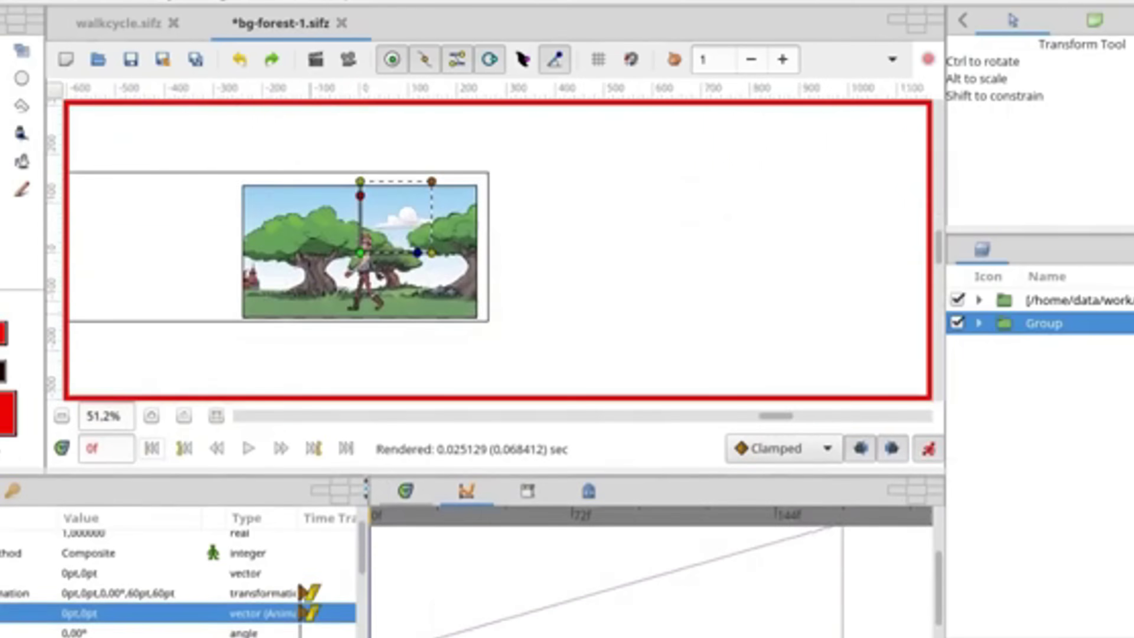
Step: Generate a preview of the forest walk animation and play it
scroll(321, 107, up, 4)
click(348, 59)
click(676, 448)
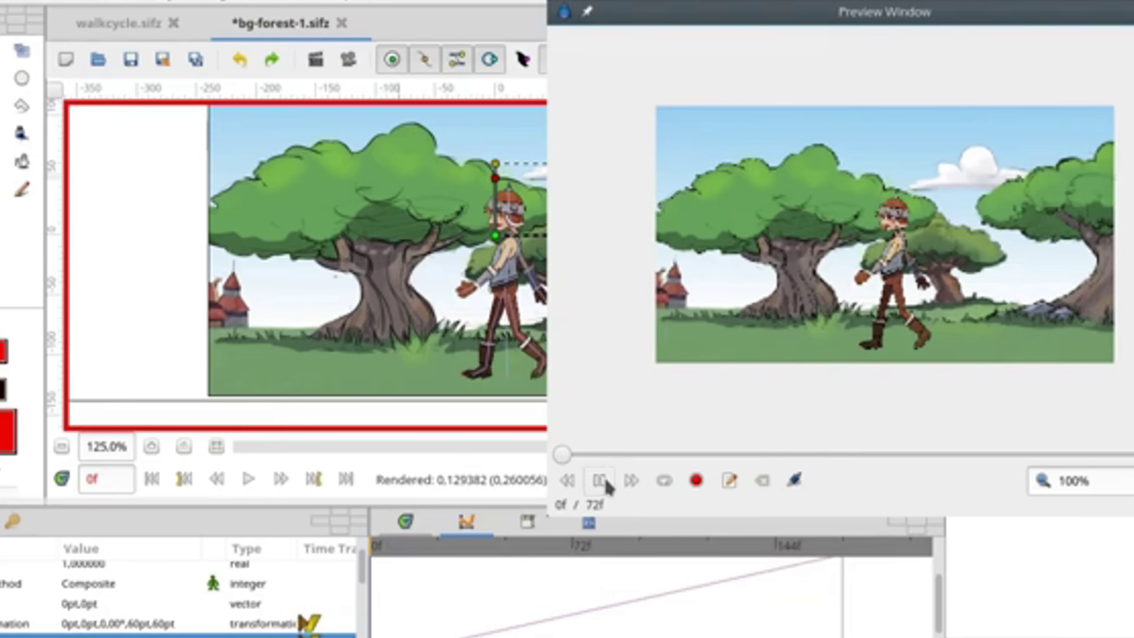
click(599, 480)
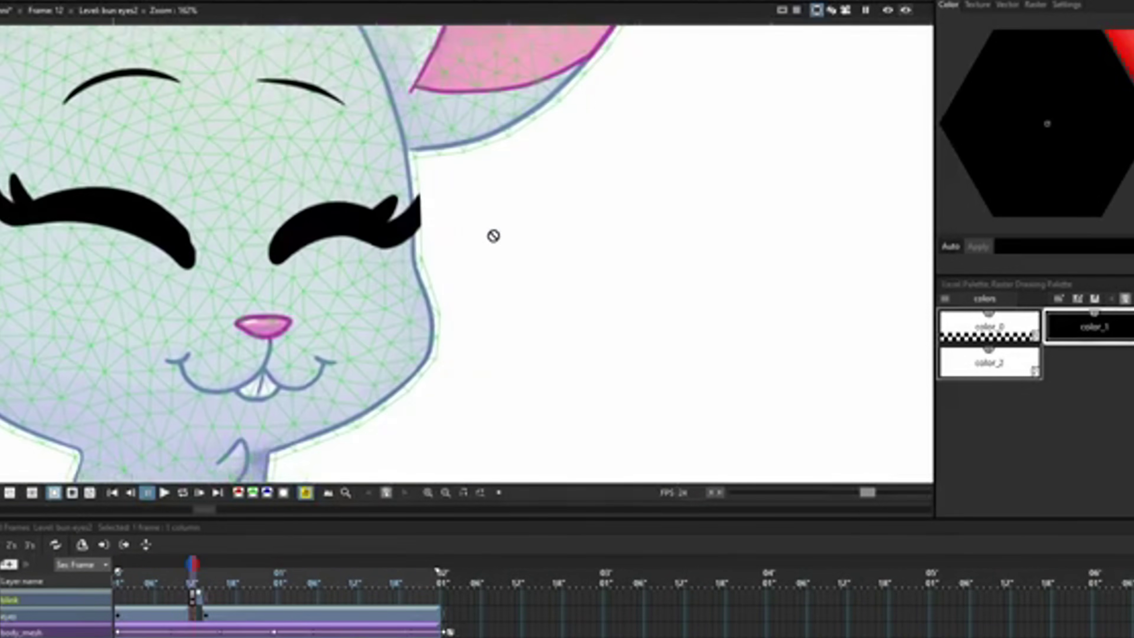
scroll(419, 184, up, 1)
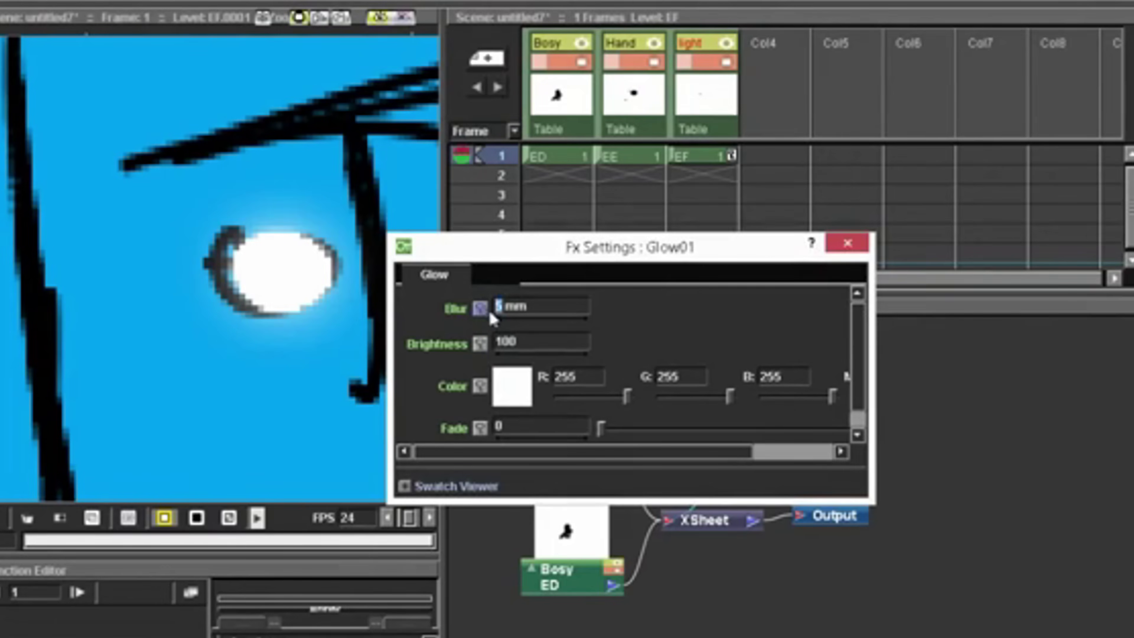
Step: In OpenToonz, set the Glow effect's blur to 9 mm for the light level
text(9)
click(303, 323)
scroll(329, 315, down, 5)
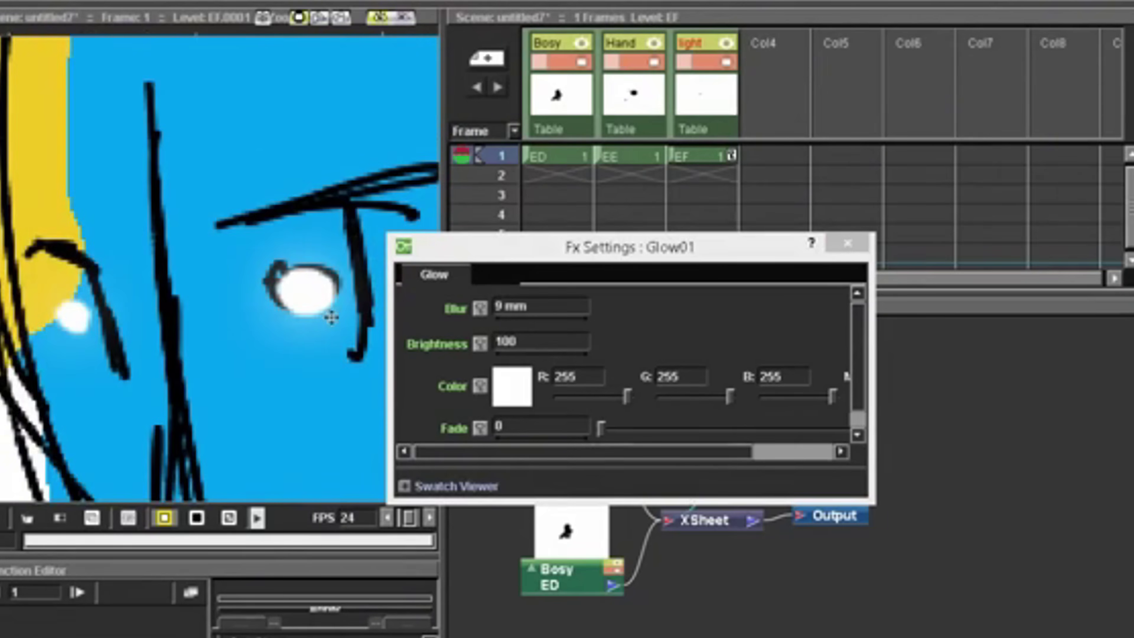
drag(330, 315, 302, 267)
mouse_move(600, 427)
mouse_down()
mouse_move(652, 427)
mouse_move(535, 413)
mouse_up()
scroll(372, 337, down, 3)
drag(858, 341, 860, 333)
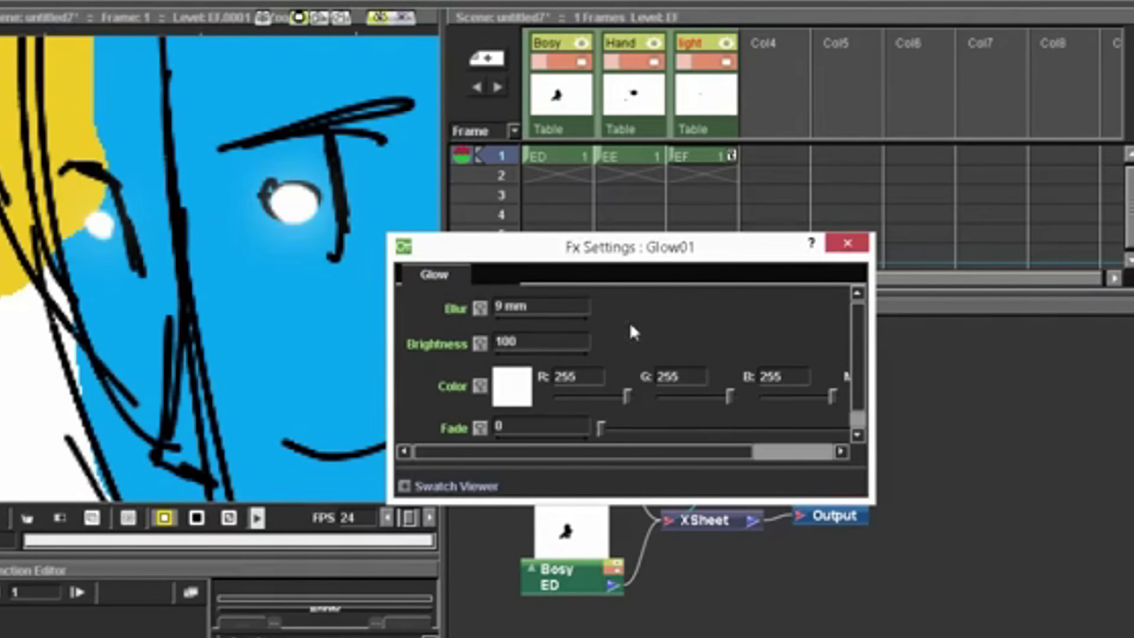
Step: Change the Glow effect's color to red with R 247, G 0, B 0 and check the eye
click(524, 393)
drag(631, 147, 739, 51)
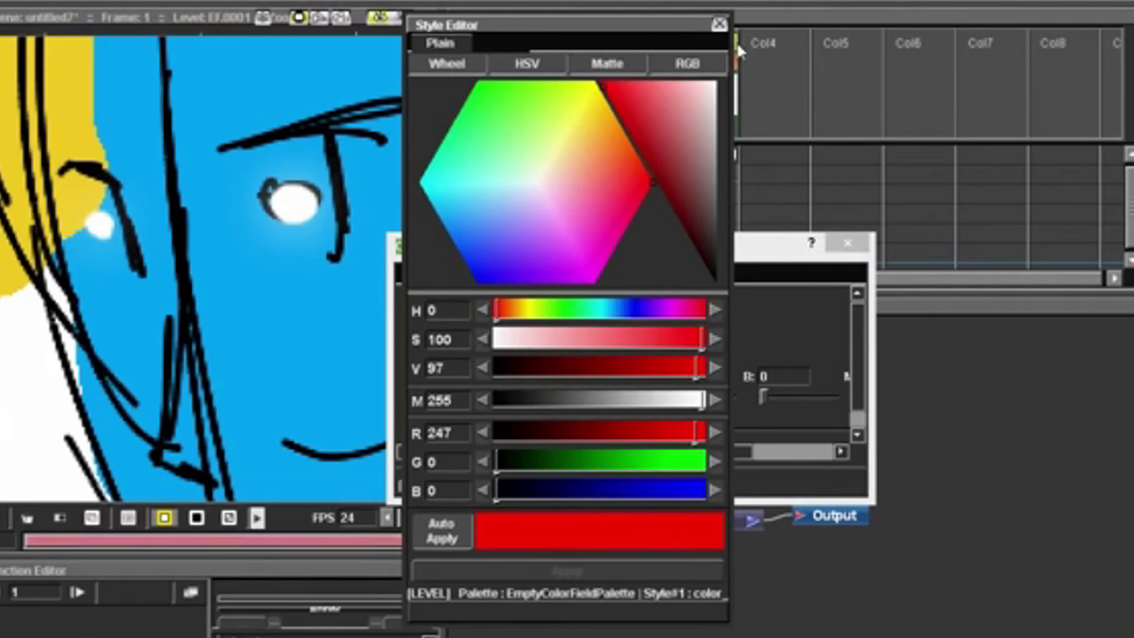
click(718, 24)
scroll(354, 314, up, 4)
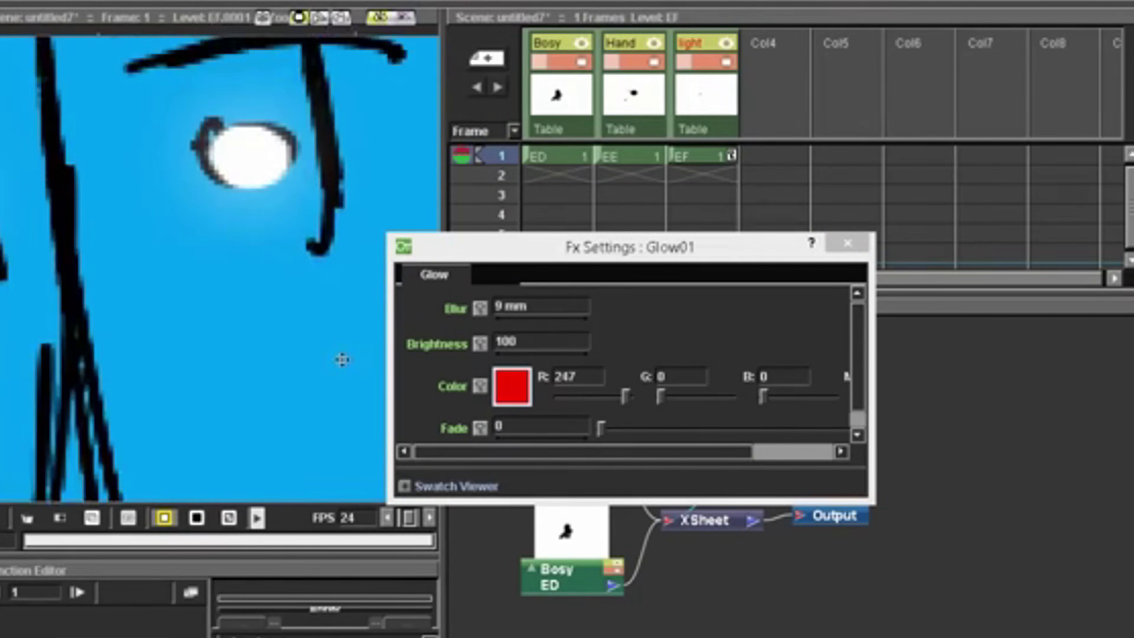
scroll(342, 359, down, 5)
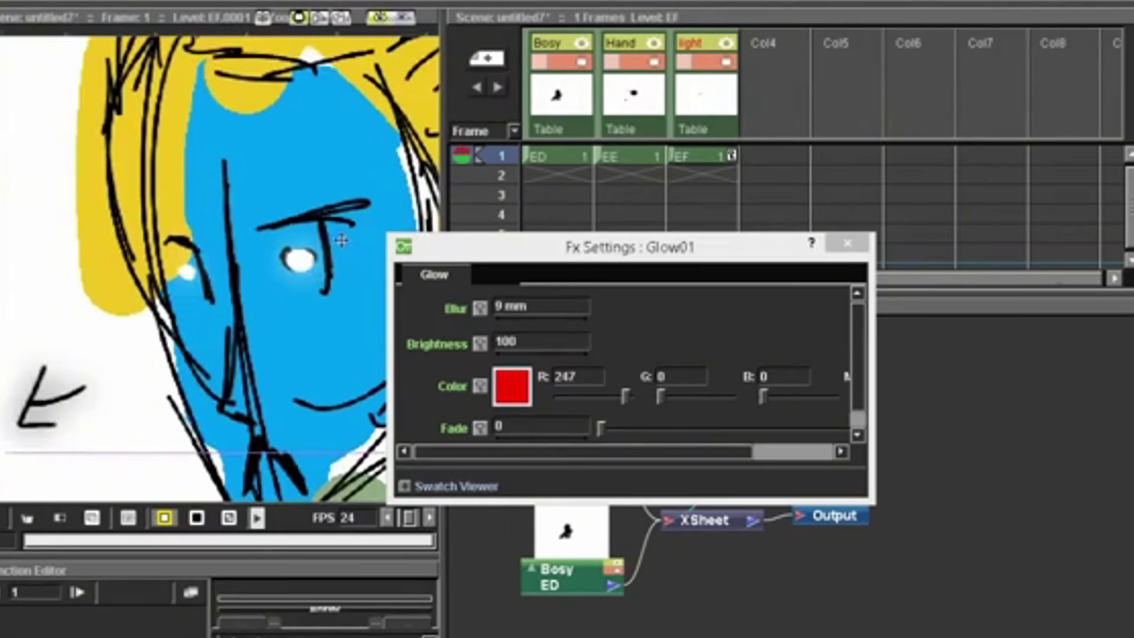
scroll(342, 241, down, 1)
Step: Close the glow settings and delete the Glow effect node from the light level
click(846, 242)
right_click(732, 364)
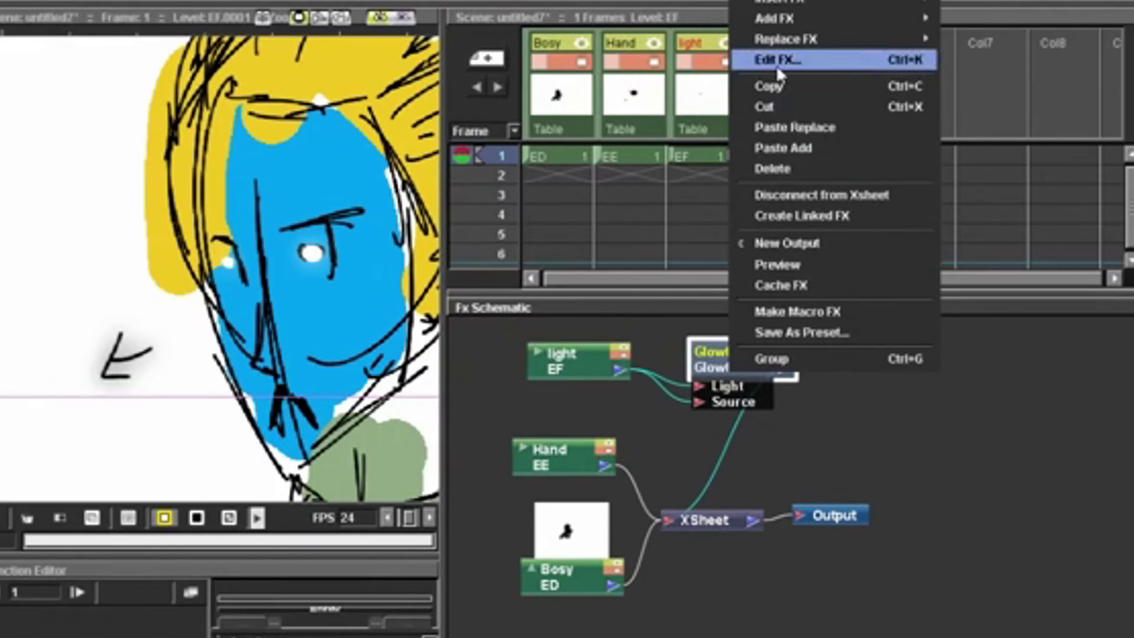
click(772, 168)
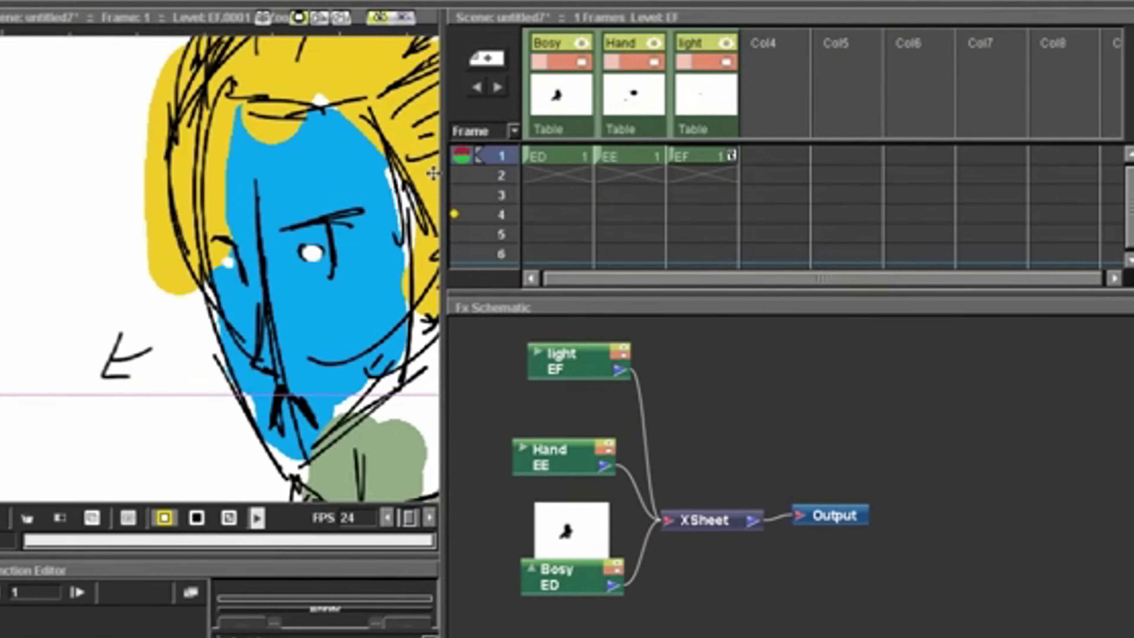
scroll(219, 268, down, 4)
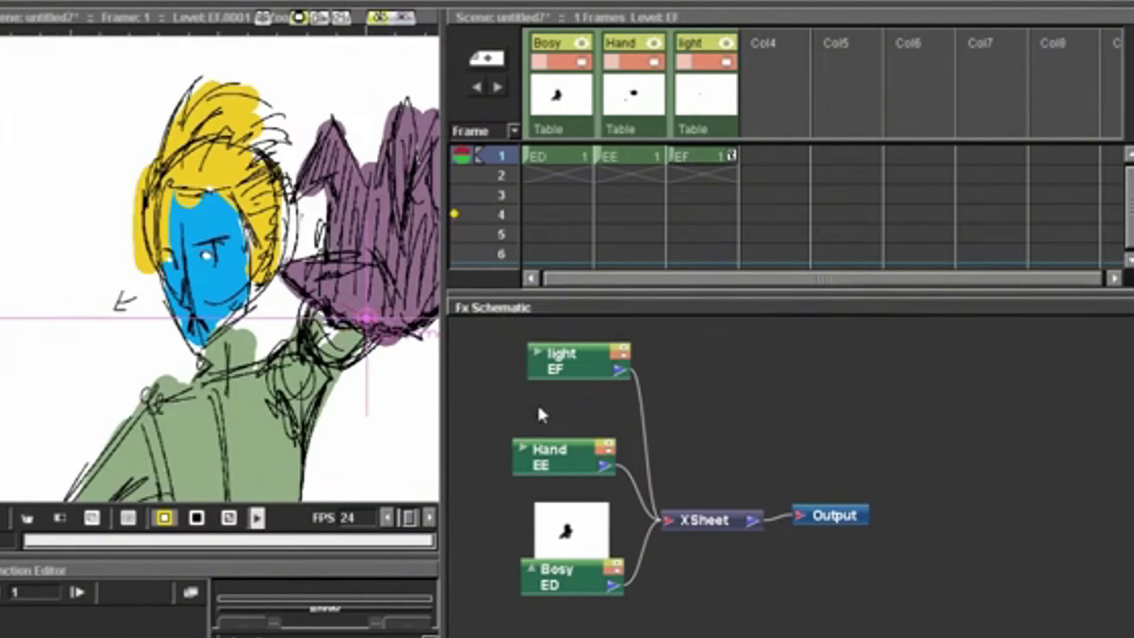
Step: Insert a Blur effect on the Bosy level's node in the FX schematic
click(569, 577)
right_click(567, 577)
mouse_move(670, 274)
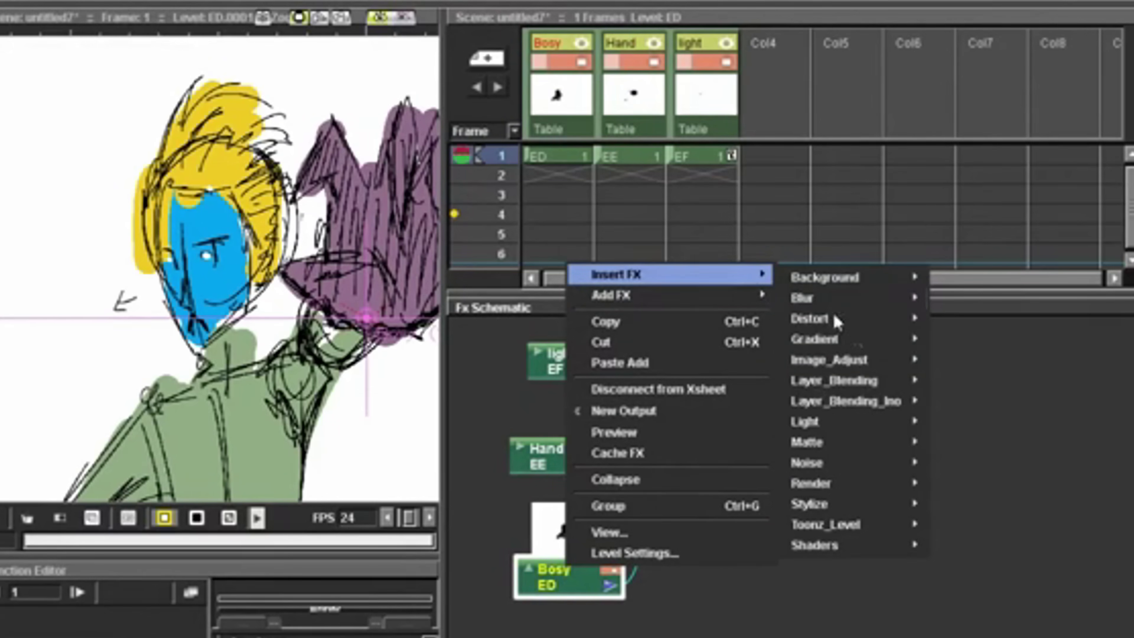
mouse_move(831, 308)
click(961, 299)
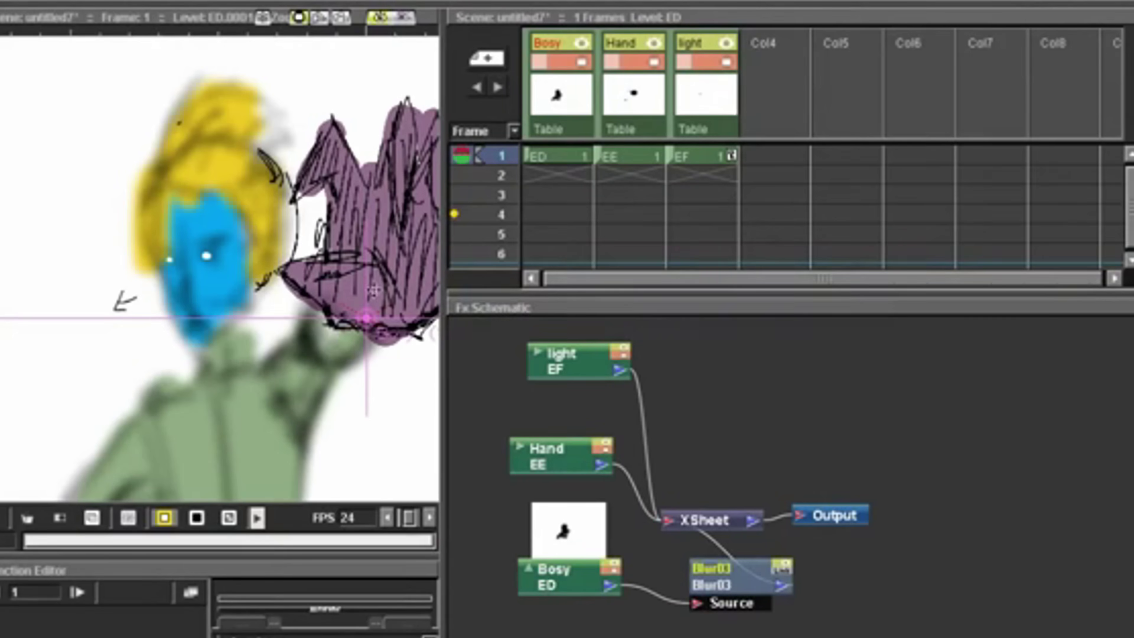
Step: Lower the blur value of the Bosy level's Blur effect and inspect the character
click(723, 572)
double_click(723, 574)
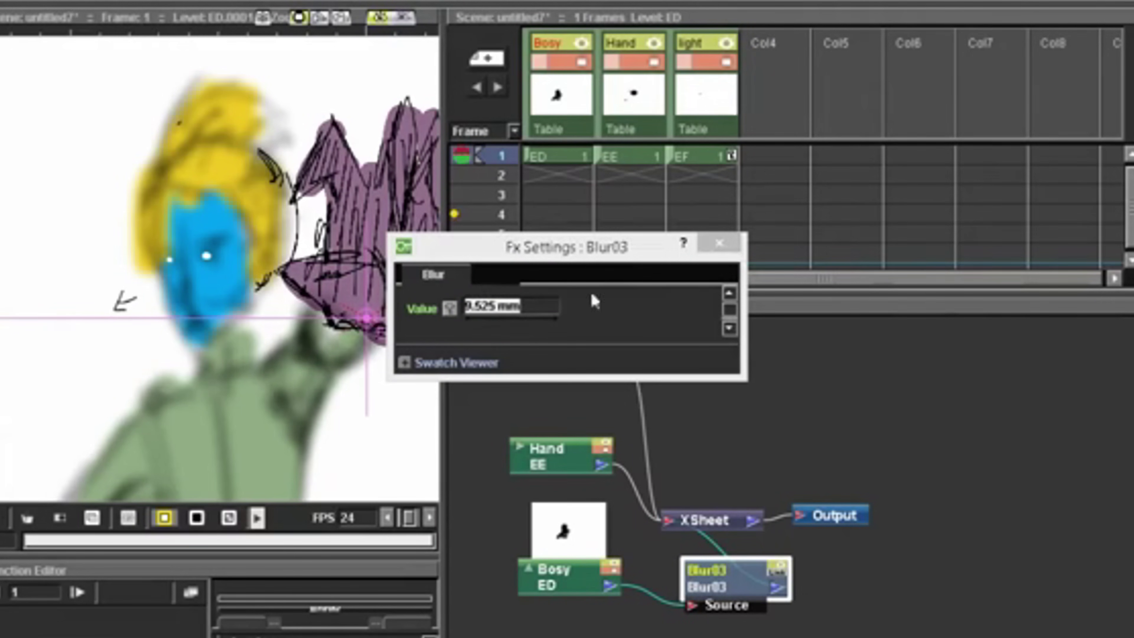
drag(529, 307, 462, 293)
click(720, 244)
drag(324, 114, 249, 132)
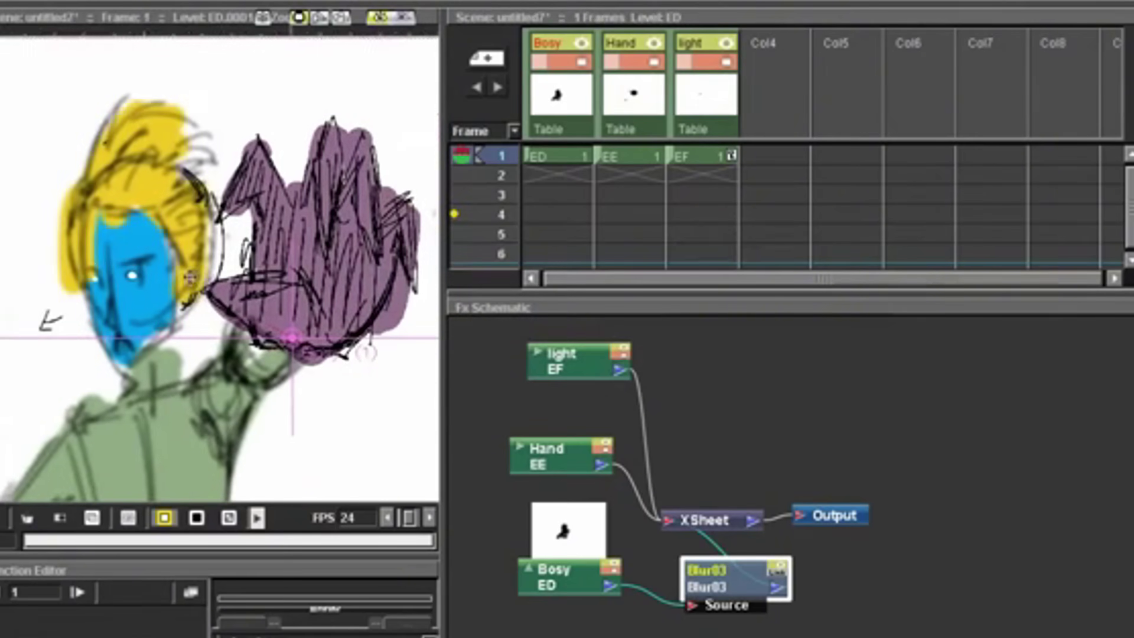
scroll(250, 134, down, 3)
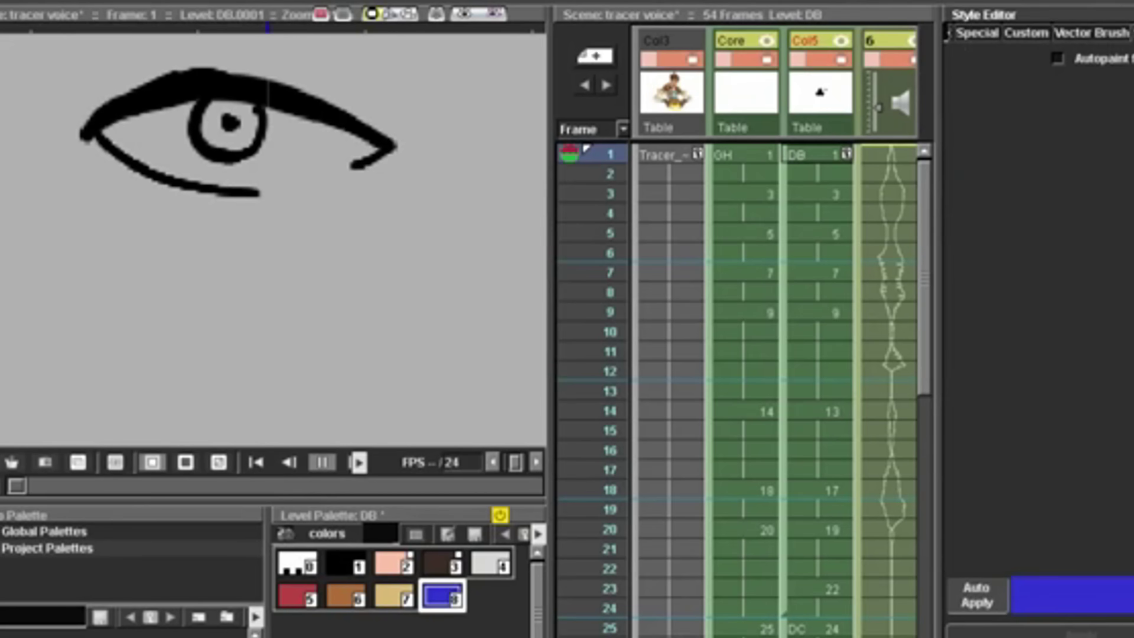
Step: Enable Autopaint for lines on blue style 8 and return to its plain color settings
click(1092, 33)
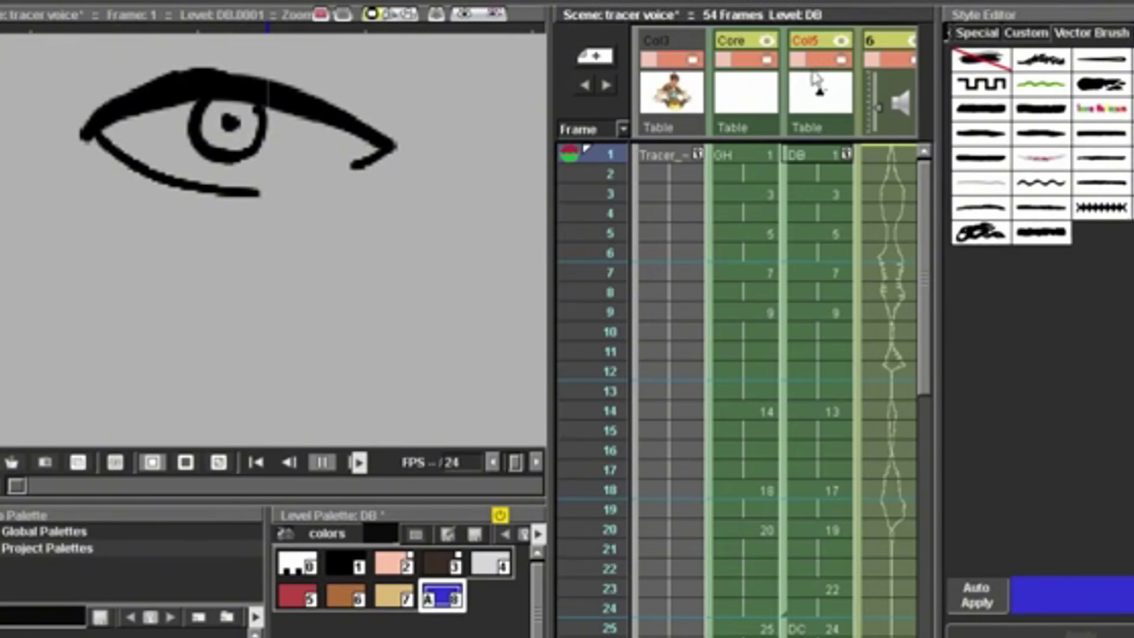
click(969, 33)
Step: Try closing the lower eyelid gap with a straight blue line and filling the eye white with light grey style 4
scroll(261, 191, up, 2)
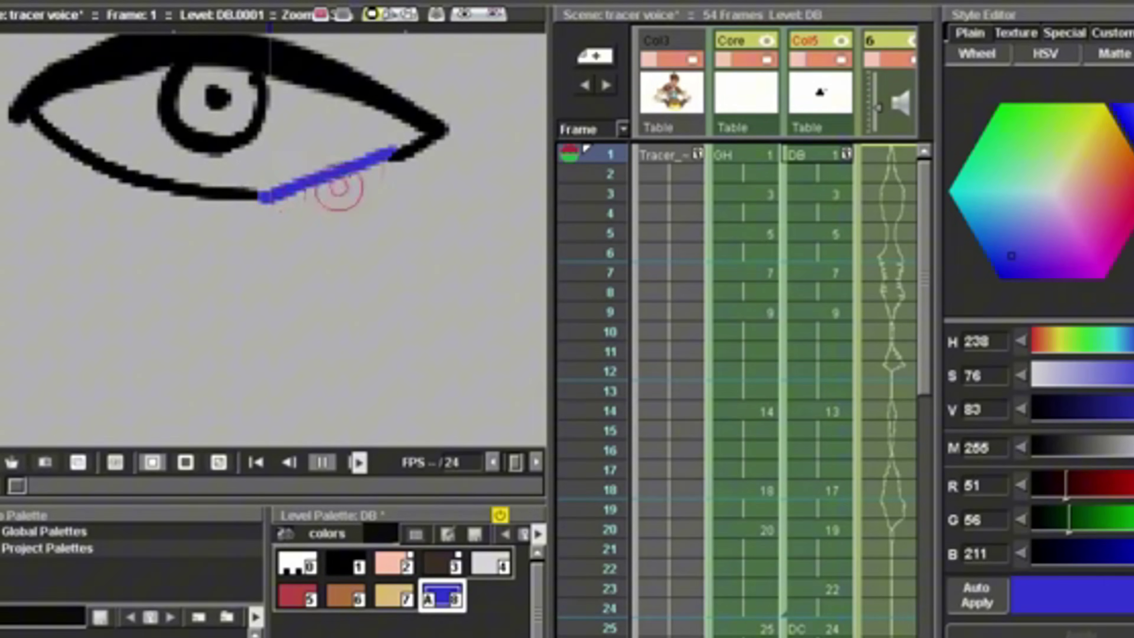
scroll(374, 228, up, 4)
click(490, 562)
scroll(484, 359, down, 4)
key(f)
click(375, 208)
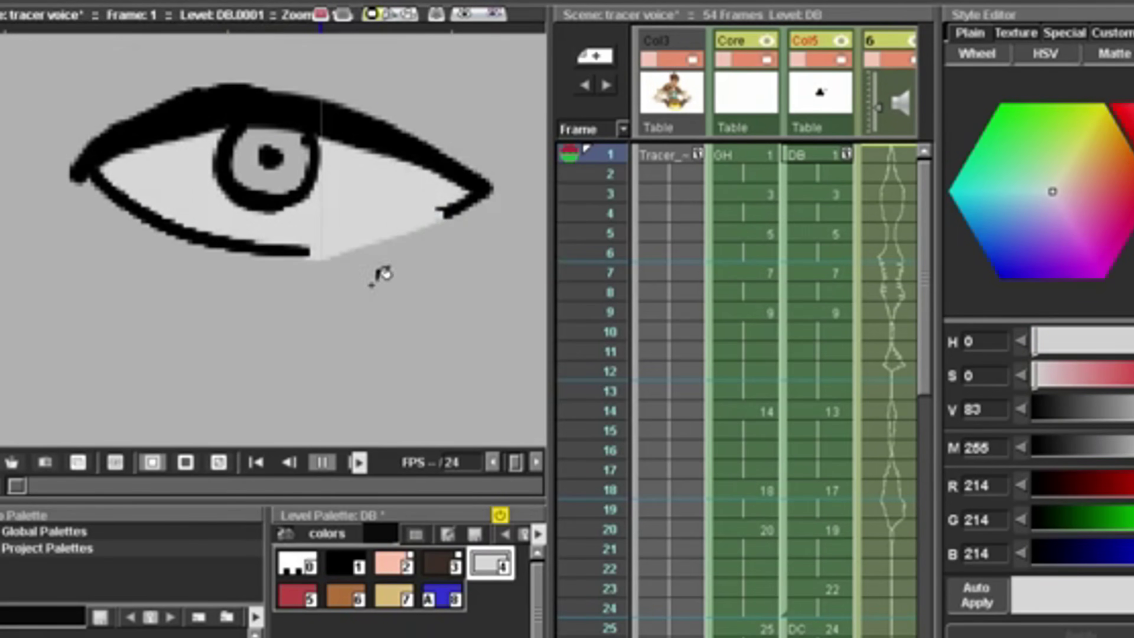
scroll(419, 261, up, 3)
key(ctrl+z)
key(ctrl+z)
Step: Draw a curved line in blue style 8 across the lower eyelid gap, joining the lid to the eye's outer corner
click(441, 596)
key(b)
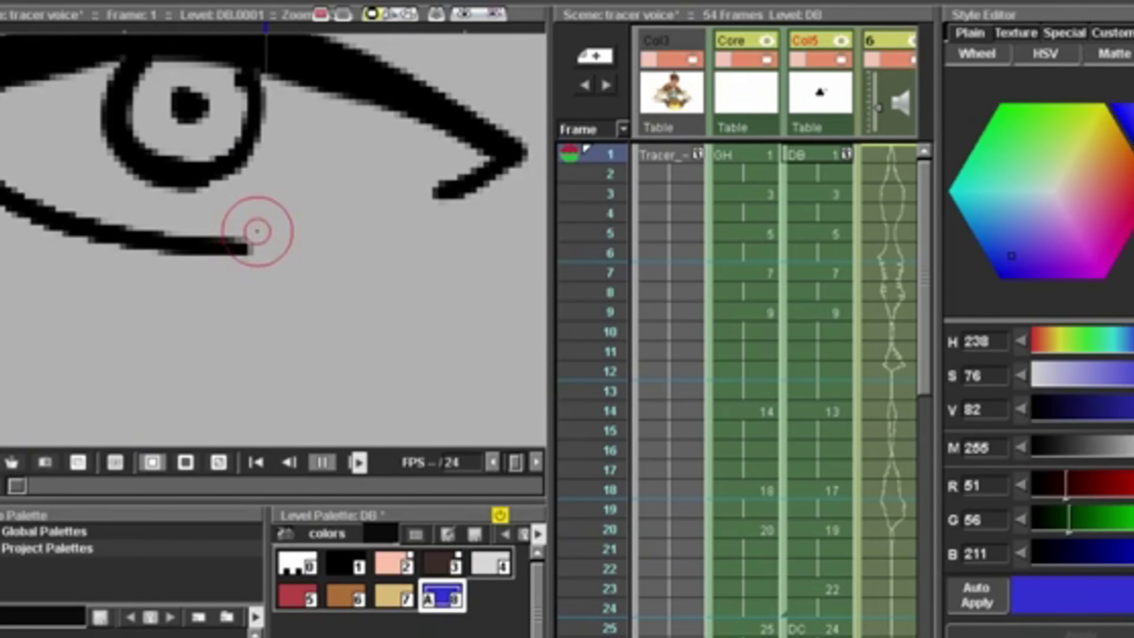
mouse_move(251, 240)
mouse_down()
mouse_move(419, 195)
mouse_move(275, 241)
mouse_move(403, 188)
mouse_up()
key(ctrl+z)
key(ctrl+z)
key(ctrl+z)
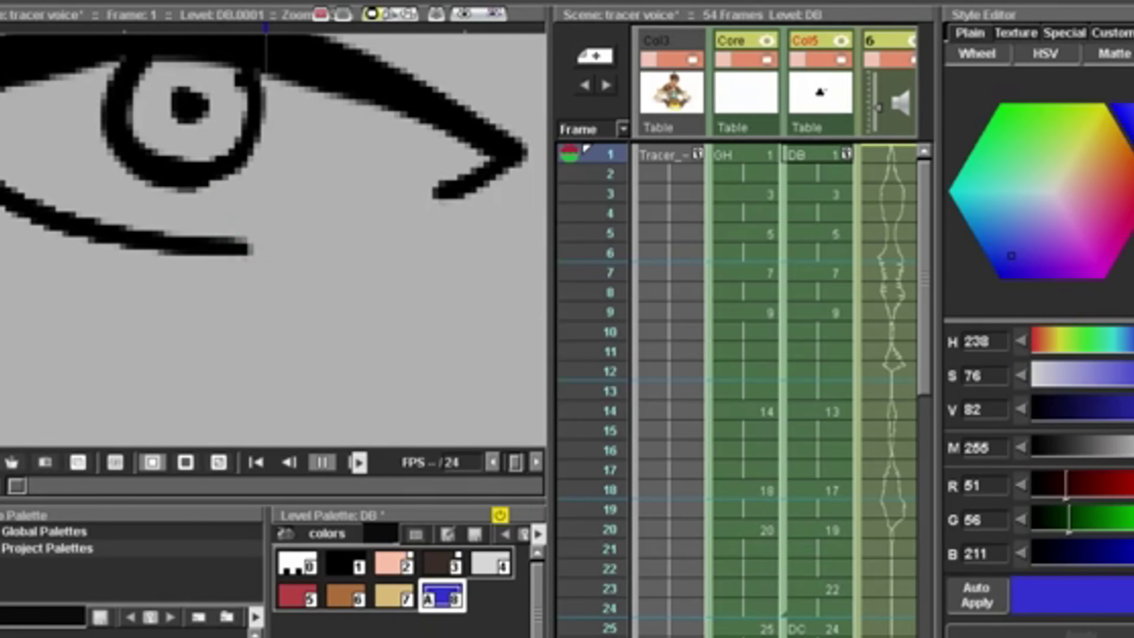
drag(252, 244, 404, 174)
key(ctrl+z)
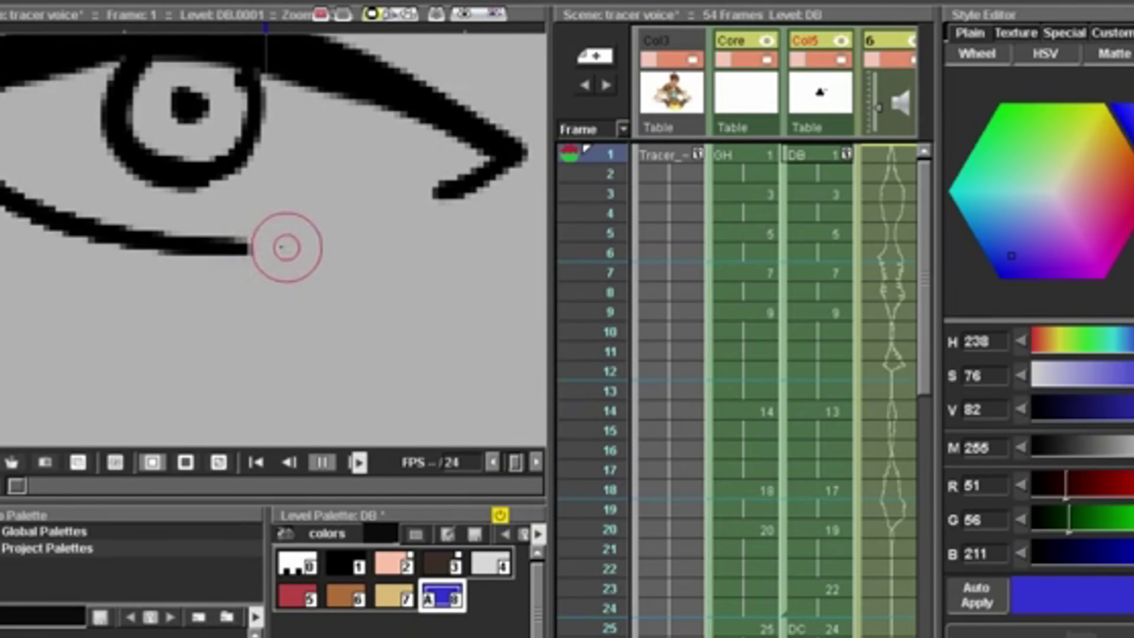
drag(250, 244, 446, 172)
Step: Fill the eye white with light grey style 4
click(490, 564)
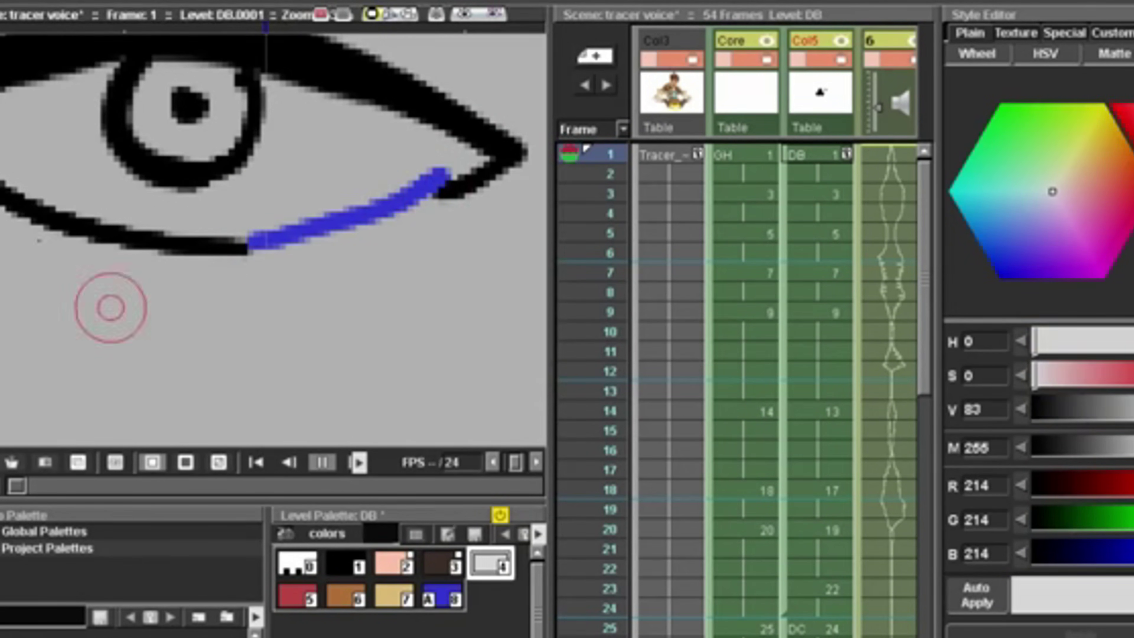
key(f)
click(209, 196)
scroll(289, 178, down, 5)
scroll(289, 178, up, 4)
scroll(295, 203, down, 4)
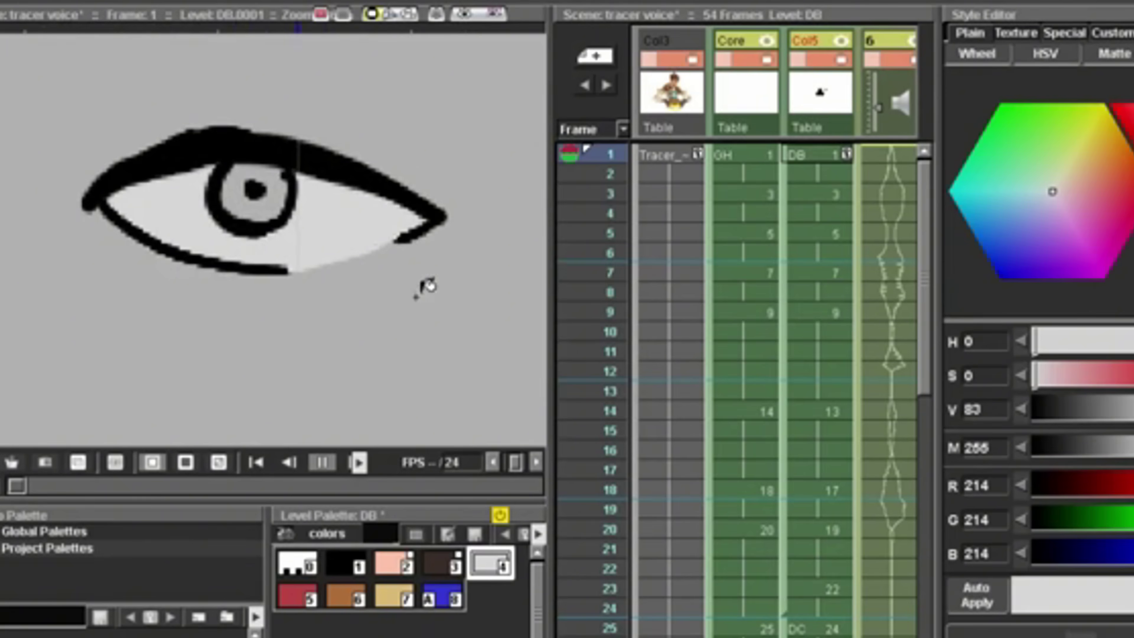
Step: Try filling the iris with blue style 8, and with red style 5
scroll(427, 286, up, 1)
click(442, 596)
click(288, 195)
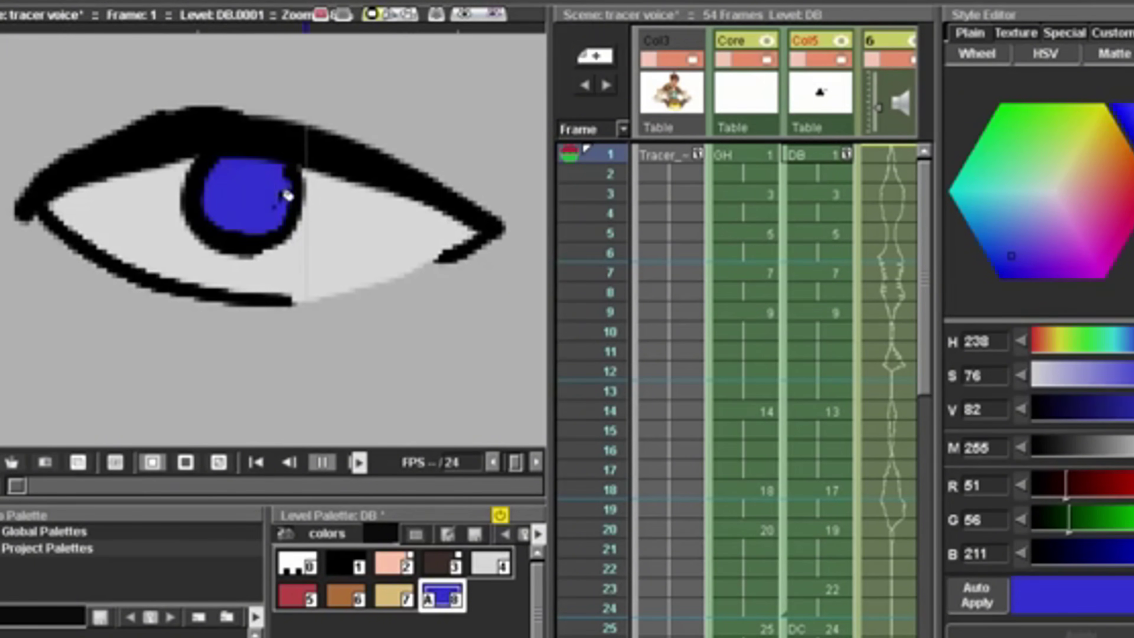
key(ctrl+z)
click(287, 194)
key(ctrl+z)
click(298, 600)
click(230, 177)
key(ctrl+z)
Step: Set the fill mode to Areas and fill the iris with red style 5
scroll(109, 158, up, 3)
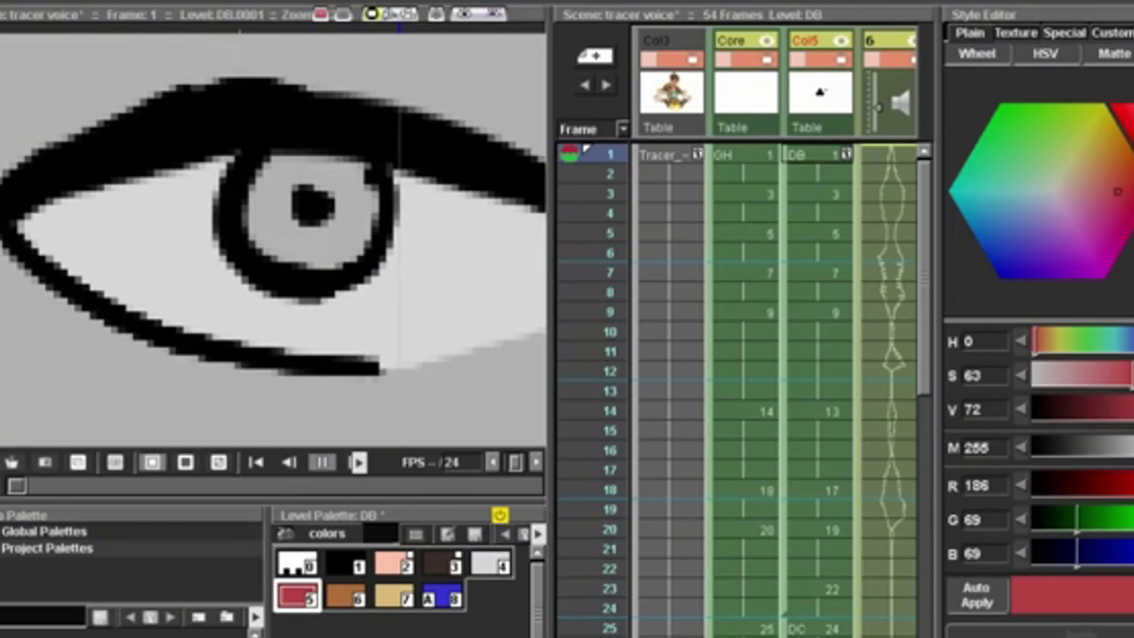
click(192, 16)
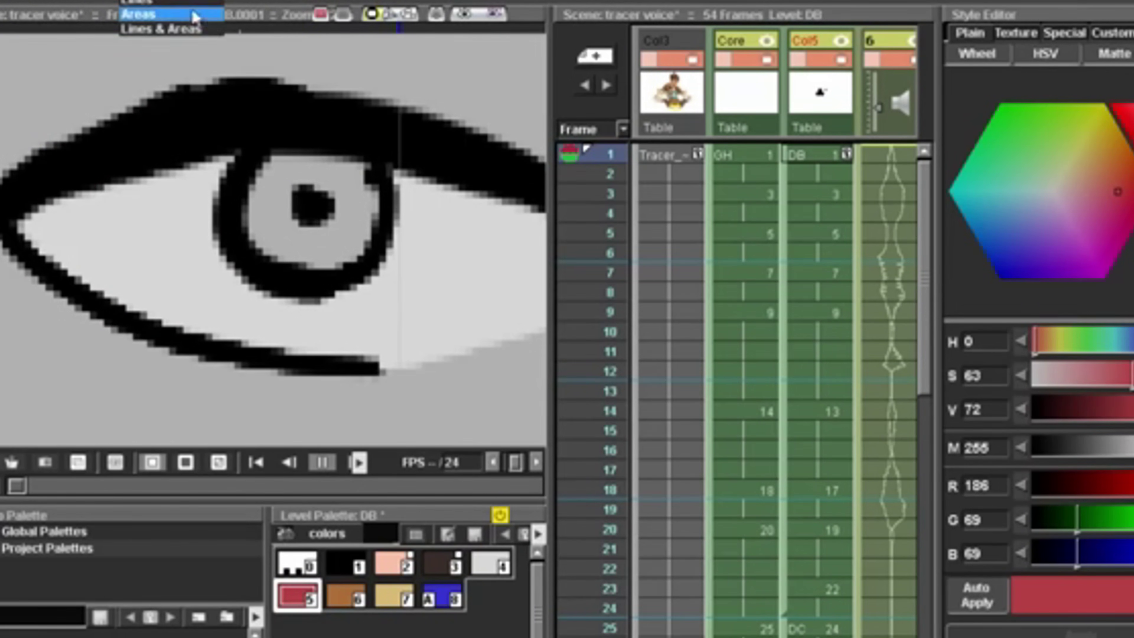
click(193, 16)
click(304, 234)
scroll(303, 235, down, 3)
scroll(291, 223, up, 2)
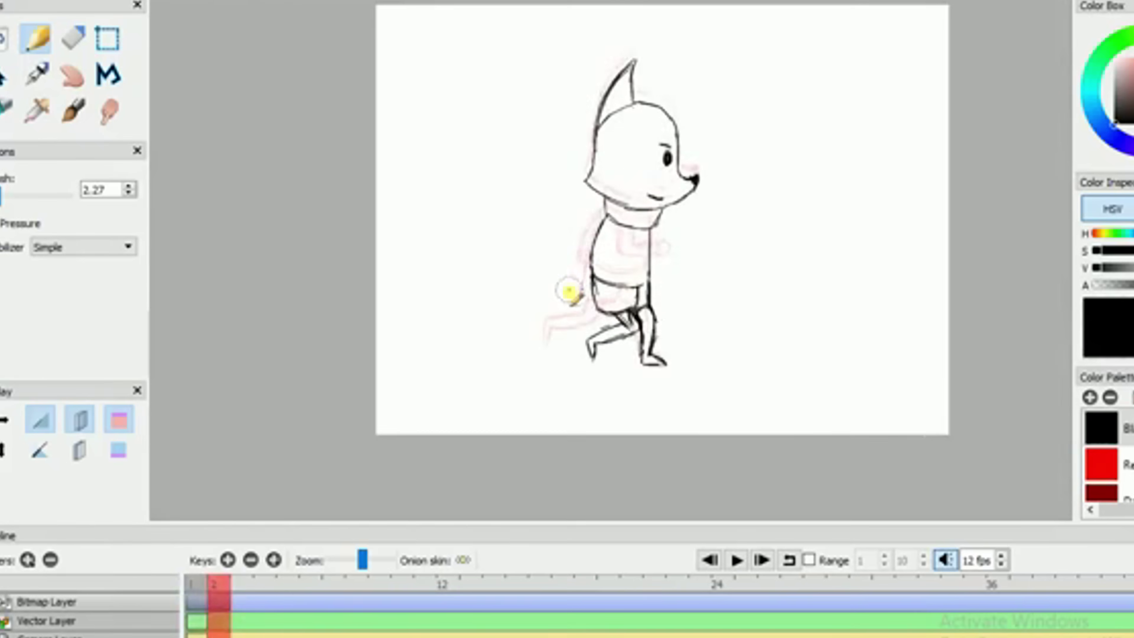
Step: In Pencil2D, add a keyframe at frame 3 and trace the fox's mouth, eye, eyebrow and head outline over the onion skin
click(228, 560)
scroll(653, 179, up, 5)
mouse_move(674, 103)
mouse_down()
mouse_move(613, 288)
mouse_move(672, 342)
mouse_up()
scroll(625, 285, up, 2)
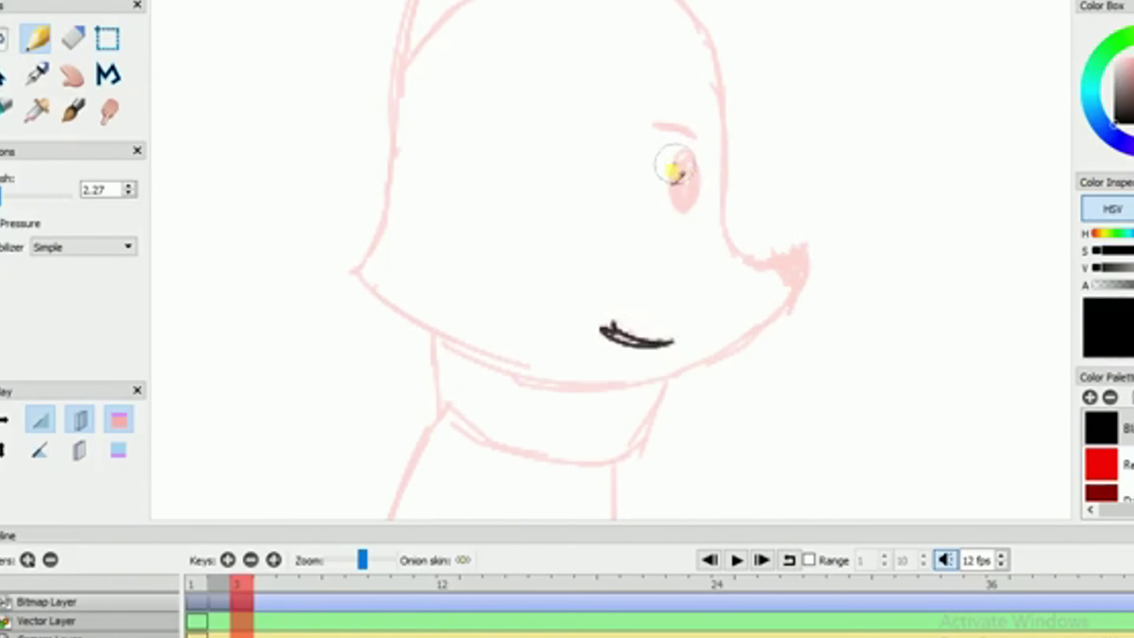
drag(677, 166, 686, 197)
drag(686, 119, 671, 158)
drag(642, 164, 683, 181)
mouse_move(343, 308)
mouse_down()
mouse_move(534, 411)
mouse_move(404, 246)
mouse_move(424, 223)
mouse_up()
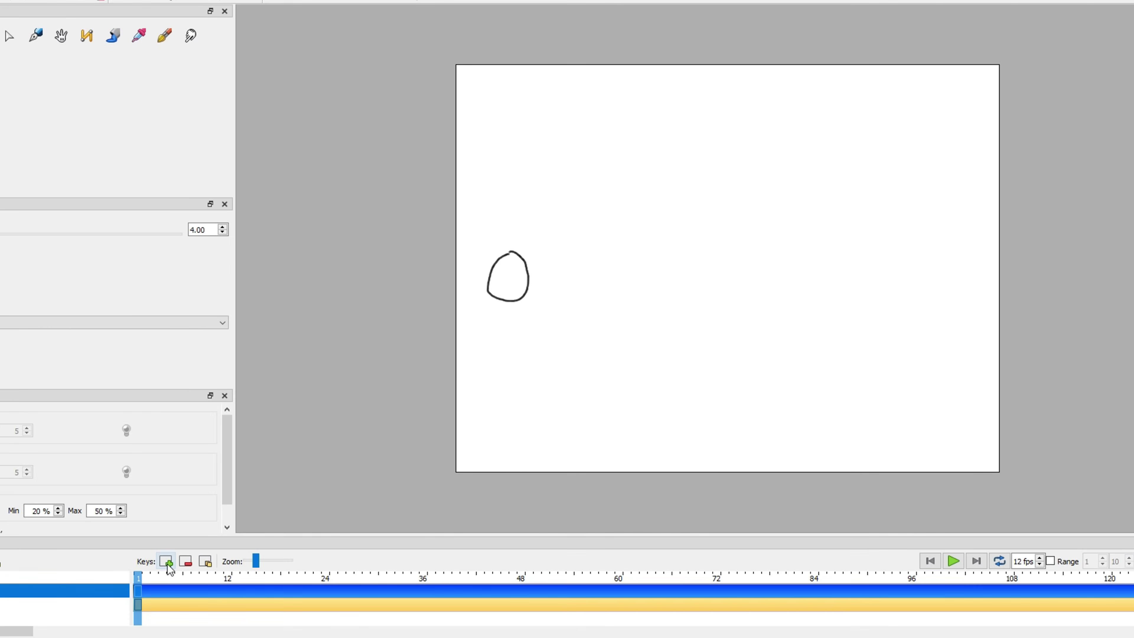
Step: Add a keyframe at frame 2 of the ball animation and select it on the drawing layer
click(167, 563)
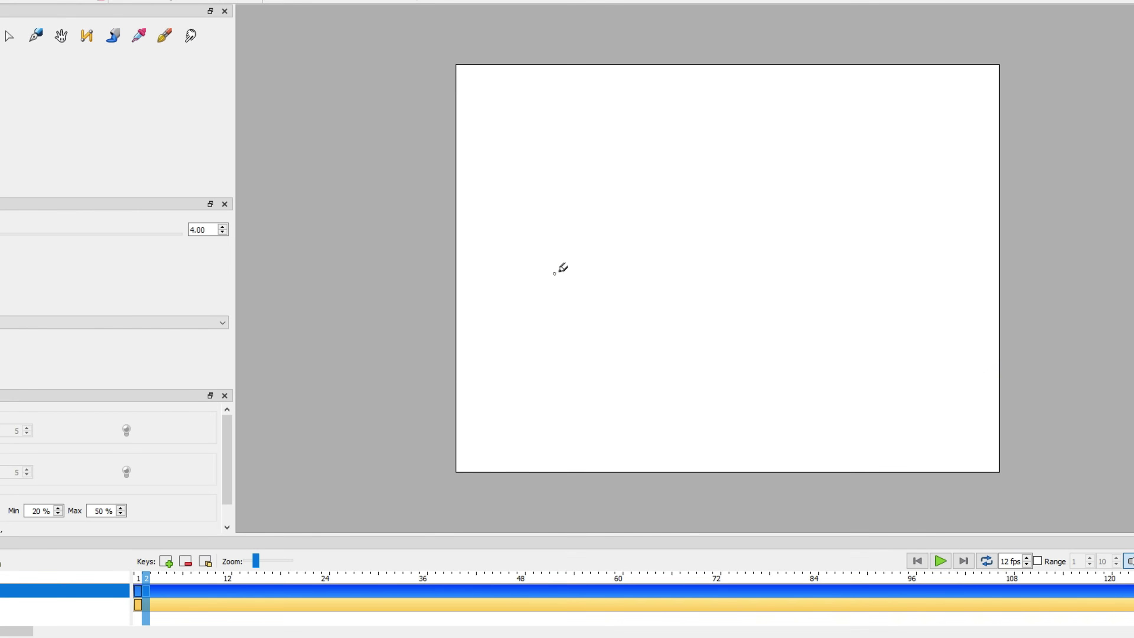
click(163, 605)
click(147, 591)
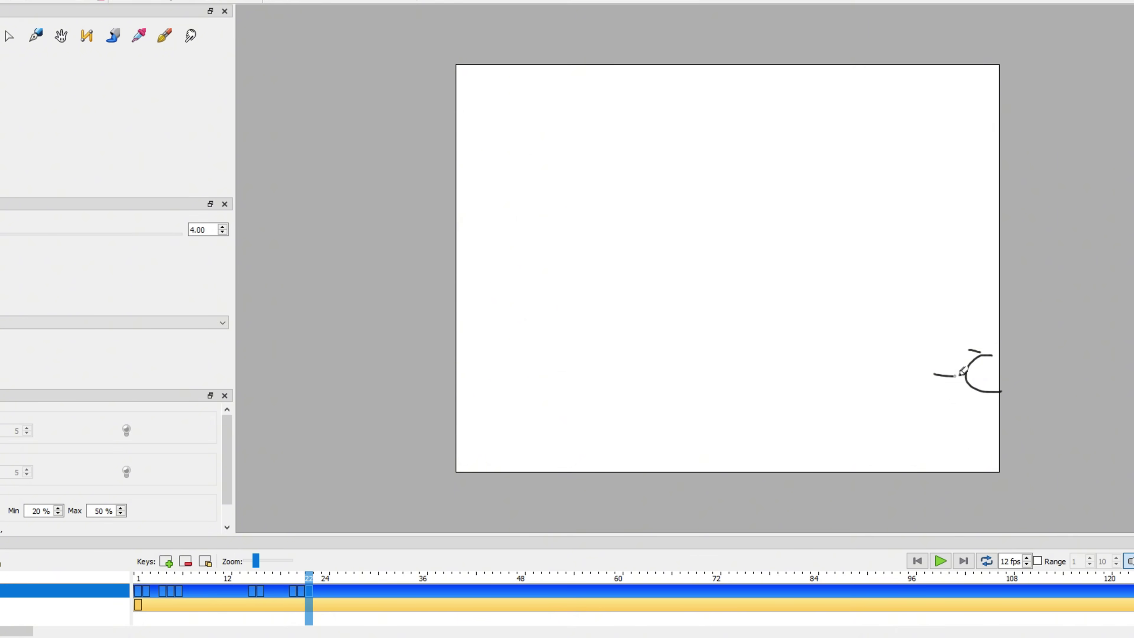
Step: Play back the ball animation and raise its frame rate above 12 fps
click(940, 561)
click(940, 561)
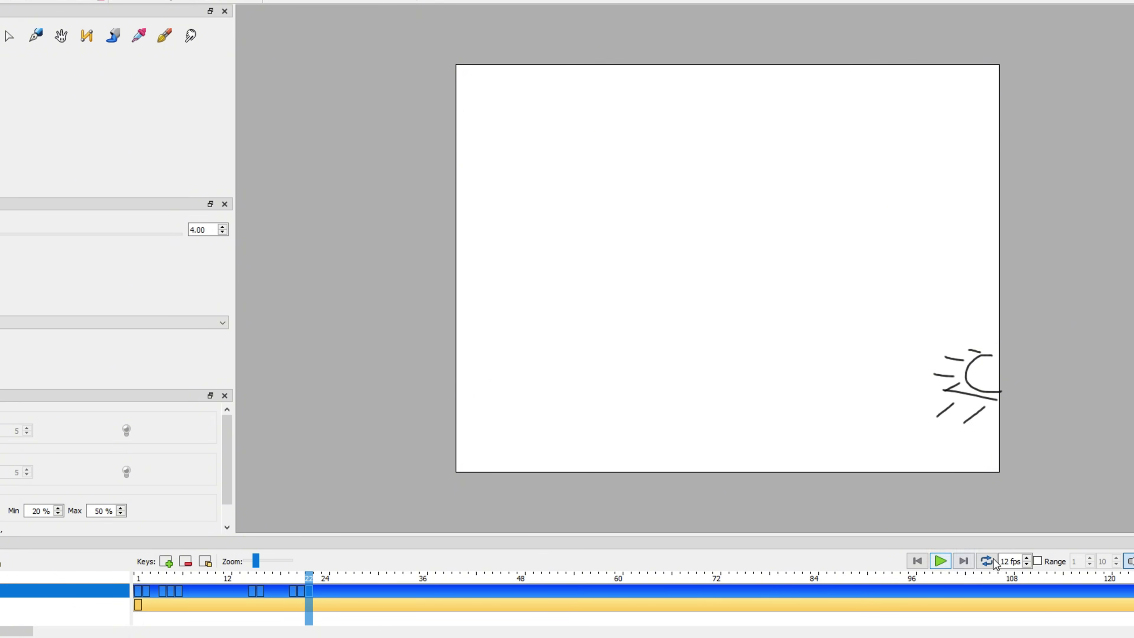
click(1028, 557)
click(1027, 558)
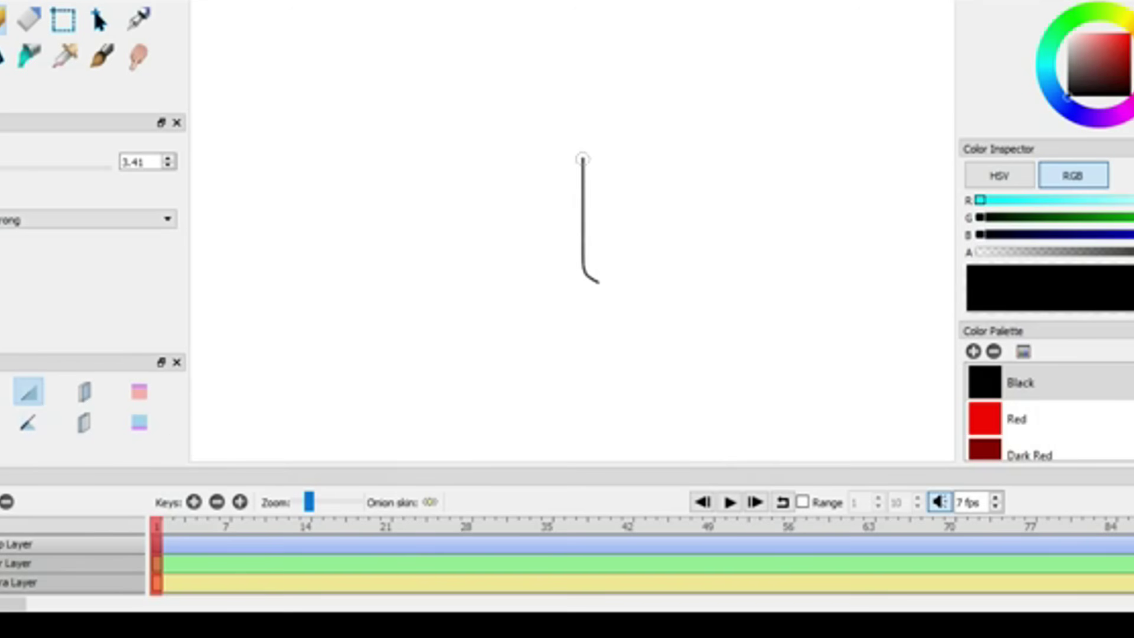
Step: Draw the black outlines of the round house, tall house, ground paths, grass blades and small stones at frame 1
drag(582, 157, 785, 272)
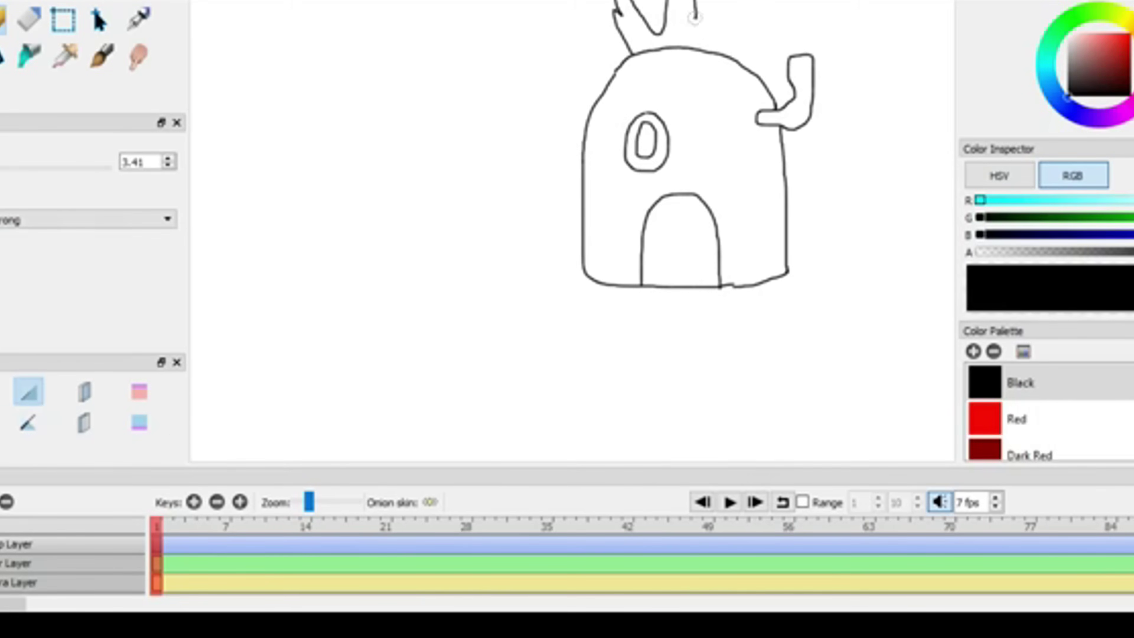
drag(357, 194, 363, 79)
drag(508, 1, 521, 234)
drag(381, 239, 453, 240)
drag(282, 230, 595, 395)
drag(720, 286, 954, 396)
drag(522, 190, 523, 219)
drag(511, 313, 509, 327)
click(29, 20)
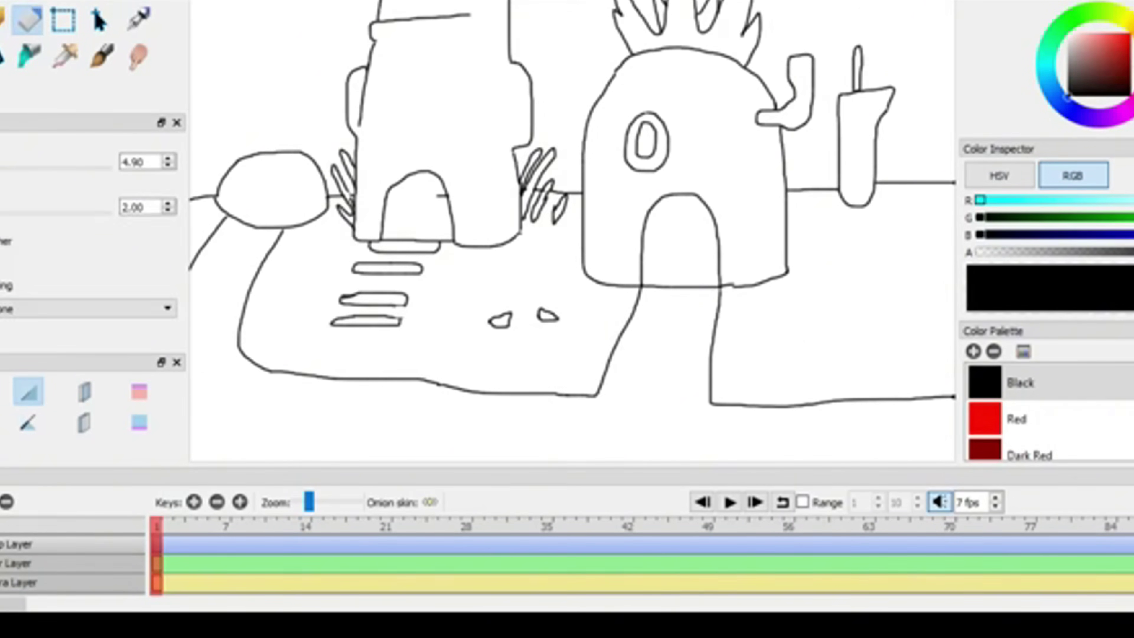
Step: Fill the round house with orange and the signpost beside it with light blue
click(29, 56)
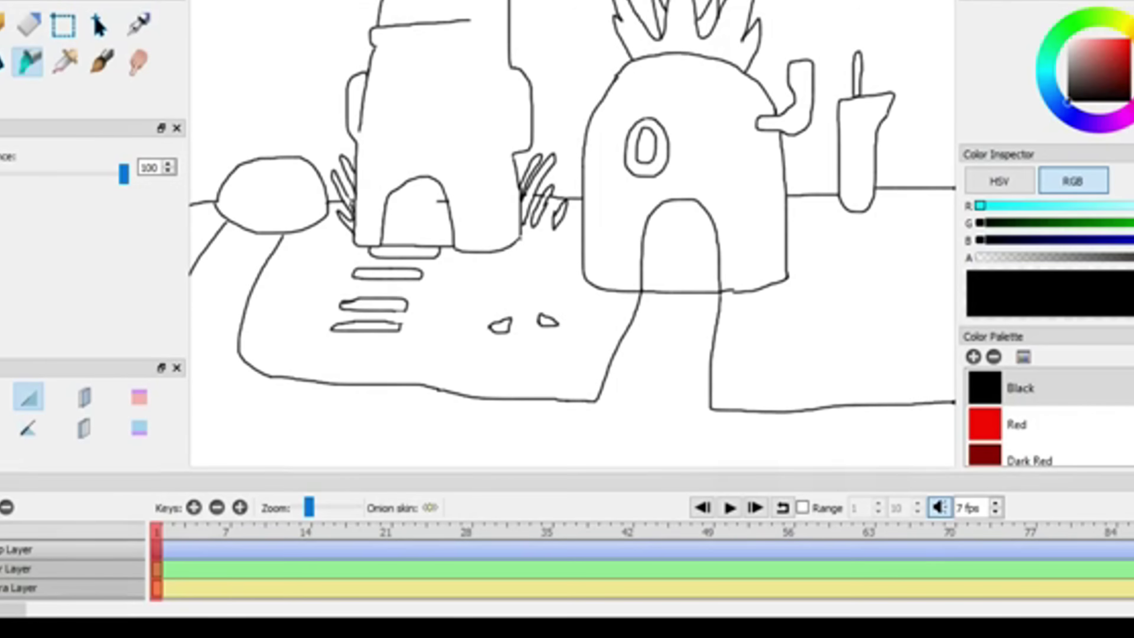
scroll(1027, 424, down, 1)
click(1025, 425)
click(711, 104)
click(857, 152)
Step: Fill the tall house with dark teal and brush shading onto its front
click(446, 112)
click(102, 62)
drag(409, 49, 386, 166)
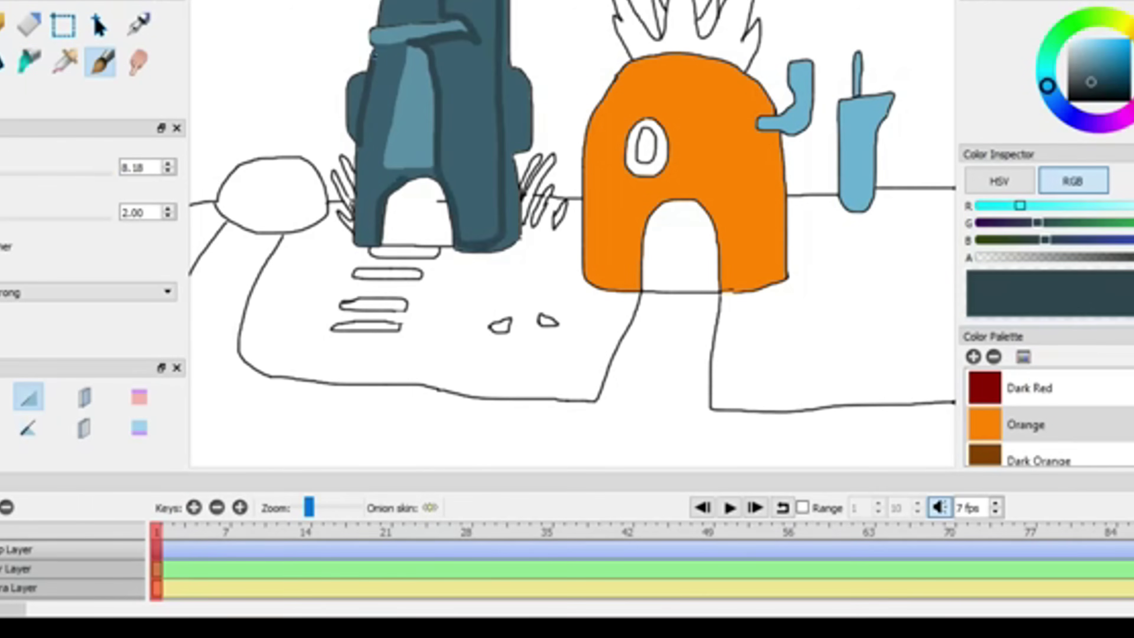
Step: Shade the tall house in dark teal and black, filling in its eyes and dotting small black speckles over its surface
drag(356, 242, 361, 141)
drag(379, 49, 404, 72)
click(1069, 100)
click(2, 23)
drag(452, 31, 433, 167)
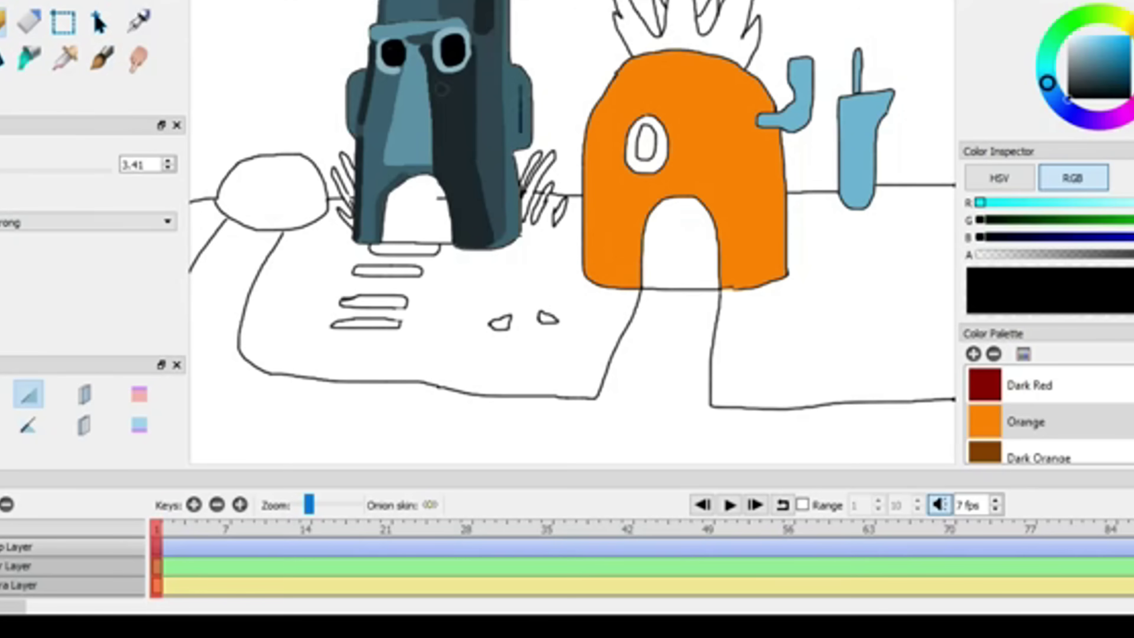
click(103, 61)
click(2, 24)
drag(520, 88, 520, 135)
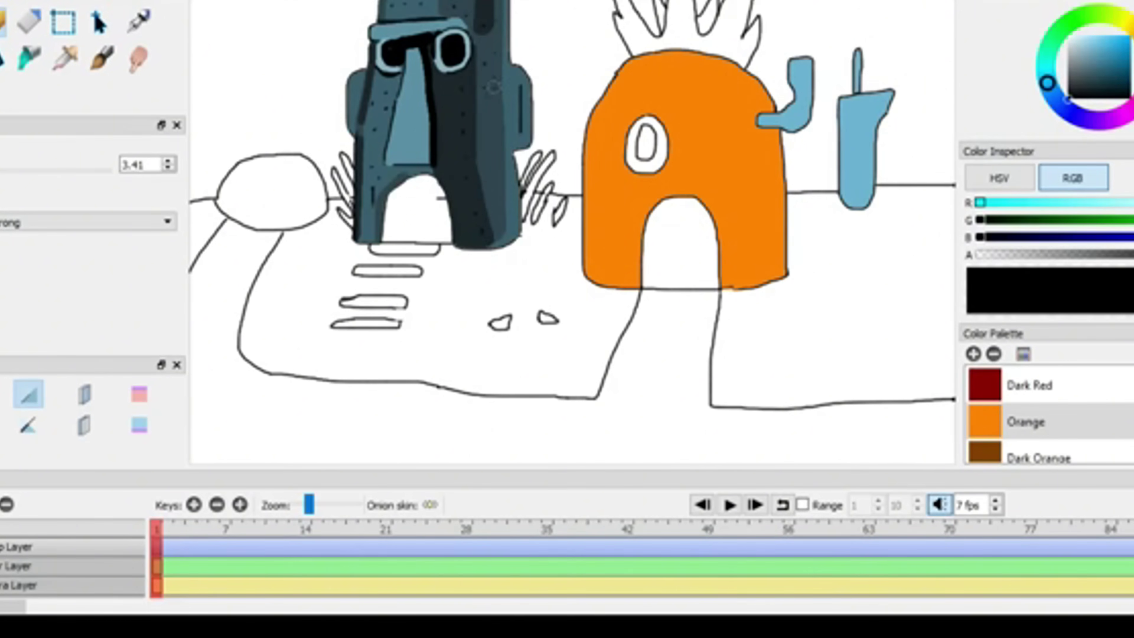
Step: Add light blue highlights beside the tall house's nose and a black shadow along the nose's shaded side
click(1083, 48)
drag(399, 114, 393, 158)
click(1069, 99)
click(405, 136)
drag(432, 96, 465, 191)
Step: Fill the tall house's door with orange-brown, the round rock with dark maroon and the plank steps with brown
click(29, 60)
click(418, 215)
click(1112, 70)
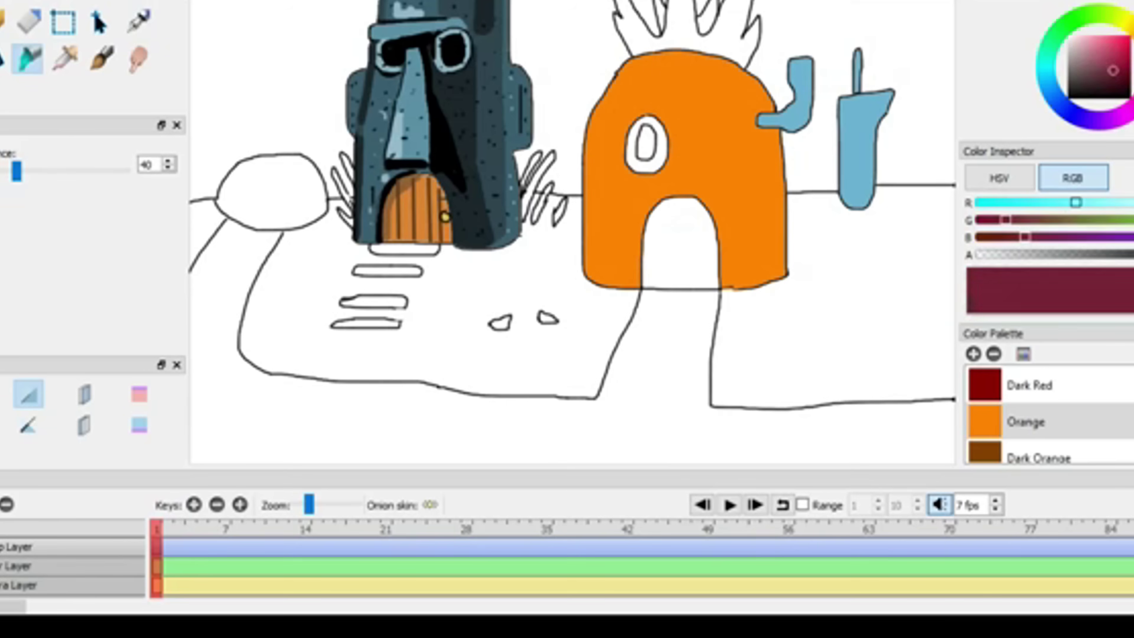
click(271, 191)
click(387, 271)
Step: Brush streaks onto the green foreground path and fill the sandy ground with Light Skin
click(102, 59)
click(447, 428)
drag(371, 416, 425, 417)
click(29, 60)
click(1031, 422)
click(446, 348)
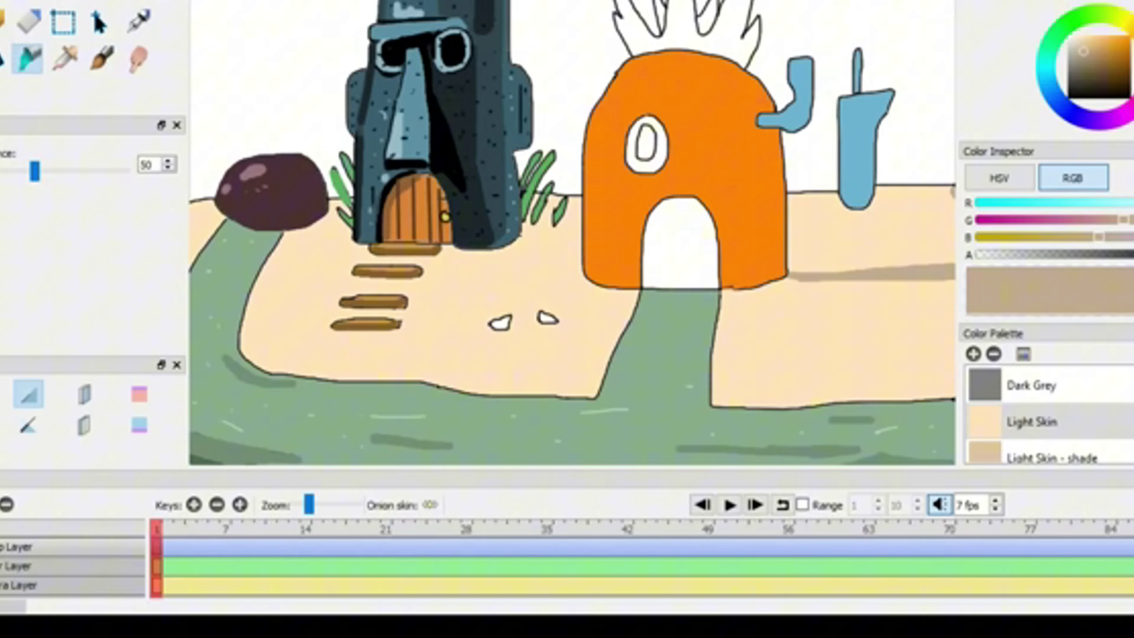
Step: Shade the sand, add a thin line and a white highlight, and fill the narrow path with lighter green and the background with teal
click(870, 232)
click(102, 59)
drag(441, 355, 485, 355)
drag(500, 406, 565, 405)
click(29, 59)
click(674, 348)
click(268, 90)
Step: Paint the pineapple house's diagonal lines and light orange patches, and fill its door with grey and its window with pale blue
click(102, 60)
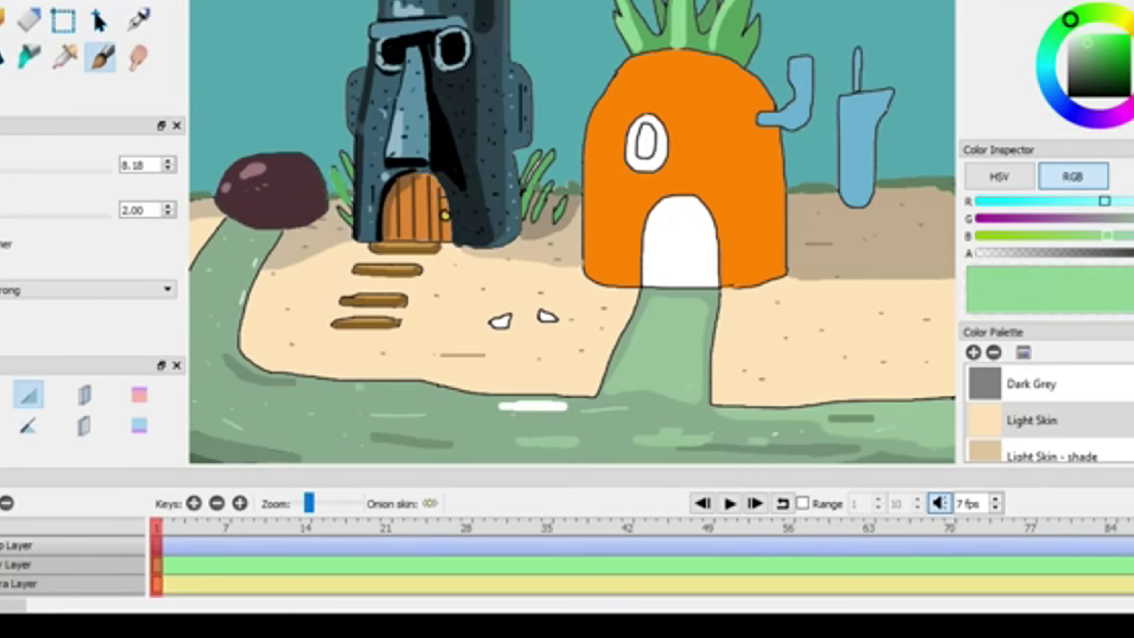
click(1049, 456)
click(29, 59)
click(102, 60)
drag(618, 70, 781, 181)
drag(595, 130, 596, 178)
click(679, 268)
click(631, 143)
click(102, 59)
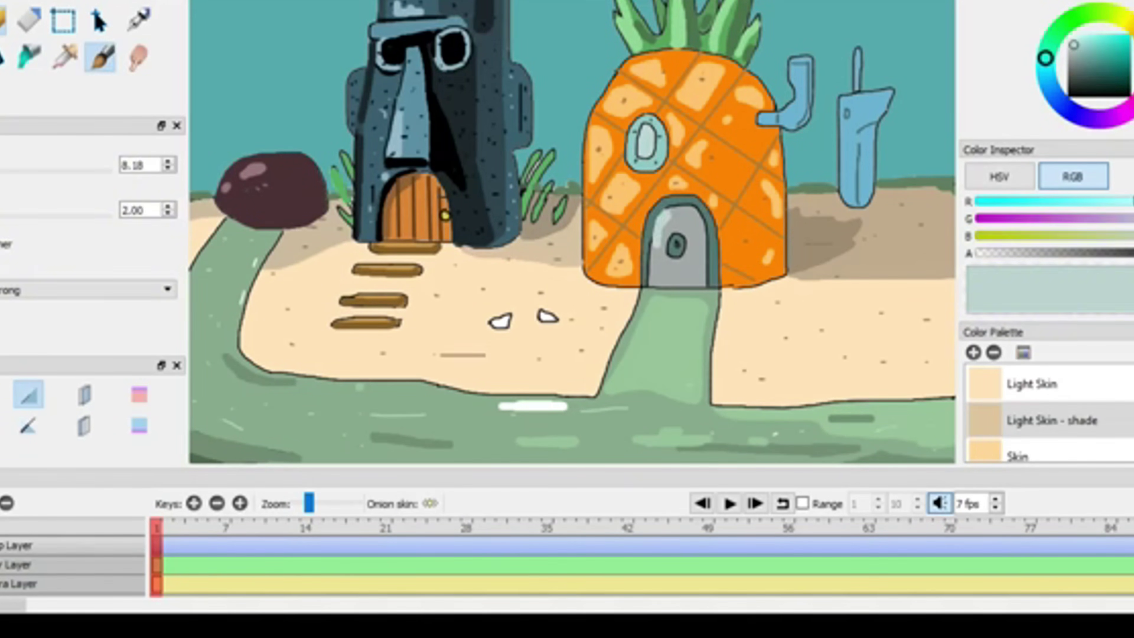
Step: Draw stepping stones on the path to the pineapple house, fill them with bright green, and outline the foreground path's lower edge
click(2, 20)
drag(637, 359, 685, 359)
click(29, 59)
click(660, 351)
click(103, 59)
click(3, 20)
drag(191, 447, 261, 462)
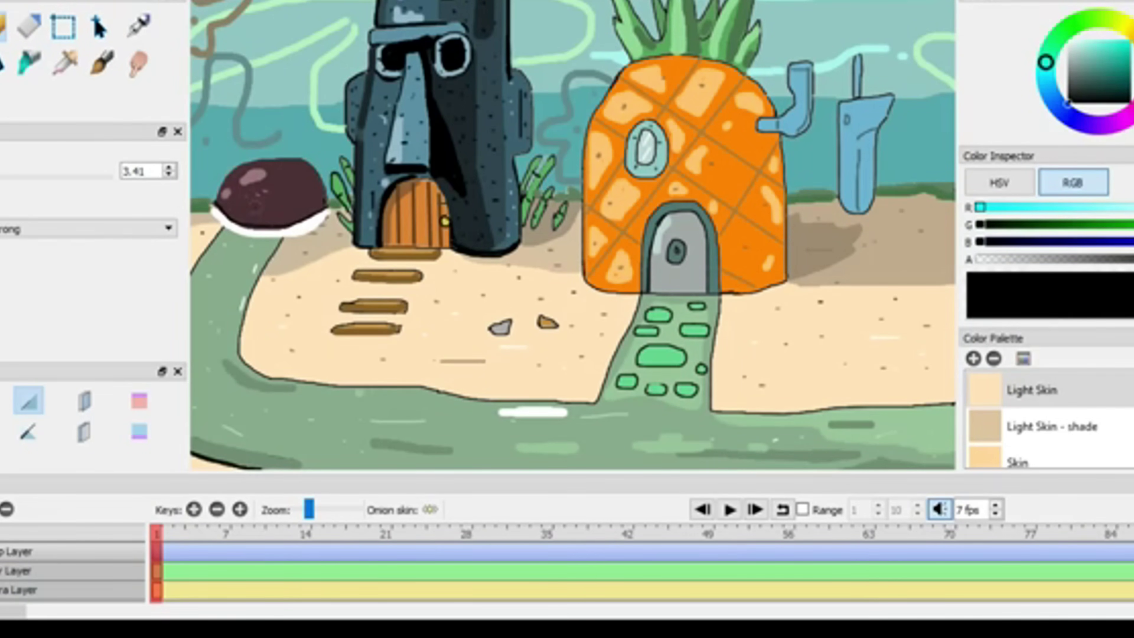
Step: Add new keyframes up to frame 6 on the topmost layer
key(F6)
key(F6)
key(F6)
key(F6)
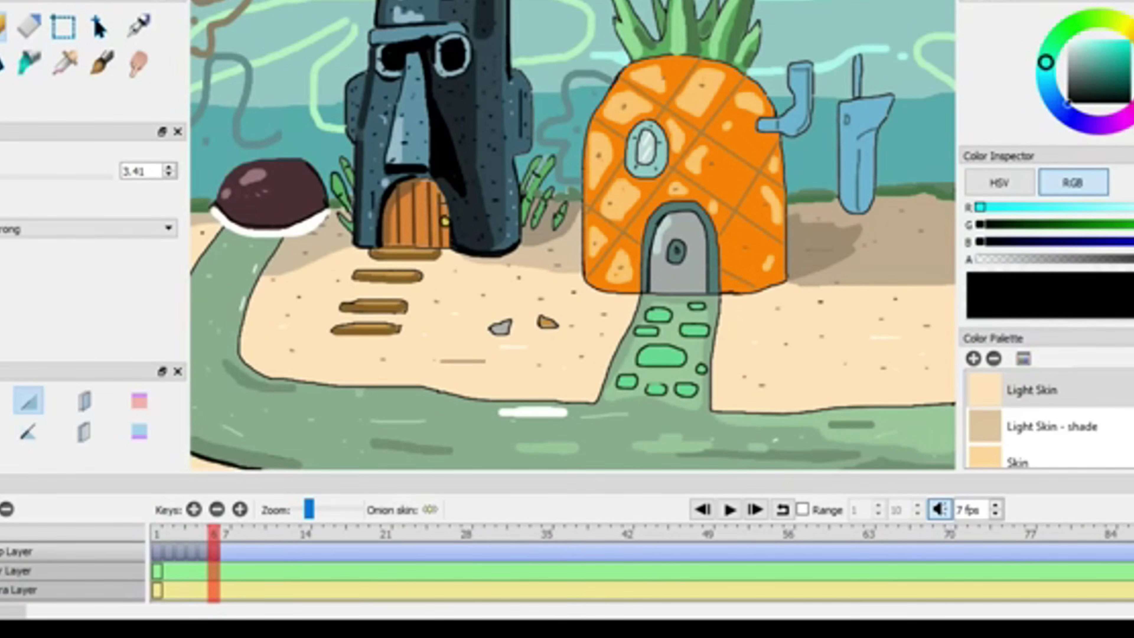
Step: Brush a white bubble on successive frames, starting low on the foreground path and rising toward the plank steps
click(1068, 40)
click(102, 62)
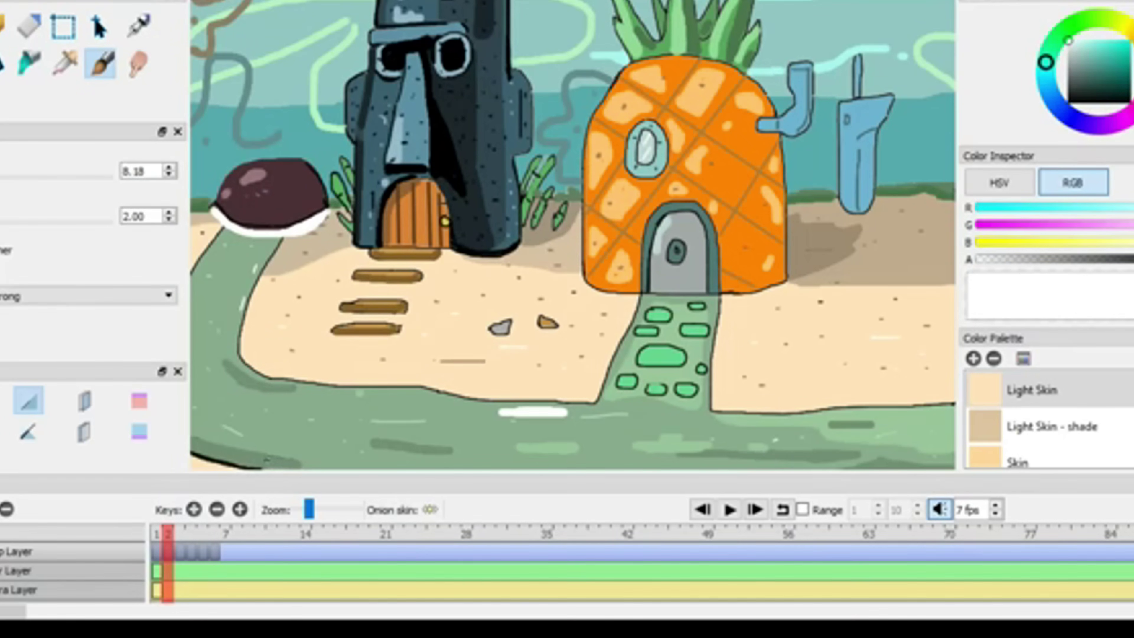
key(period)
drag(265, 354, 263, 391)
mouse_move(272, 354)
mouse_down()
mouse_move(288, 357)
mouse_move(278, 389)
mouse_up()
key(period)
mouse_move(267, 301)
mouse_down()
mouse_move(264, 338)
mouse_move(280, 338)
mouse_up()
key(period)
Step: Add more keyframes up to frame 12, continue the white bubble's rise past the picture's upper edge and play the animation
key(F6)
key(F6)
key(period)
drag(267, 92, 264, 140)
drag(281, 92, 280, 140)
key(period)
drag(268, 36, 265, 77)
drag(281, 36, 279, 78)
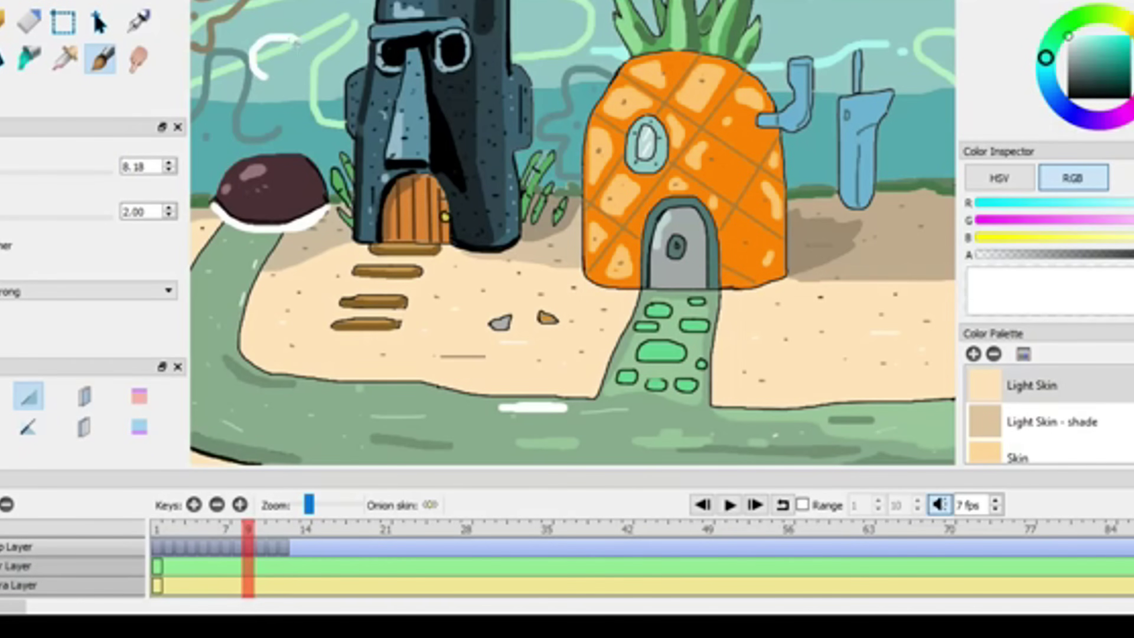
key(period)
drag(253, 1, 267, 24)
click(729, 505)
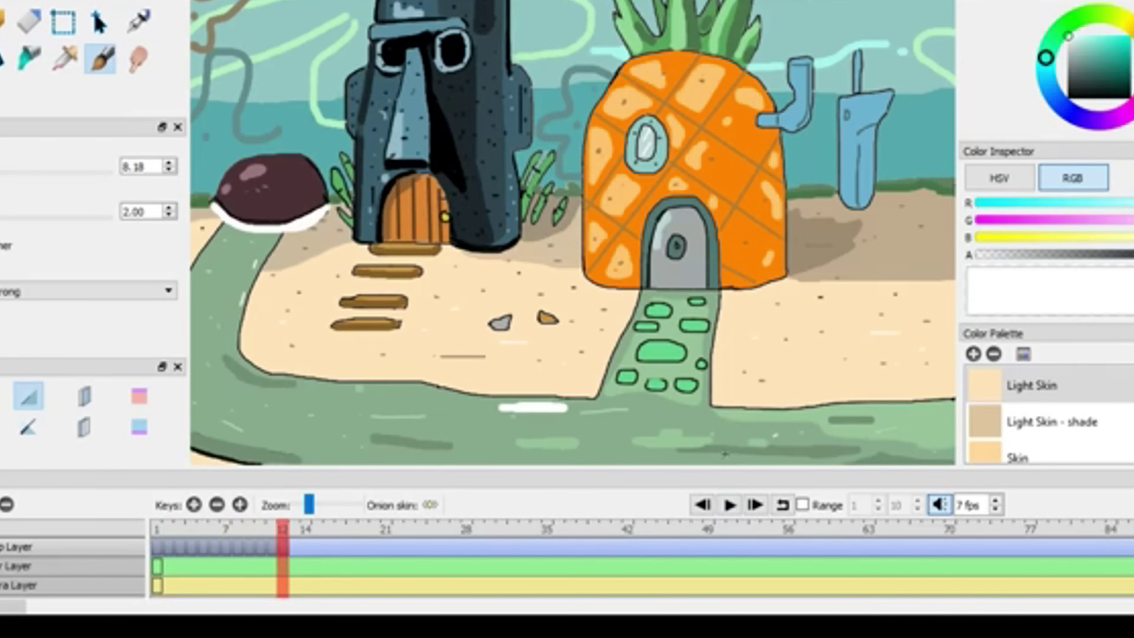
Step: From frame 3 onward, brush a second white bubble rising frame by frame near the path's lower end
click(180, 529)
key(period)
key(period)
drag(717, 401, 719, 432)
key(period)
drag(703, 358, 707, 389)
drag(706, 356, 719, 383)
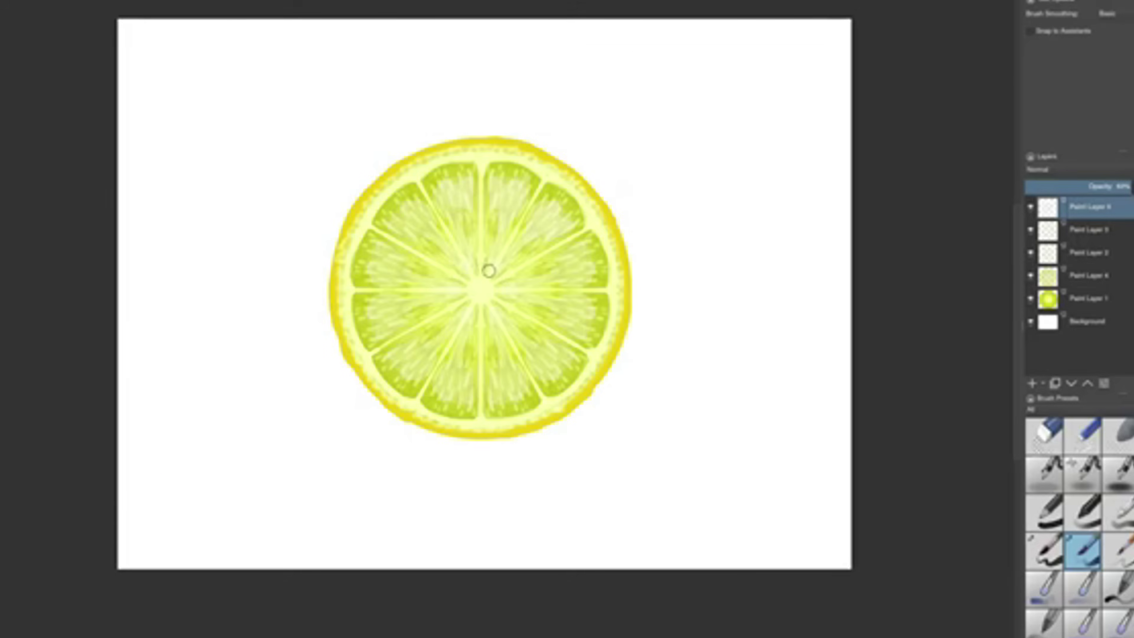
Step: In Krita, add a new paint layer, move it down and paint small seeds around the centre of the lime slice
click(1032, 383)
click(1070, 383)
mouse_move(504, 286)
mouse_down()
mouse_move(525, 273)
mouse_move(510, 283)
mouse_up()
click(1043, 551)
click(1089, 206)
click(1083, 552)
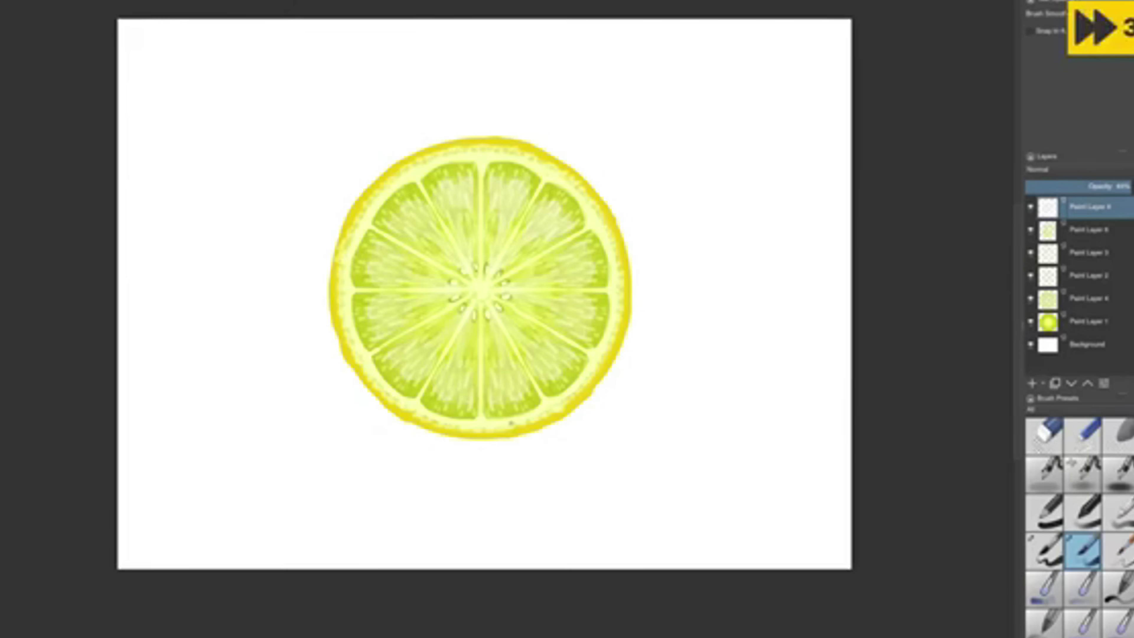
Step: Merge the lime slice's paint layers from the topmost one down to Paint Layer 1
shift+click(1085, 321)
key(ctrl+e)
right_click(1074, 204)
click(1077, 223)
click(691, 117)
click(1035, 125)
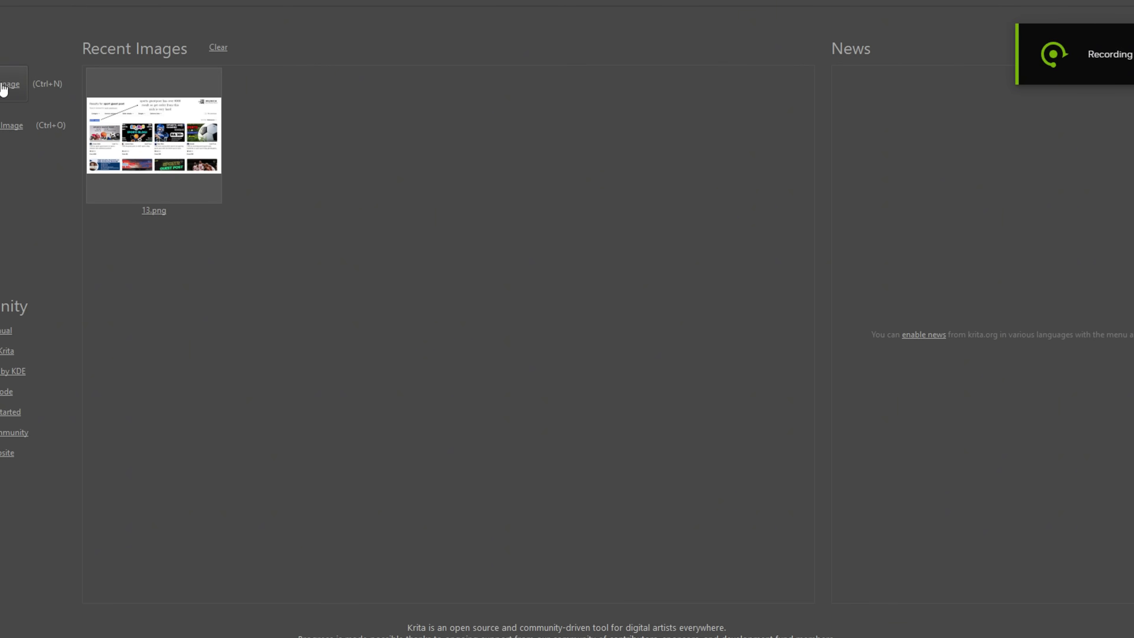
Step: Create a new image from an animation template and draw a black circle on frames 0, 1 and 3, each time farther right
click(10, 84)
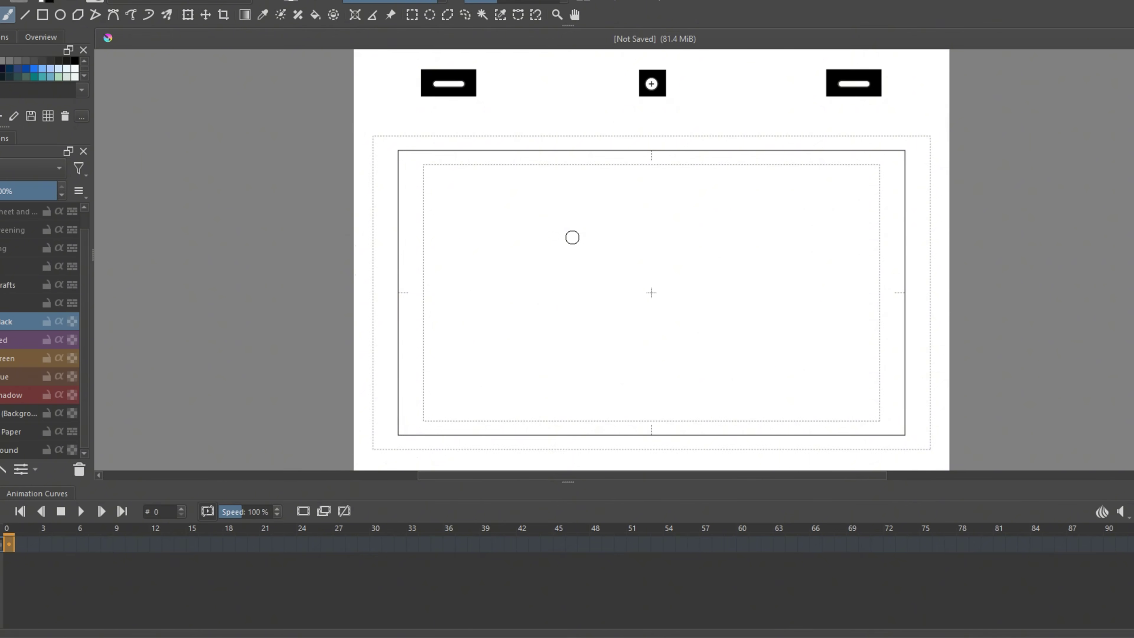
right_click(24, 548)
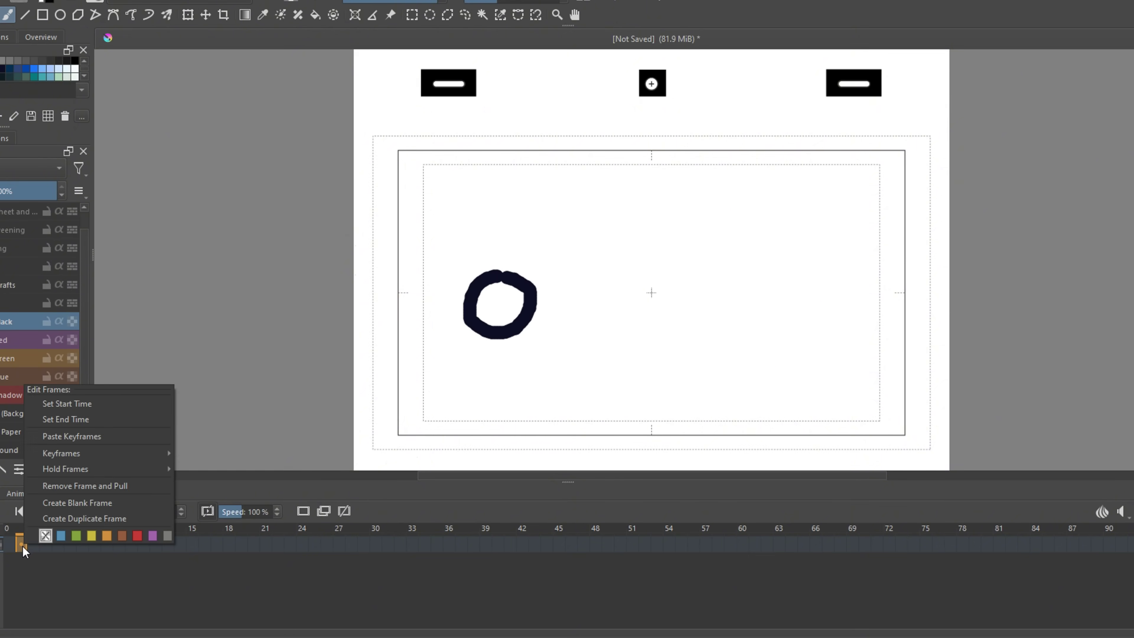
click(223, 470)
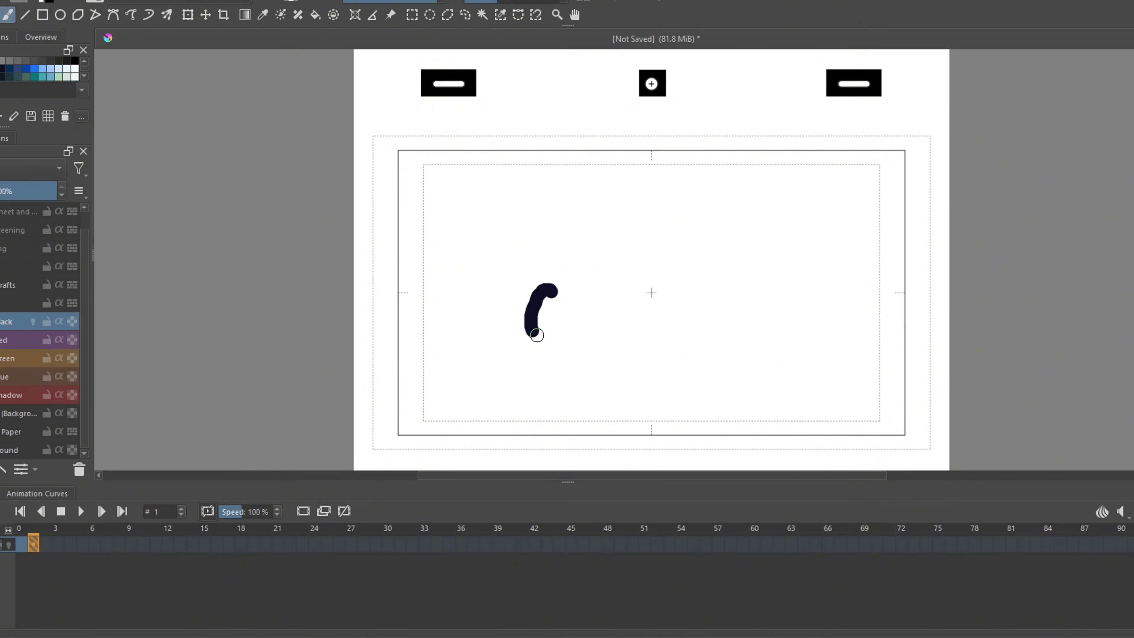
right_click(58, 550)
click(127, 501)
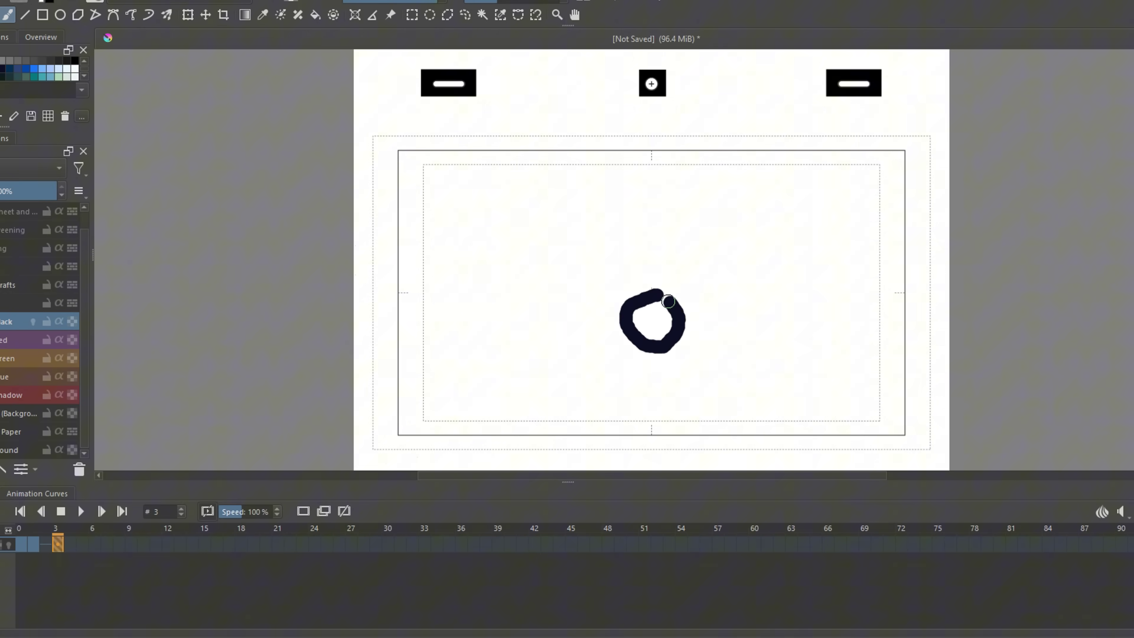
Step: Create blank frames 4, 5 and 6 and continue the circle's motion, squashing it on frame 5 and breaking it into fragments on frame 6
right_click(75, 549)
click(126, 500)
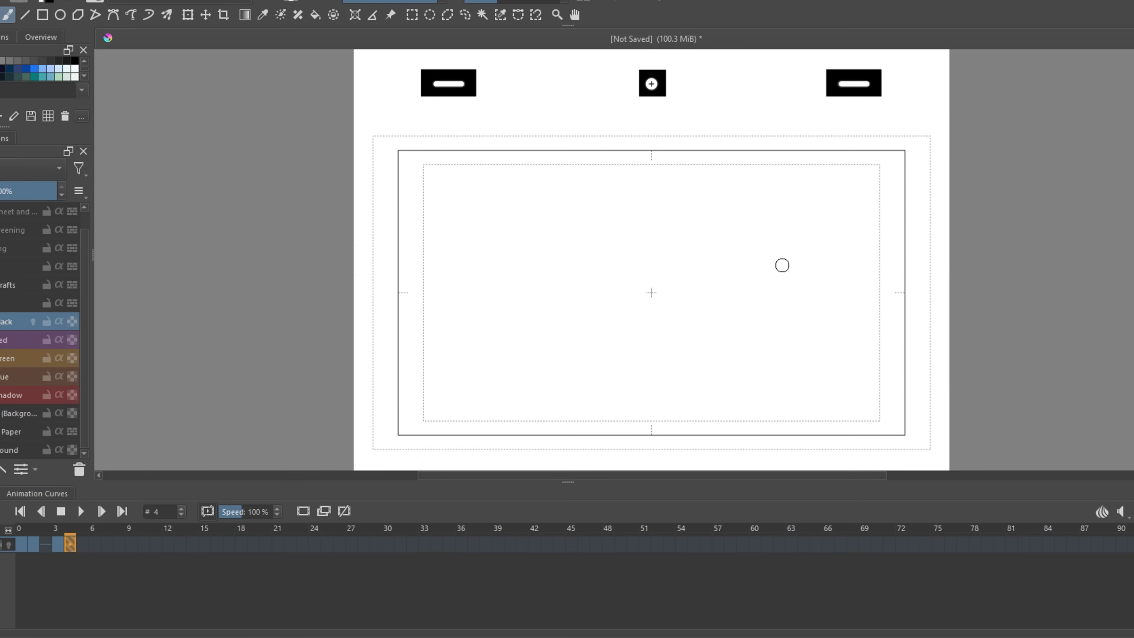
right_click(82, 543)
click(129, 495)
right_click(94, 544)
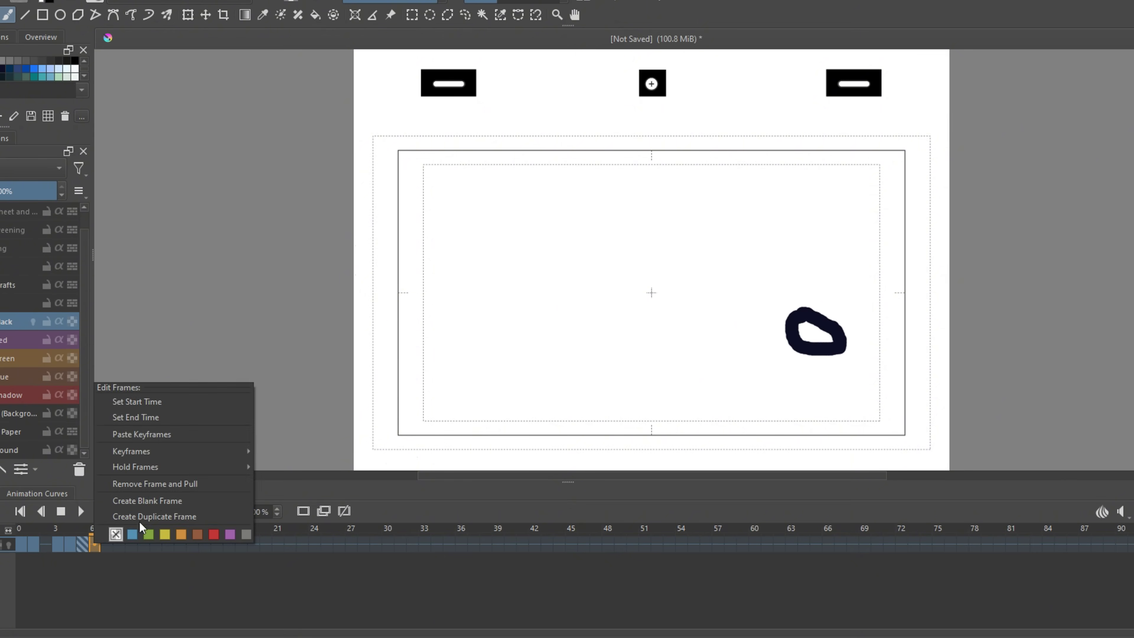
click(129, 495)
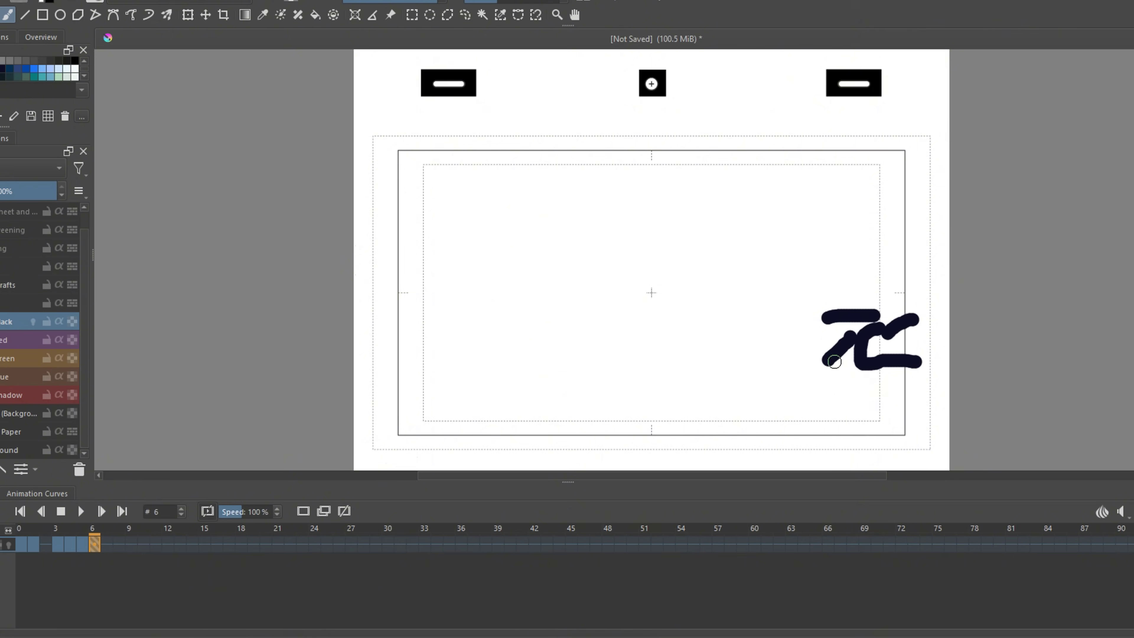
Step: Set frame 6 as the end time of the animation and play it back
right_click(94, 543)
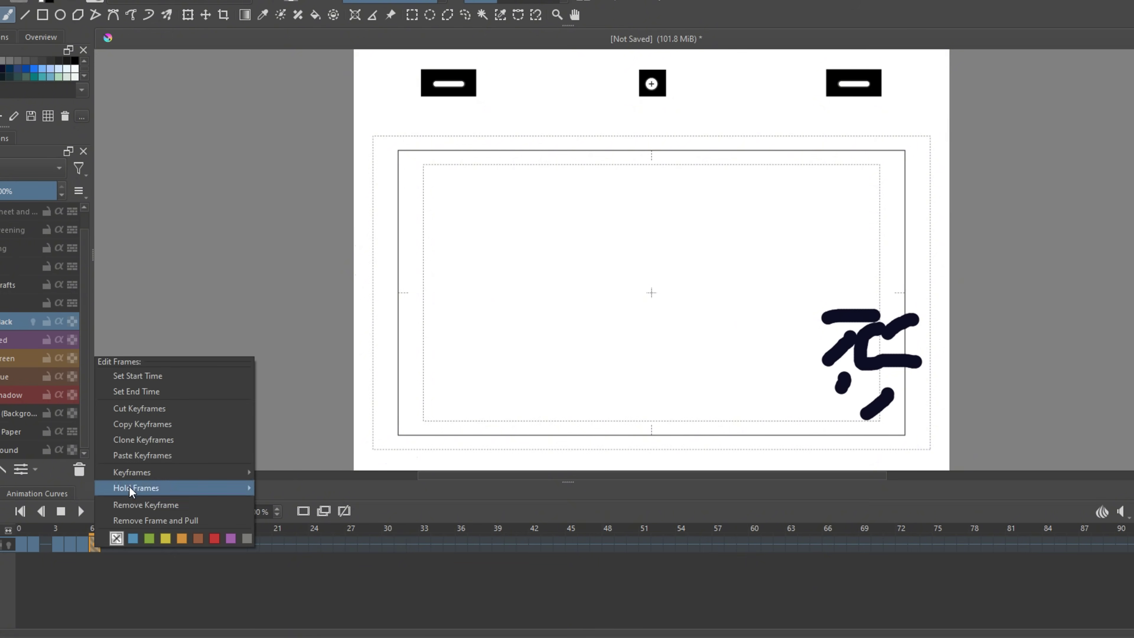
click(144, 394)
click(79, 515)
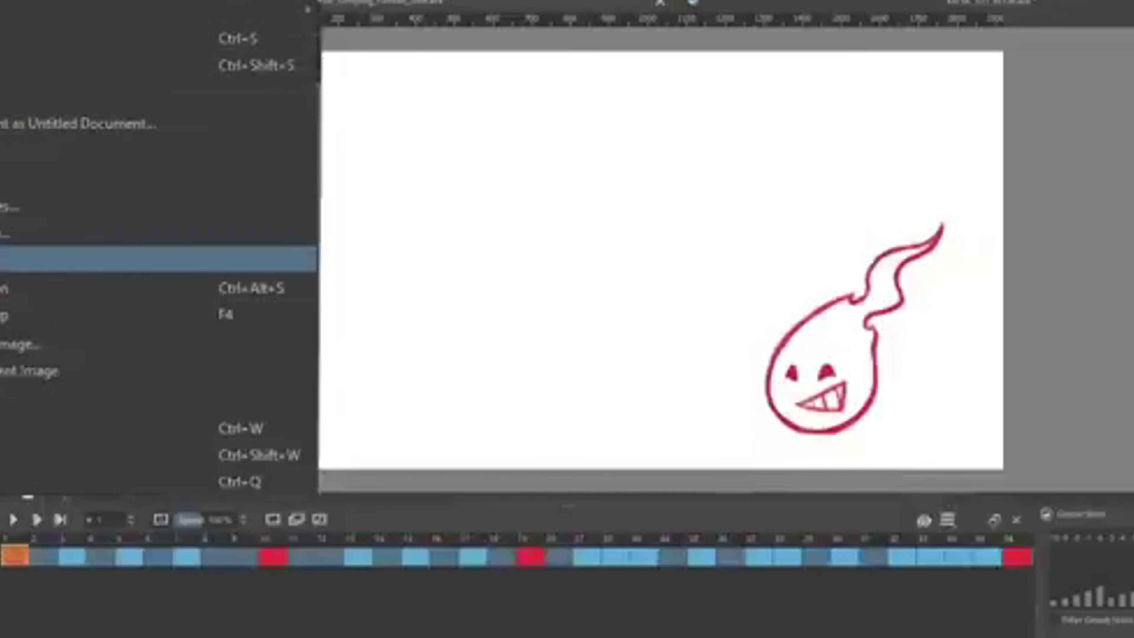
Step: Render frames 1 to 50 of the jumping fireball animation as a PNG image sequence into the FIREBALL folder
click(89, 257)
click(618, 138)
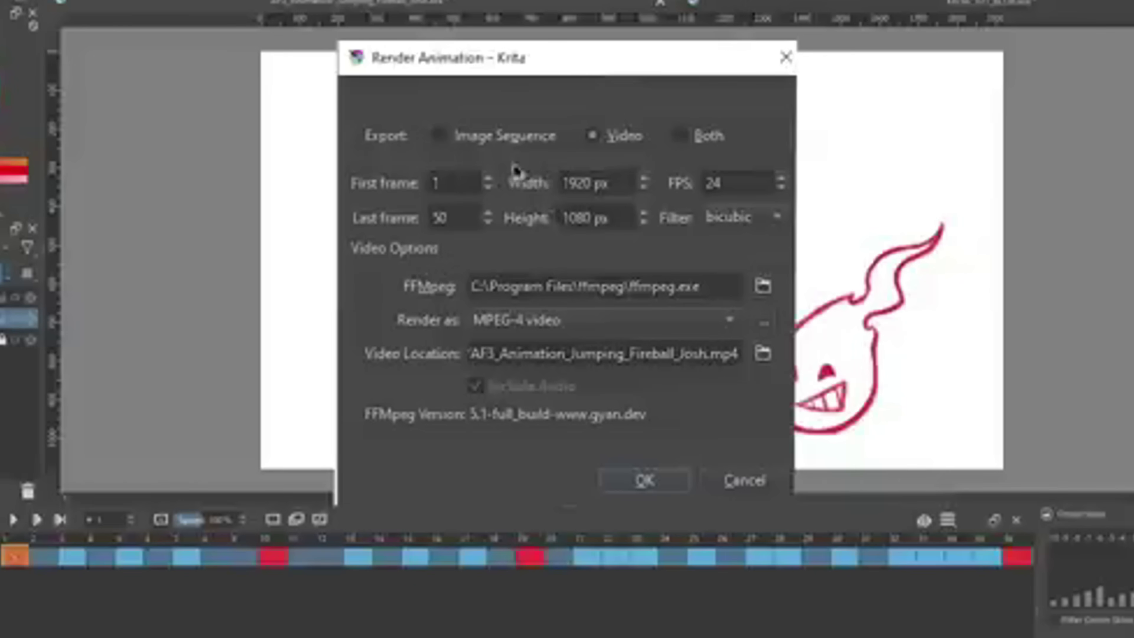
click(540, 138)
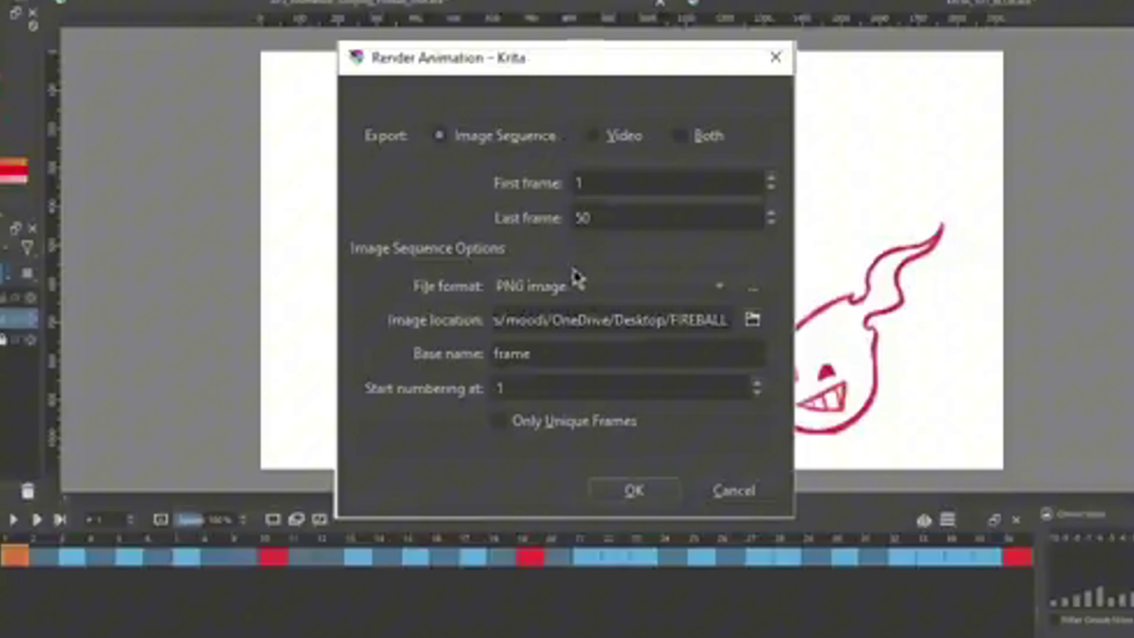
double_click(610, 216)
click(587, 289)
click(467, 229)
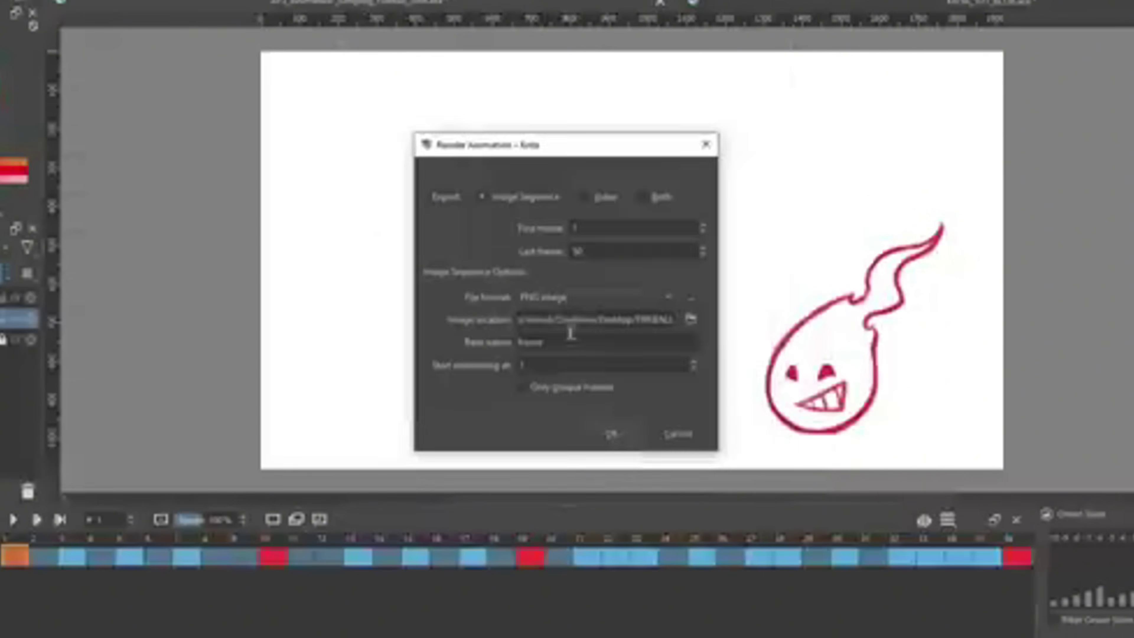
click(634, 490)
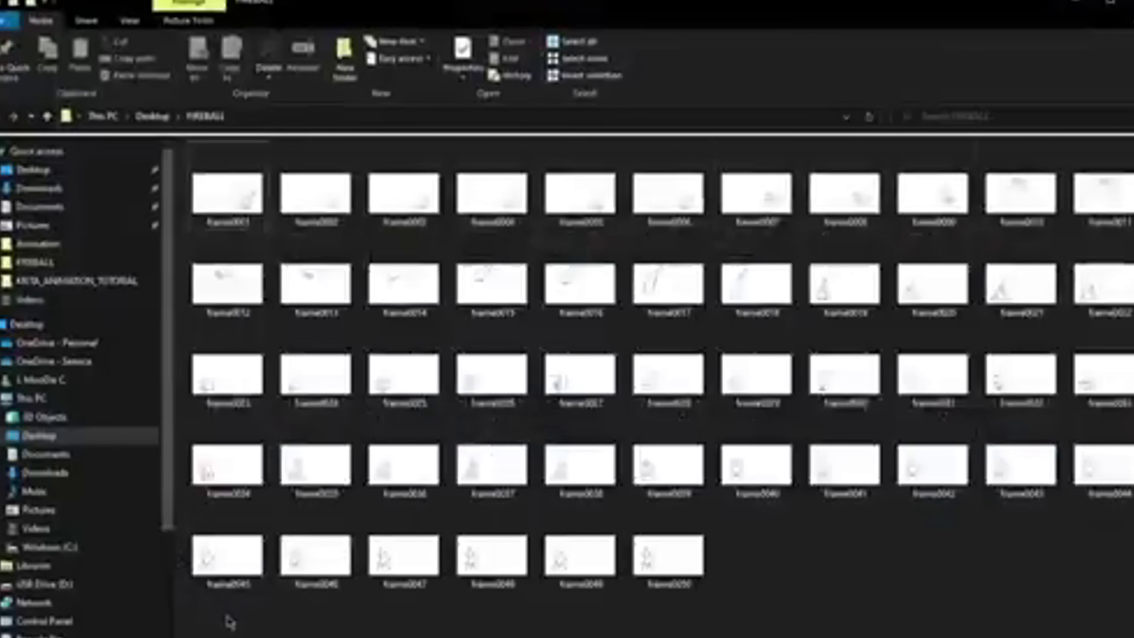
Step: Select all rendered frames in the FIREBALL folder, bring them into the video editor and place them in the storyboard
key(ctrl+a)
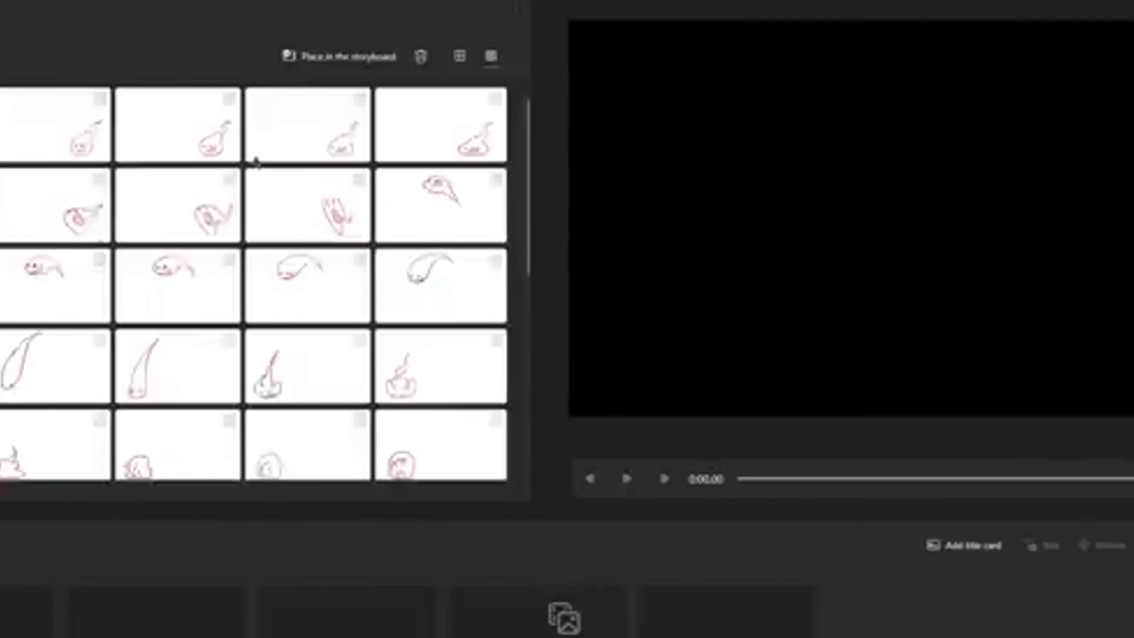
scroll(334, 286, down, 9)
shift+click(413, 411)
click(342, 56)
scroll(959, 616, down, 20)
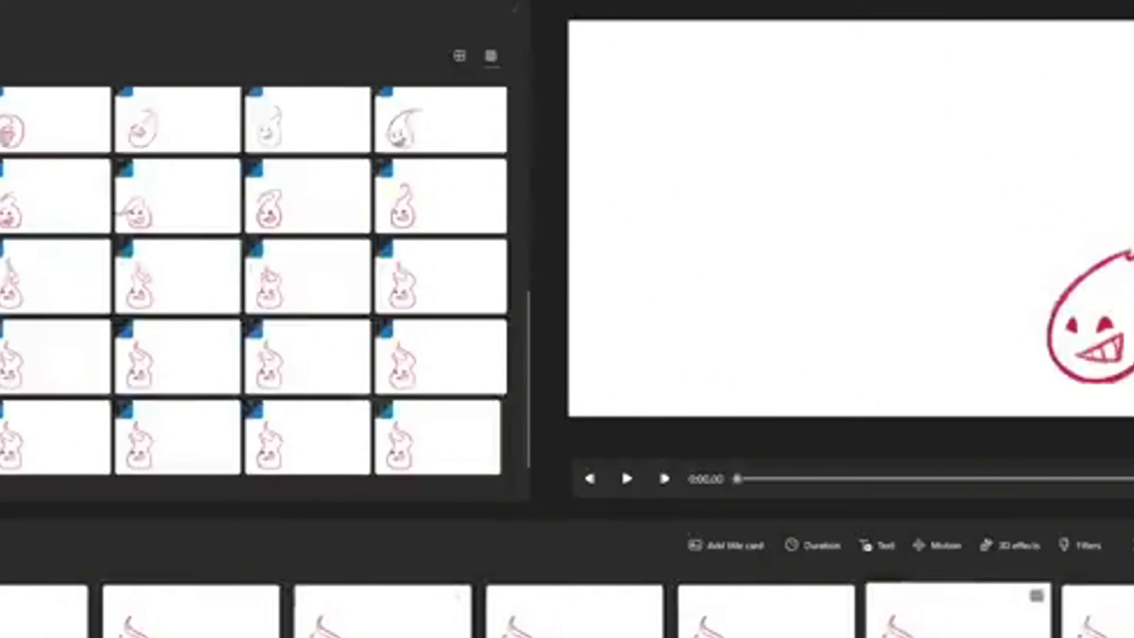
Step: Select all the fireball frames in the storyboard and open their duration setting
shift+click(1026, 612)
scroll(504, 594, up, 20)
shift+click(217, 616)
scroll(516, 632, up, 5)
scroll(516, 632, down, 10)
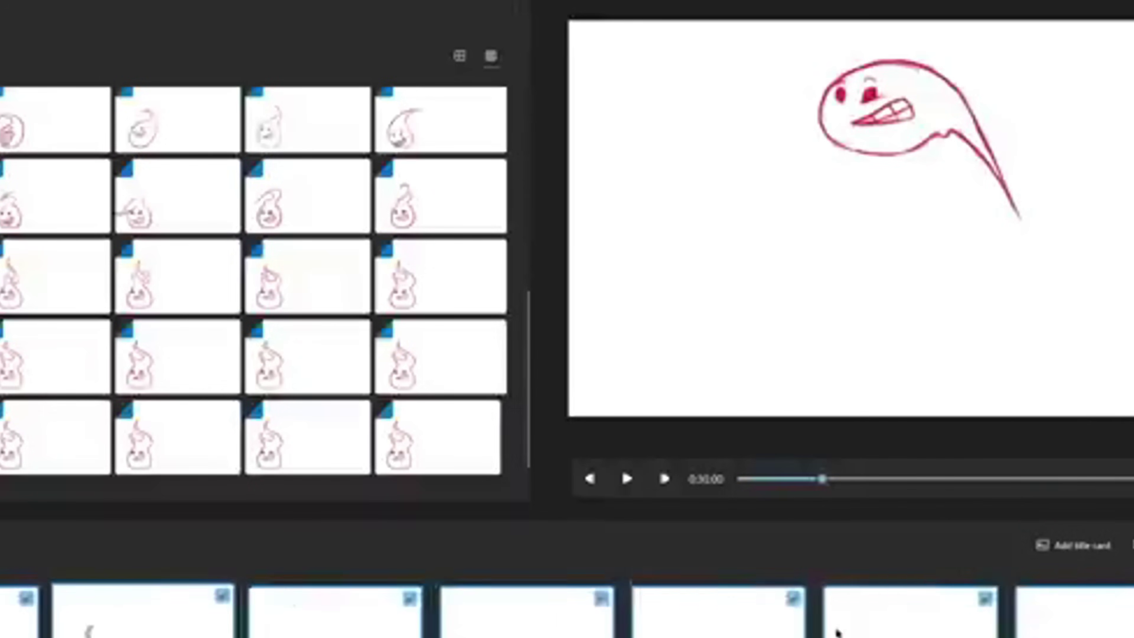
click(1132, 545)
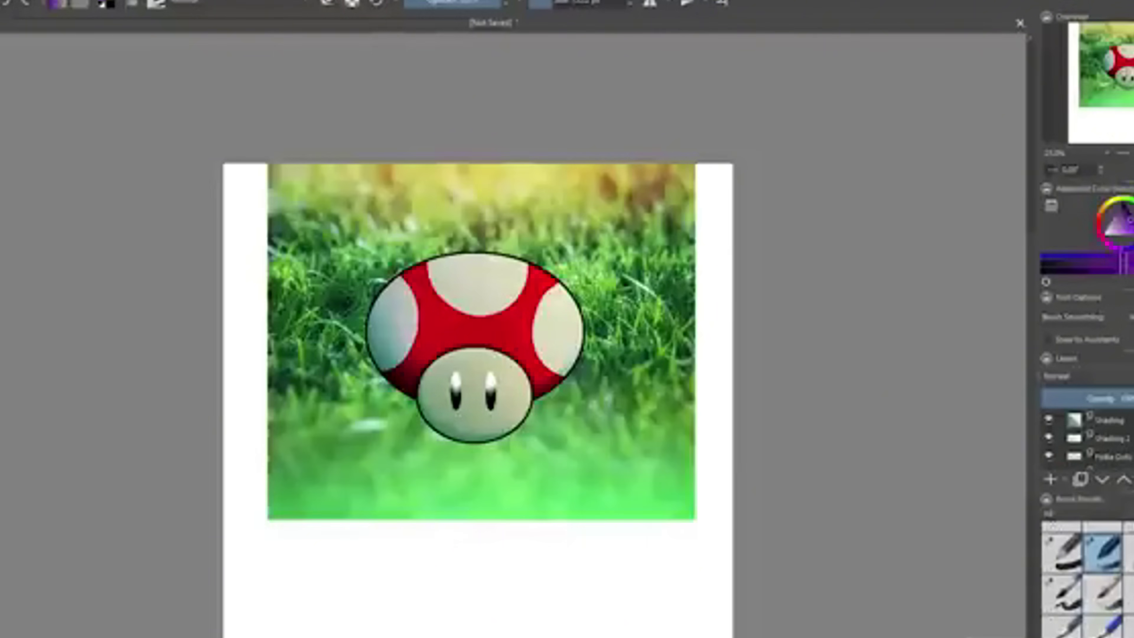
Step: In Krita, brush a soft dark shadow onto the grass beneath the red mushroom and refine its edges
drag(1132, 205, 1124, 198)
drag(431, 442, 503, 454)
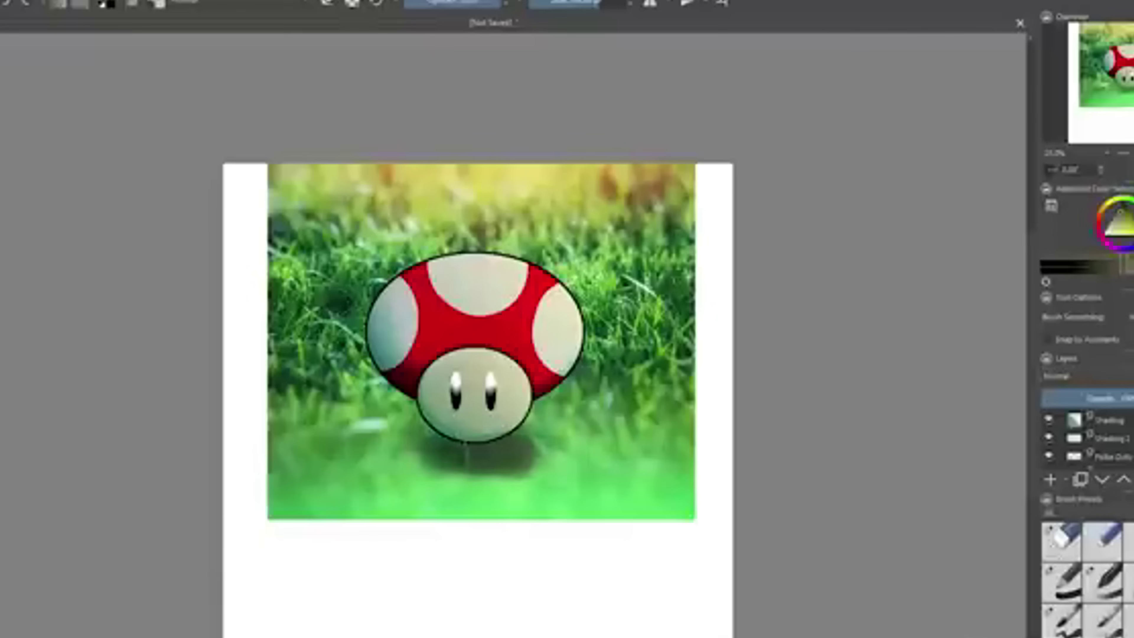
drag(465, 455, 533, 449)
mouse_move(553, 486)
mouse_down()
mouse_move(402, 489)
mouse_move(491, 484)
mouse_up()
click(327, 3)
mouse_move(438, 457)
mouse_down()
mouse_move(527, 456)
mouse_move(474, 464)
mouse_up()
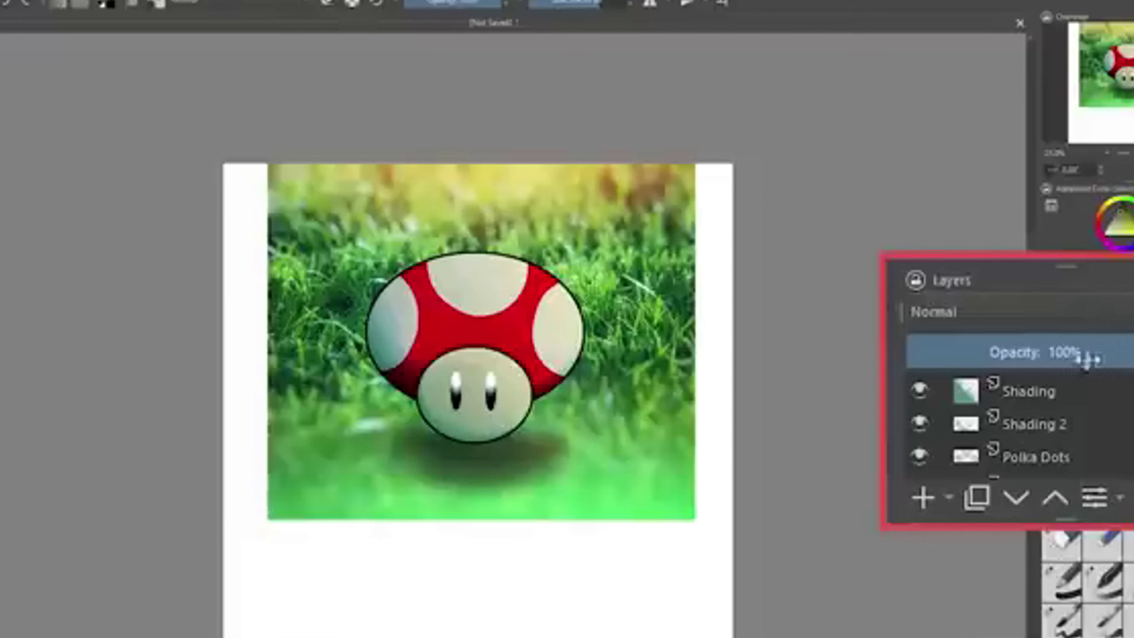
Step: Set the blending mode of the mushroom's shadow layer to Multiply
scroll(1089, 402, down, 3)
click(1096, 311)
click(1089, 273)
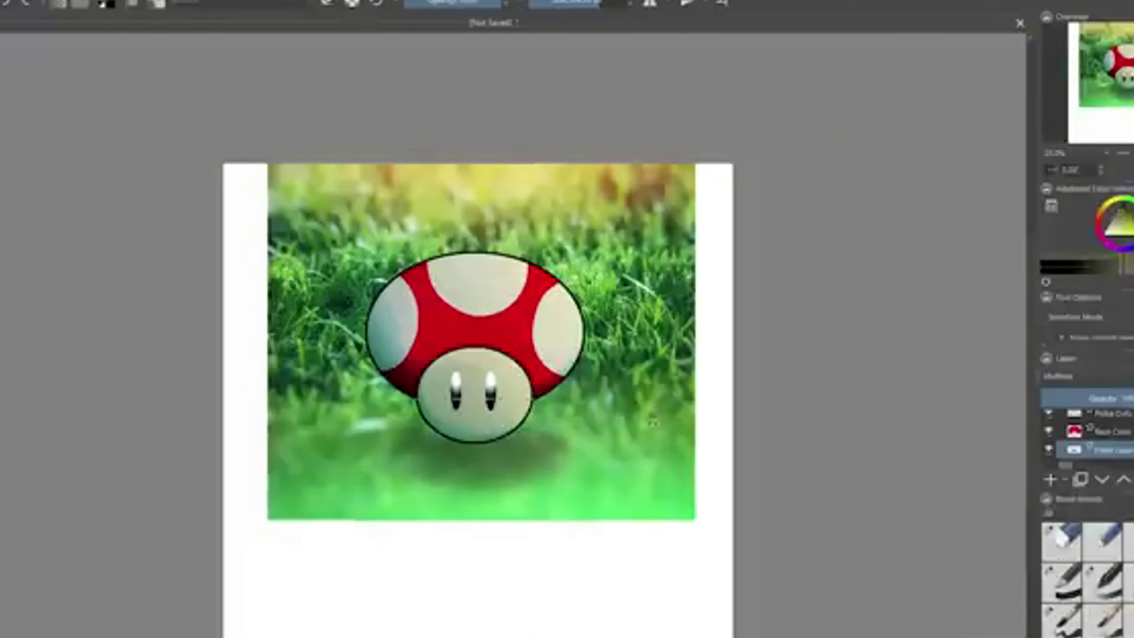
drag(652, 422, 645, 411)
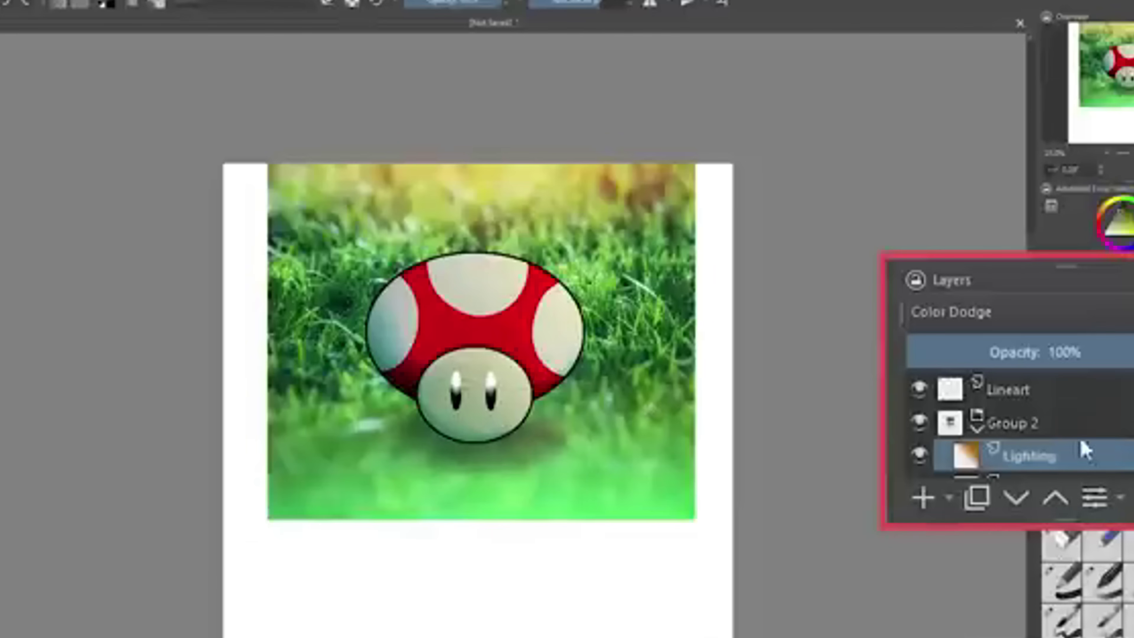
Step: Collapse Group 2 holding the mushroom's layers and rename it as Mushroom 1
click(976, 430)
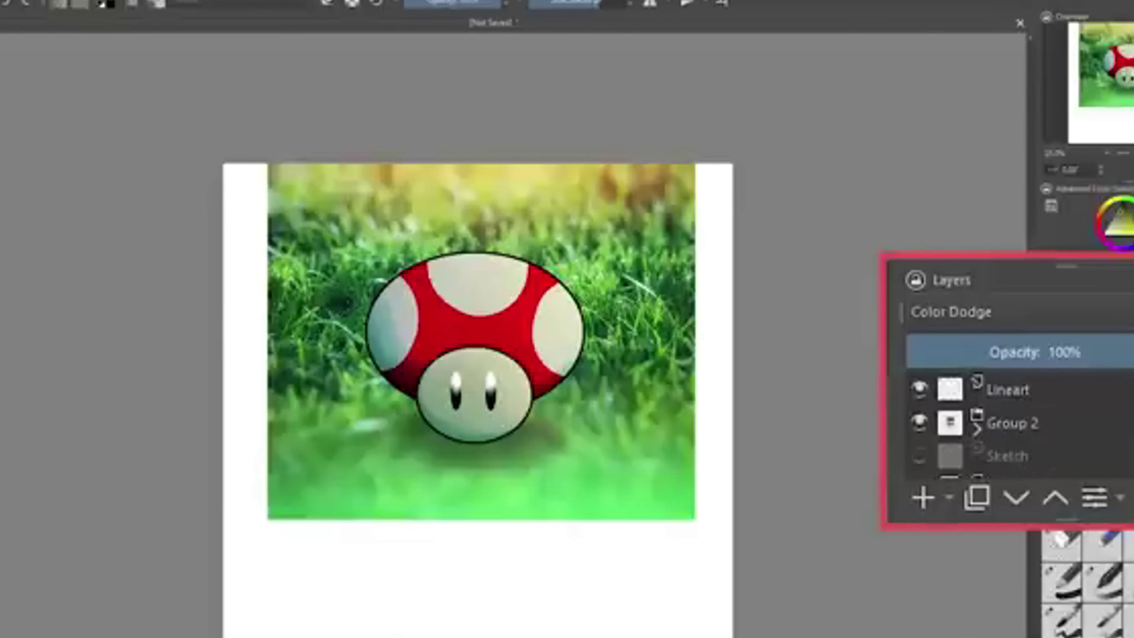
right_click(1052, 428)
double_click(1027, 424)
text(Mushroom 1)
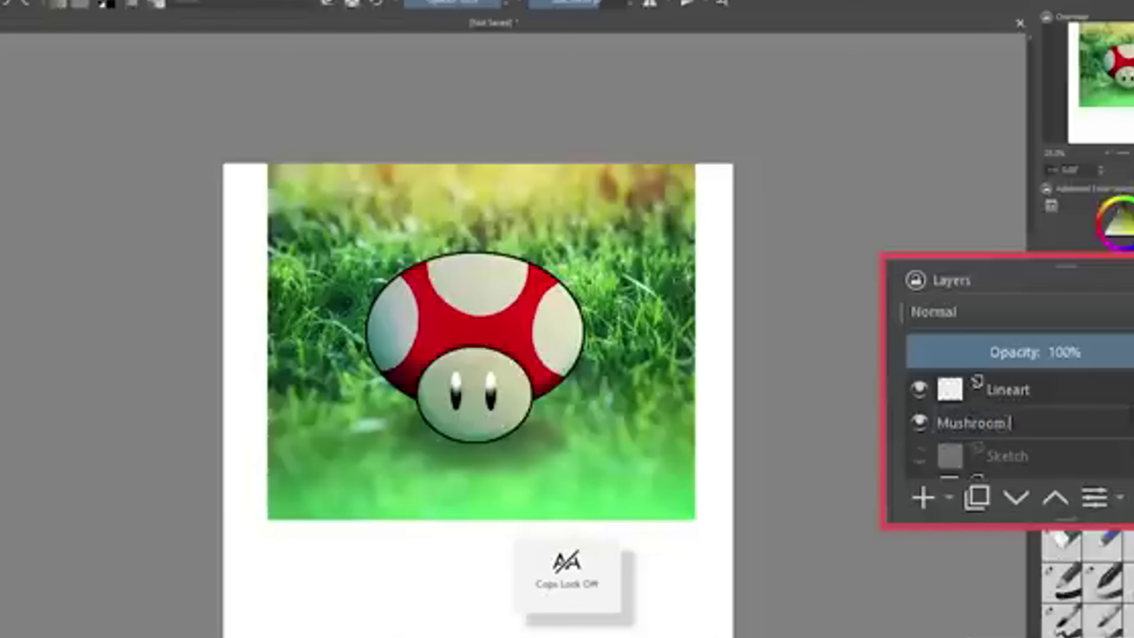
click(1075, 449)
Step: Duplicate the Mushroom 1 group and move the copy to the right of the original mushroom
right_click(1045, 423)
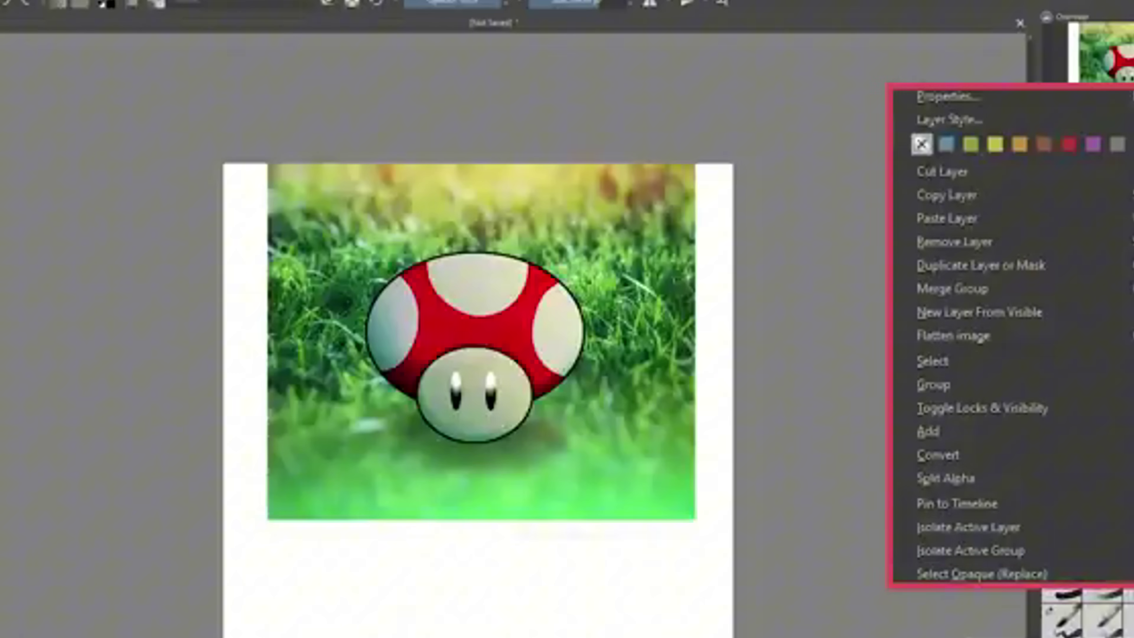
click(944, 270)
drag(499, 282, 634, 293)
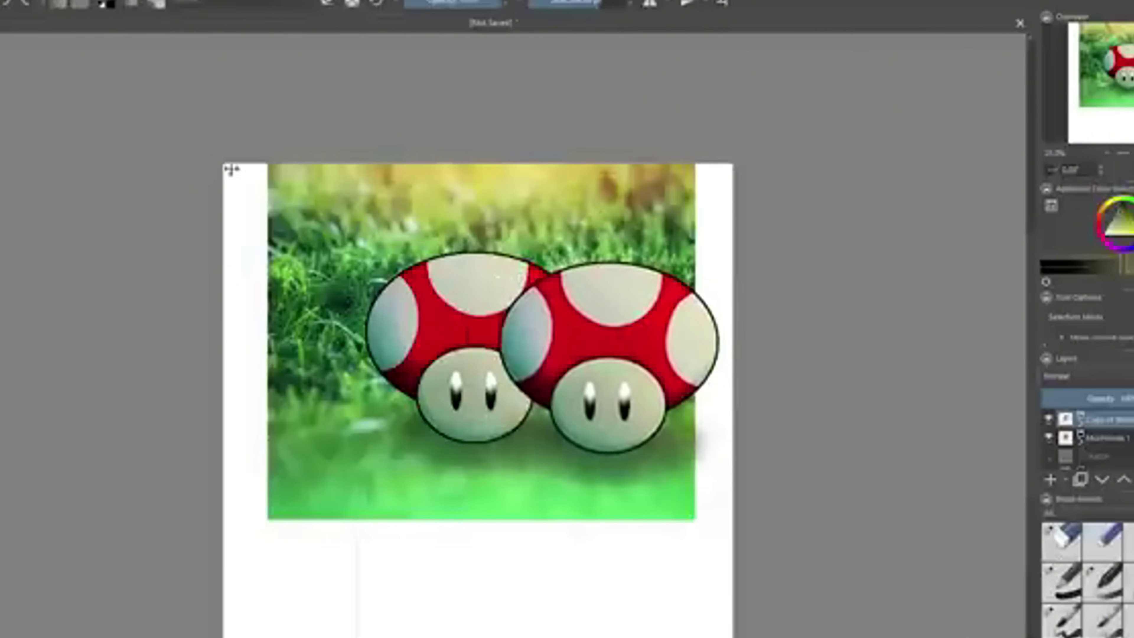
Step: Scale the mushroom copy down to about half size and place it beside the large mushroom's lower right edge
click(1, 2)
click(279, 68)
click(1, 157)
drag(547, 305, 555, 340)
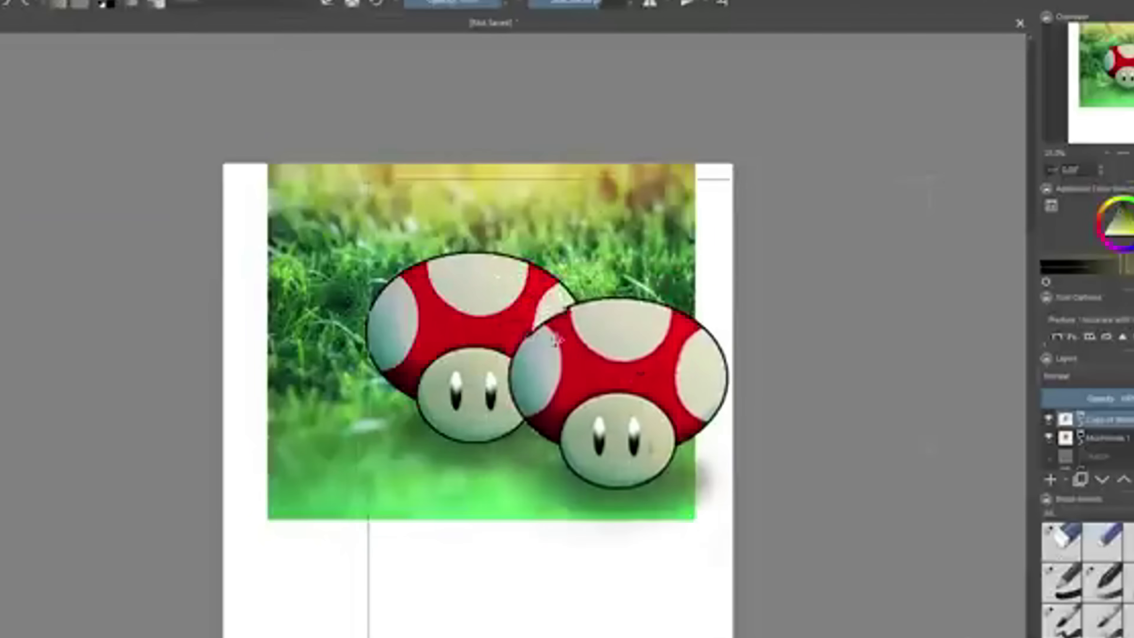
drag(368, 182, 620, 424)
drag(759, 570, 610, 409)
Step: Place the copied group below Mushroom 1 in the layer order and rename it as Small Mushroom
drag(1055, 403, 1063, 439)
double_click(1064, 425)
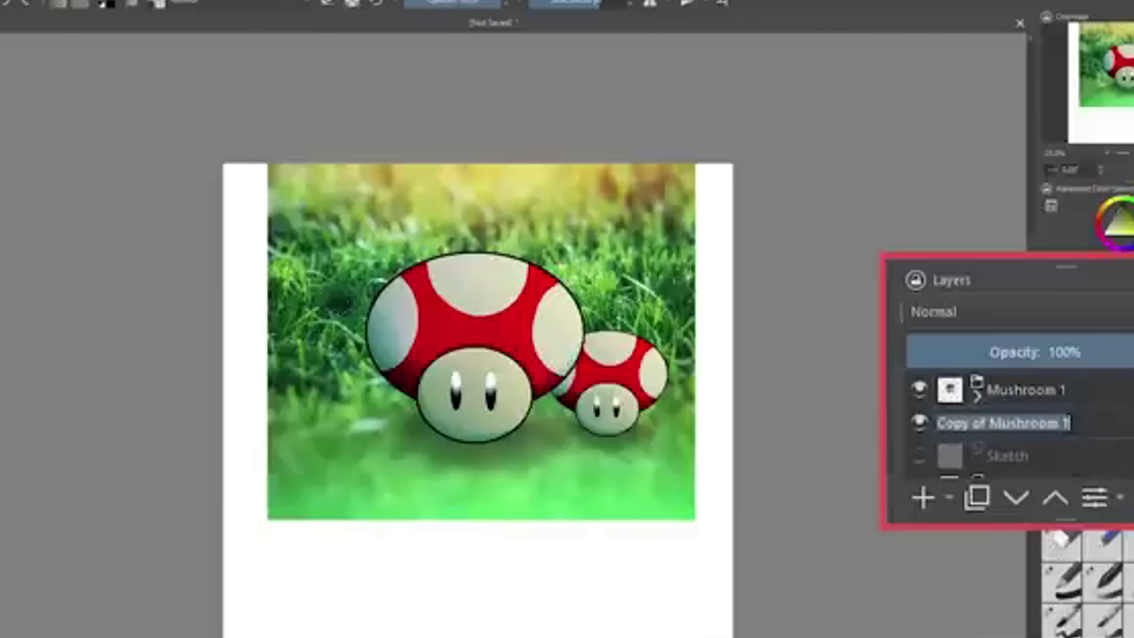
text(Small Mushroom)
key(Return)
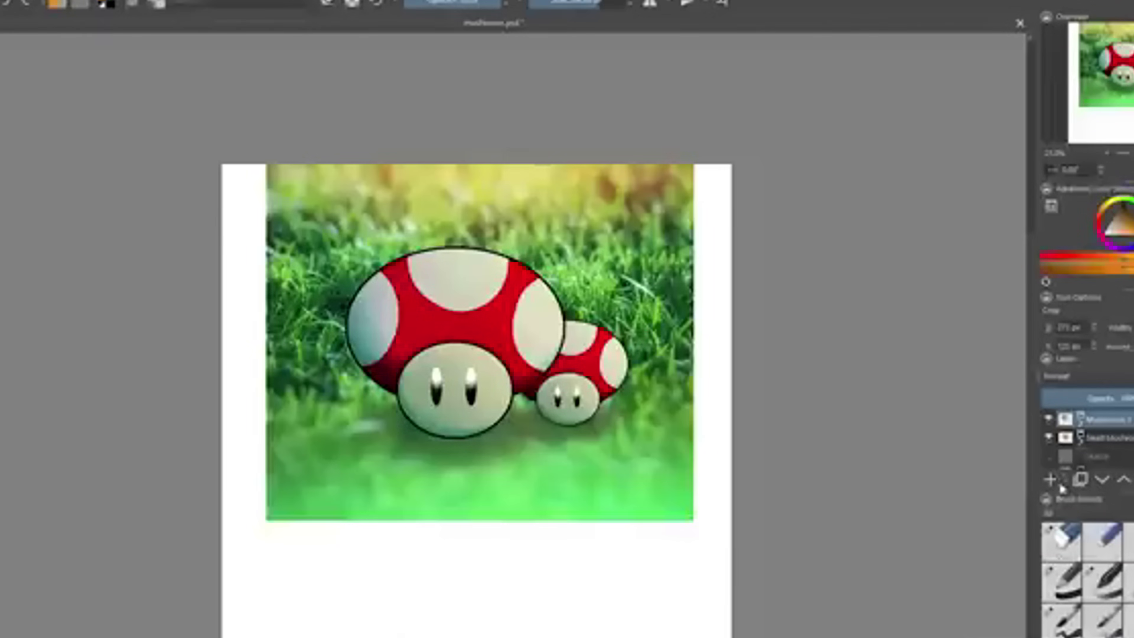
Step: Draw a red-orange gradient from the upper right of the picture down to the mushrooms on a new layer
key(g)
click(1100, 216)
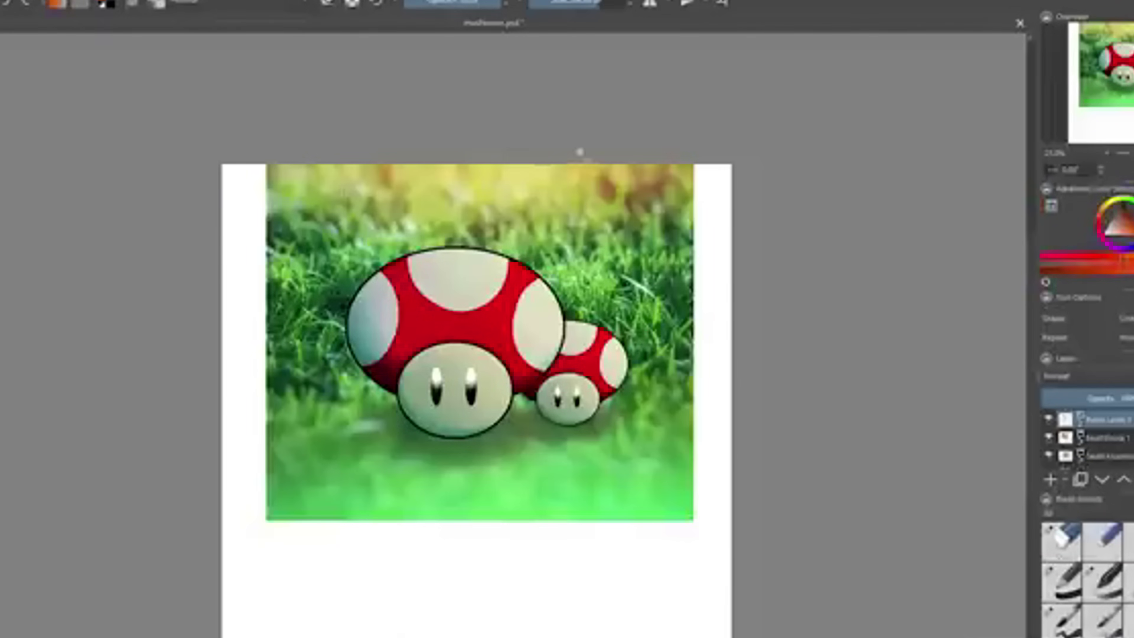
drag(580, 152, 531, 429)
Step: Set the gradient layer's blending mode to Overlay and lower its opacity to about 22%
click(1073, 376)
click(1104, 398)
drag(1105, 398, 1051, 399)
click(1080, 377)
click(1085, 321)
click(1089, 377)
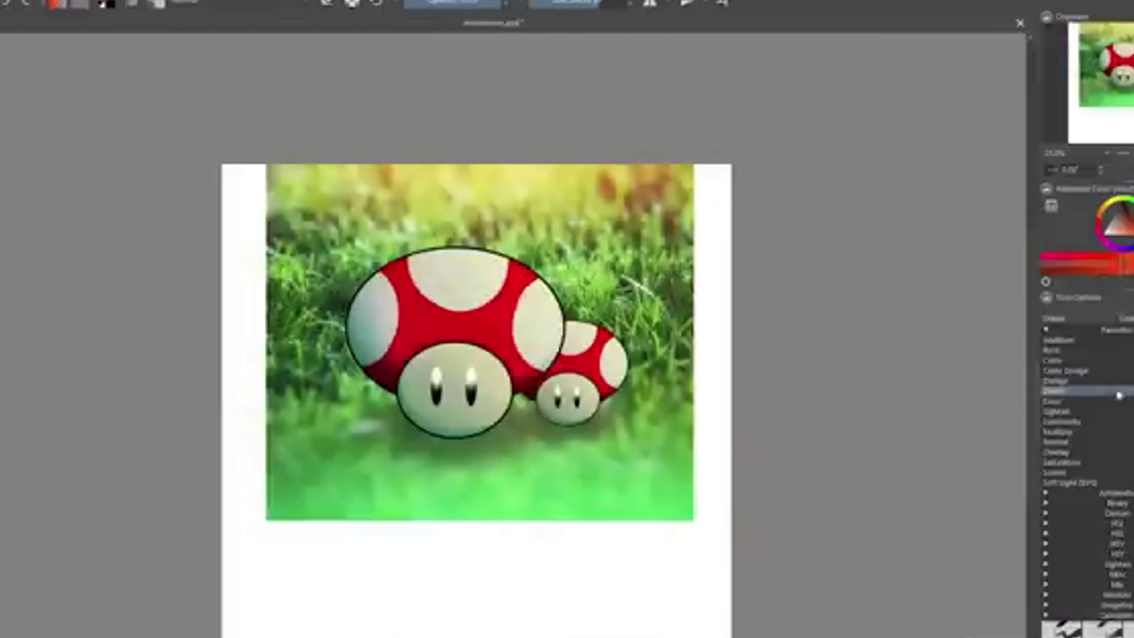
click(1089, 453)
click(1074, 401)
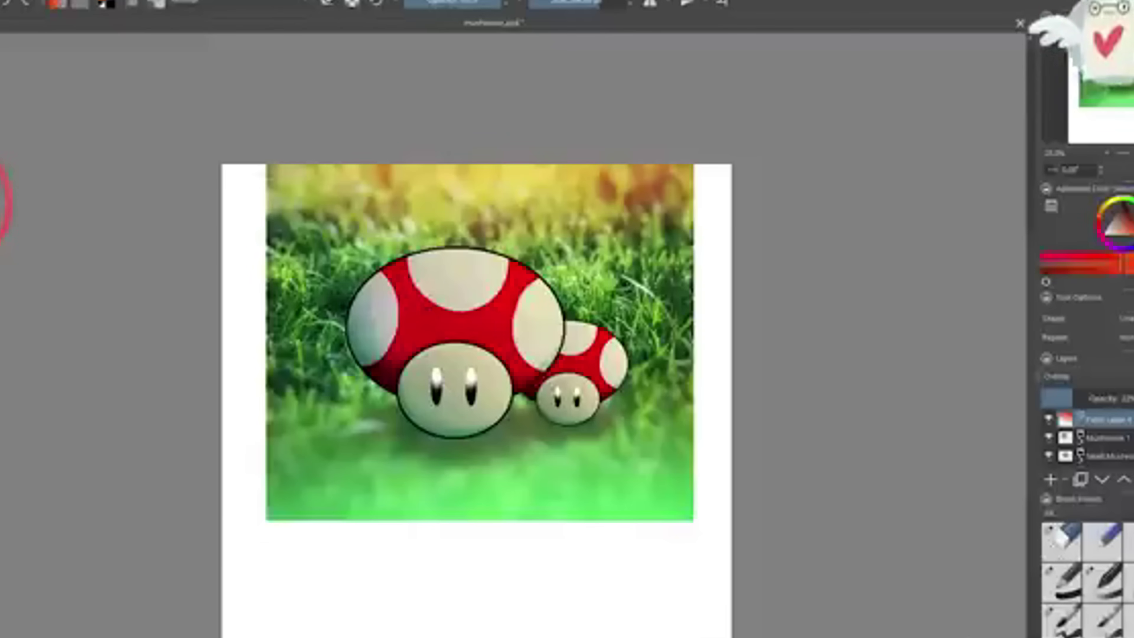
Step: Crop the canvas to a frame slightly inside the grass photo, keeping both mushrooms
key(c)
drag(271, 163, 553, 362)
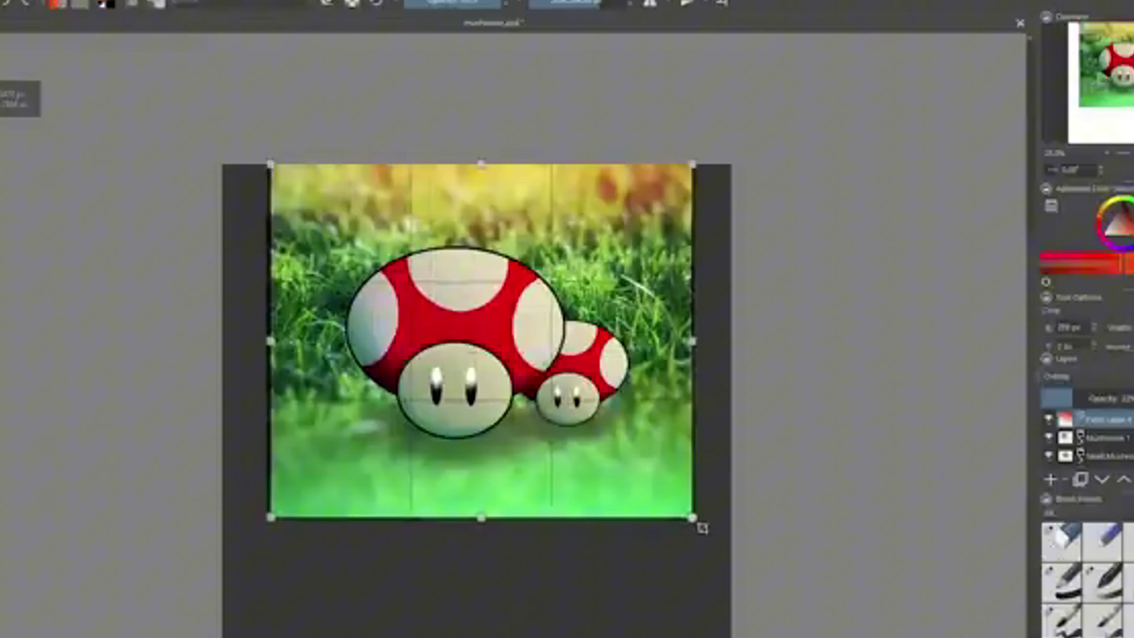
drag(481, 164, 481, 185)
drag(480, 517, 481, 484)
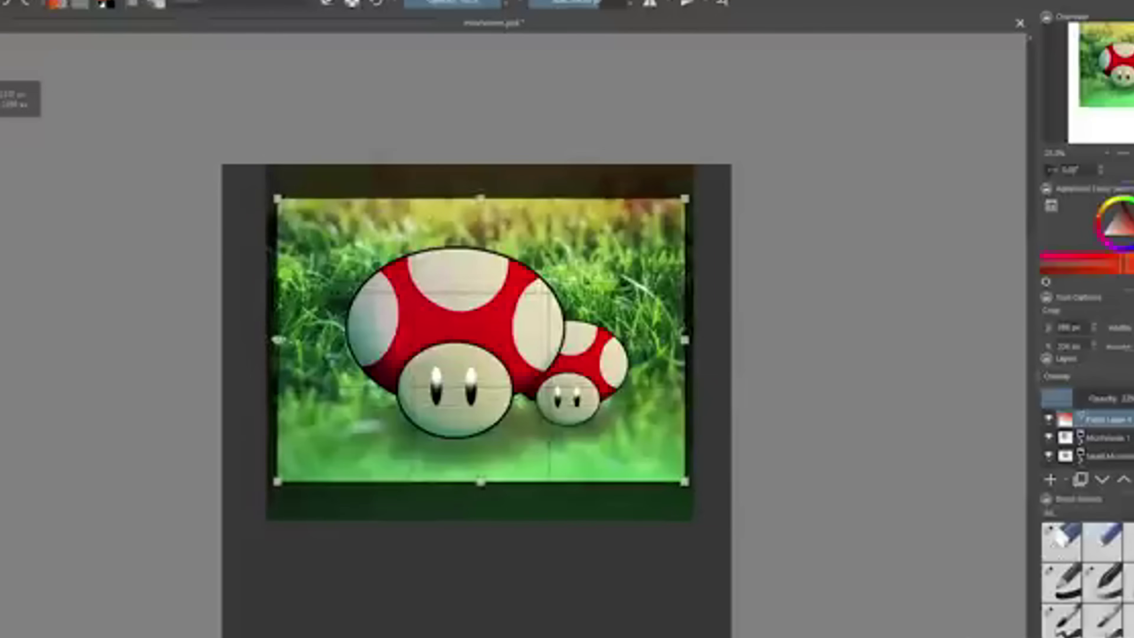
key(Return)
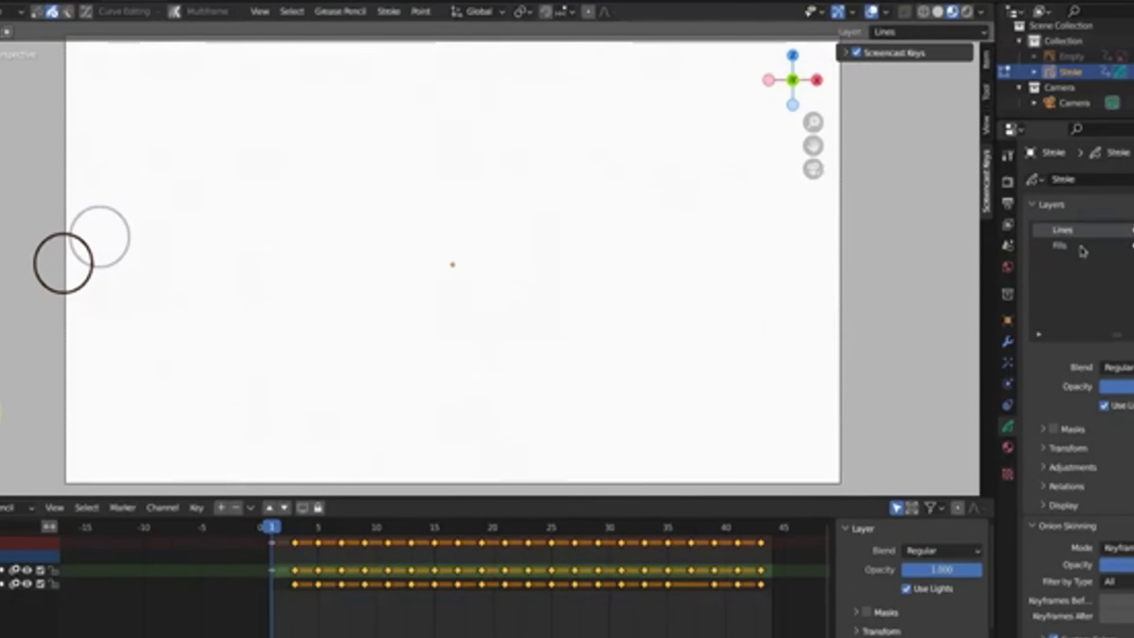
Step: Switch to Blender, activate the Fills layer with the Solid Fill material and scrub through the ball's frames
click(1083, 249)
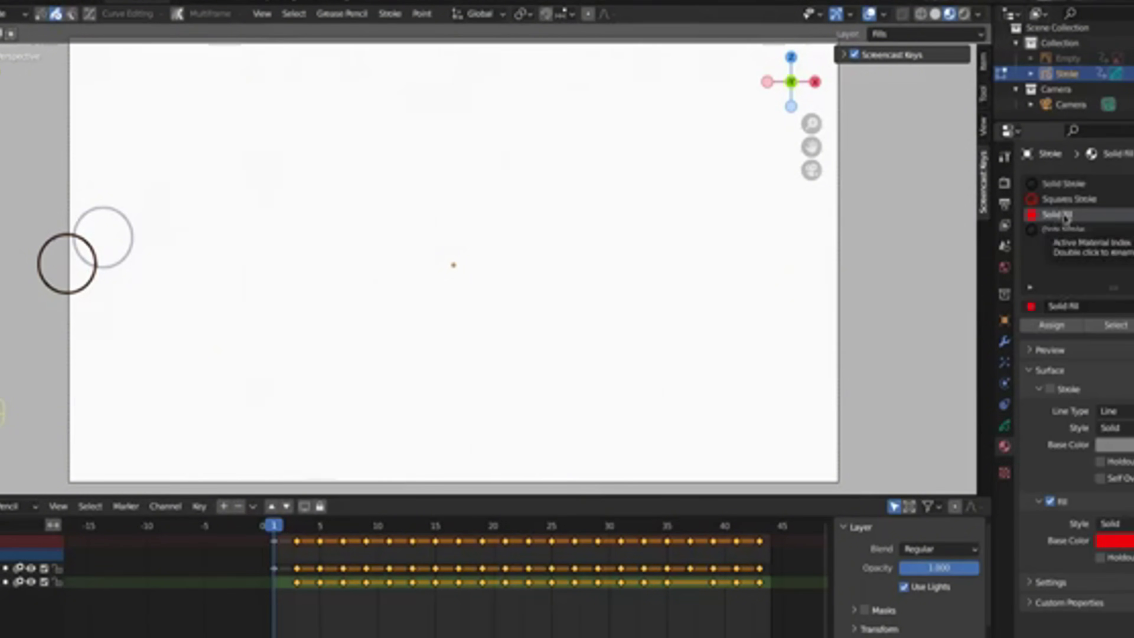
key(Tab)
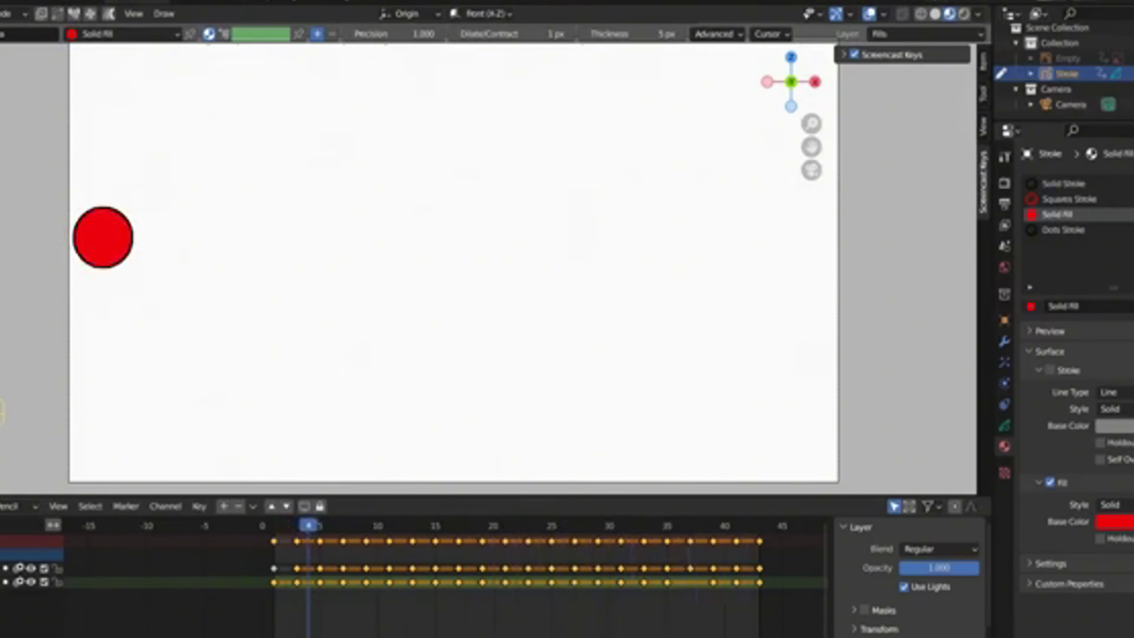
drag(625, 527, 701, 530)
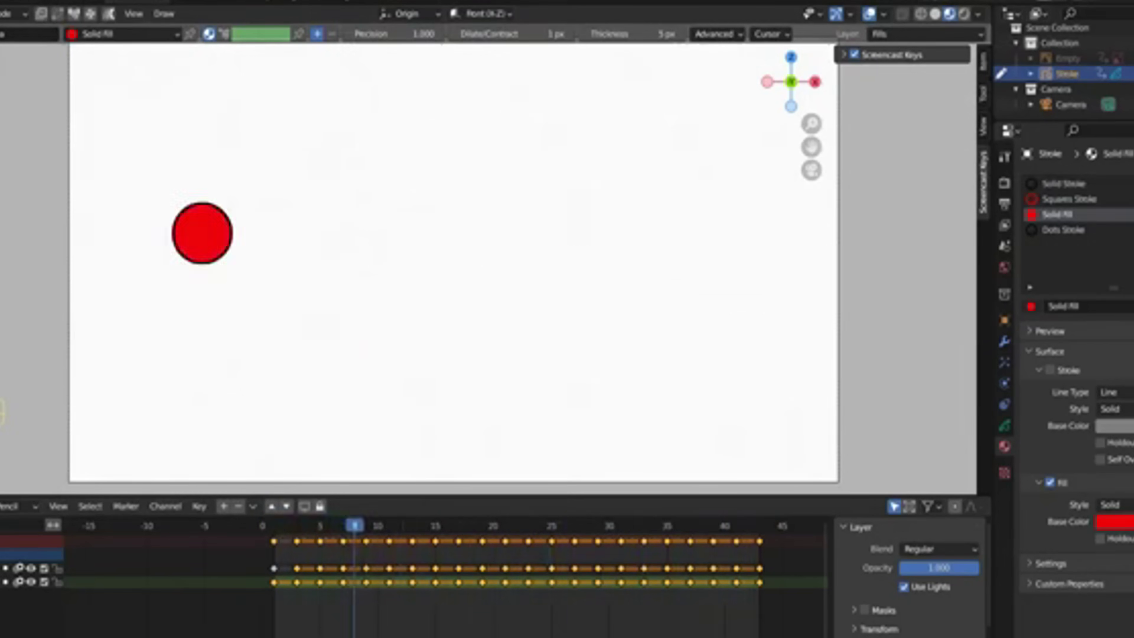
Step: Rename the Lines layer as Line Art and name a new grease pencil layer Ground
click(1005, 426)
click(1058, 230)
text(Line Art)
key(Return)
double_click(1059, 233)
text(Ground)
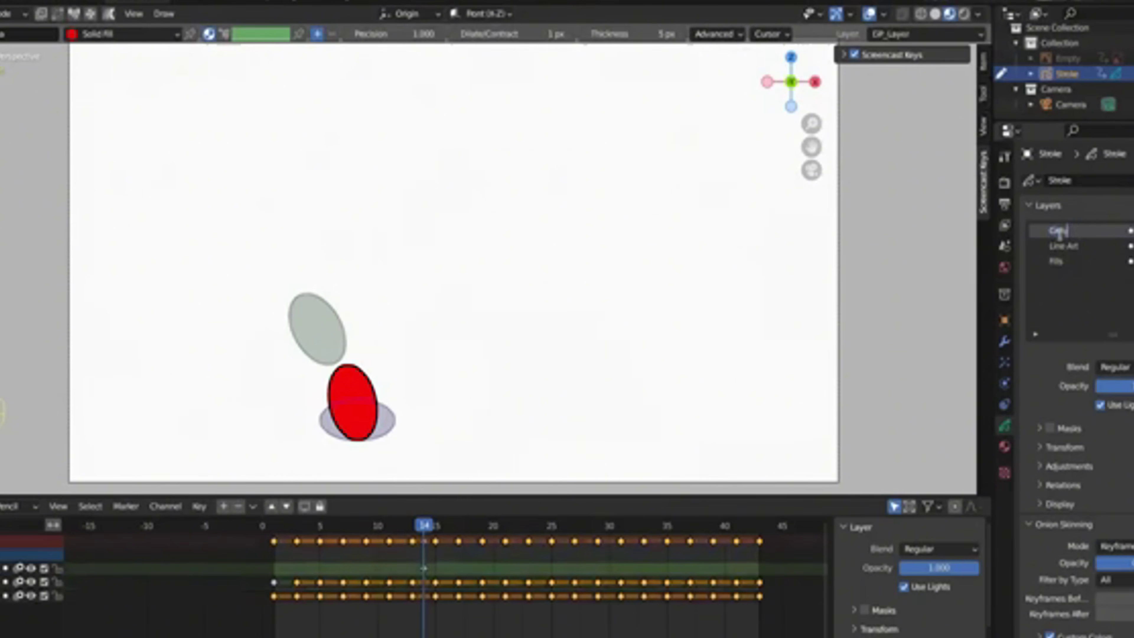
key(Return)
Step: Draw a straight horizontal ground line beneath the ball on the Ground layer with the Solid Stroke material
click(1005, 446)
click(1071, 184)
drag(54, 442, 785, 380)
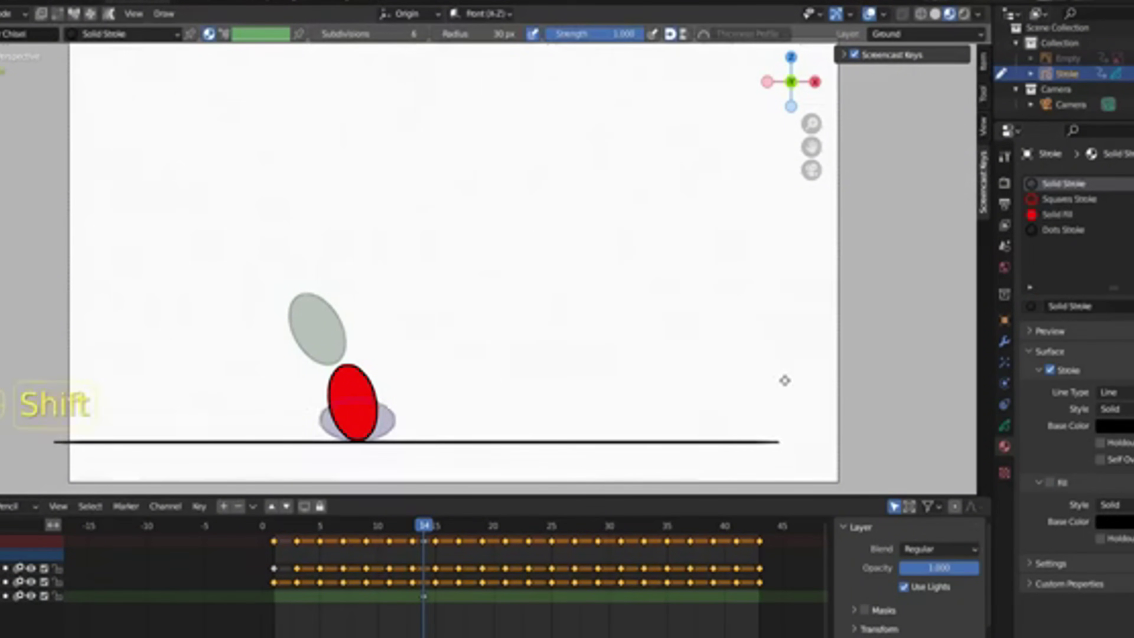
Step: Move the Ground layer's keyframe to frame 1 and play the bouncing ball animation
drag(424, 525, 711, 525)
key(ctrl+z)
drag(424, 596, 273, 596)
drag(331, 525, 412, 526)
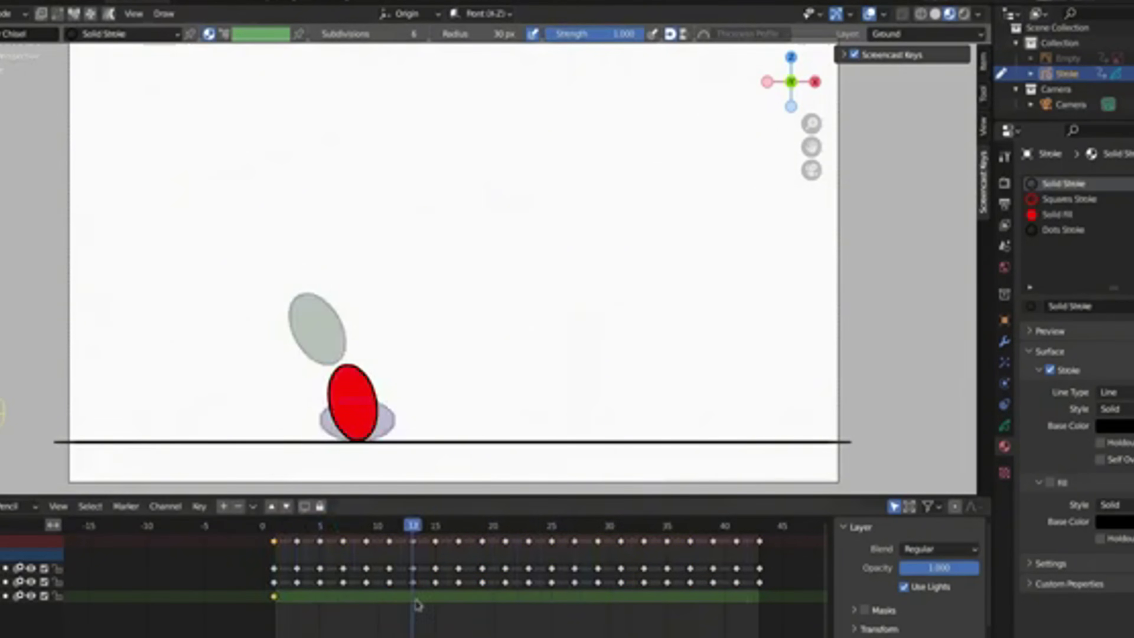
key(space)
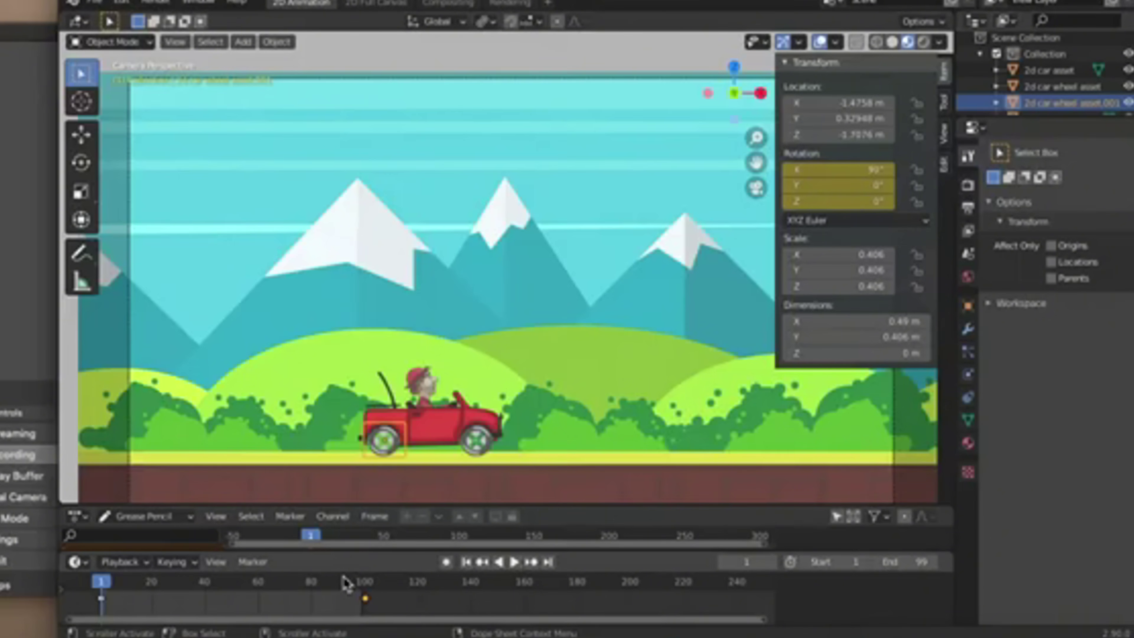
Step: In the car scene, play the wheel animation and return to the first frame
key(space)
key(space)
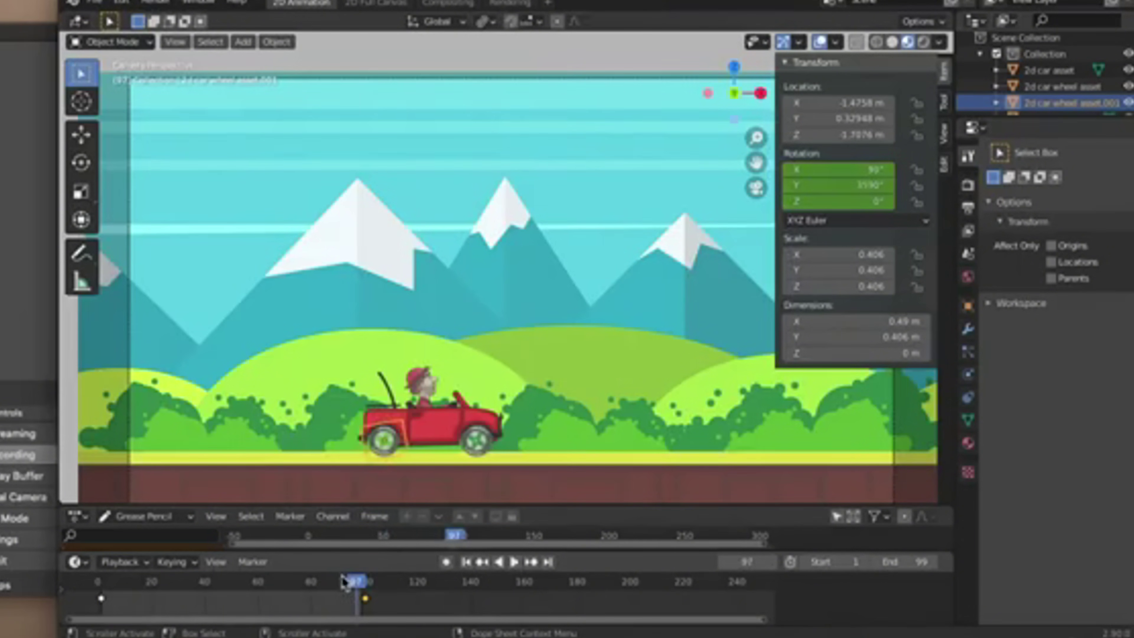
click(467, 563)
Step: Add an Array modifier to the roadtrip background
click(335, 355)
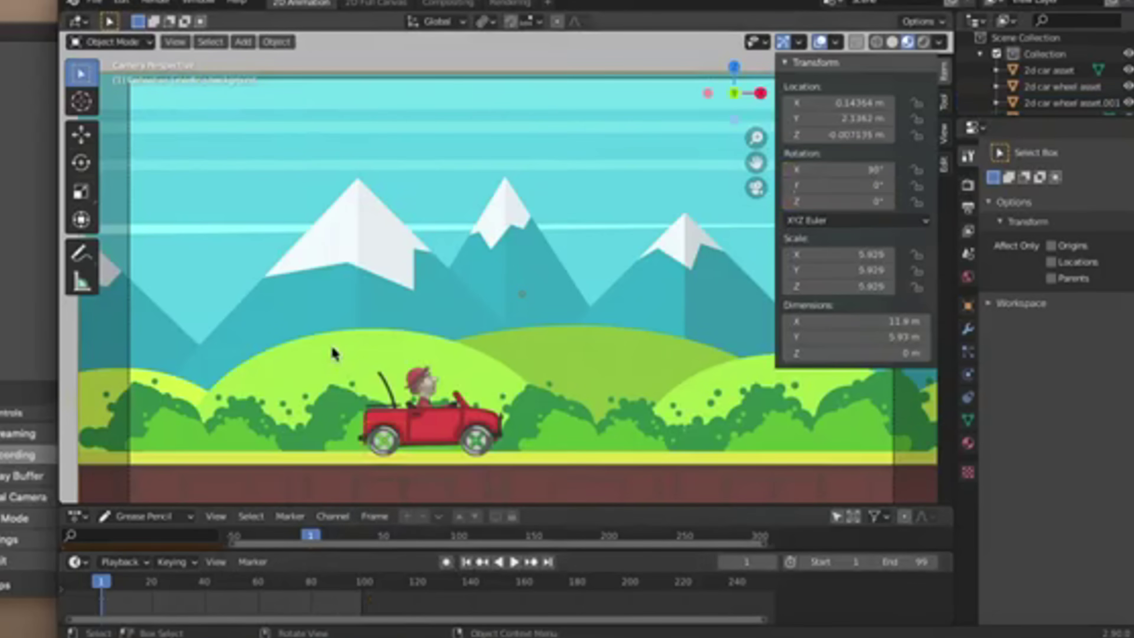
scroll(332, 347, down, 5)
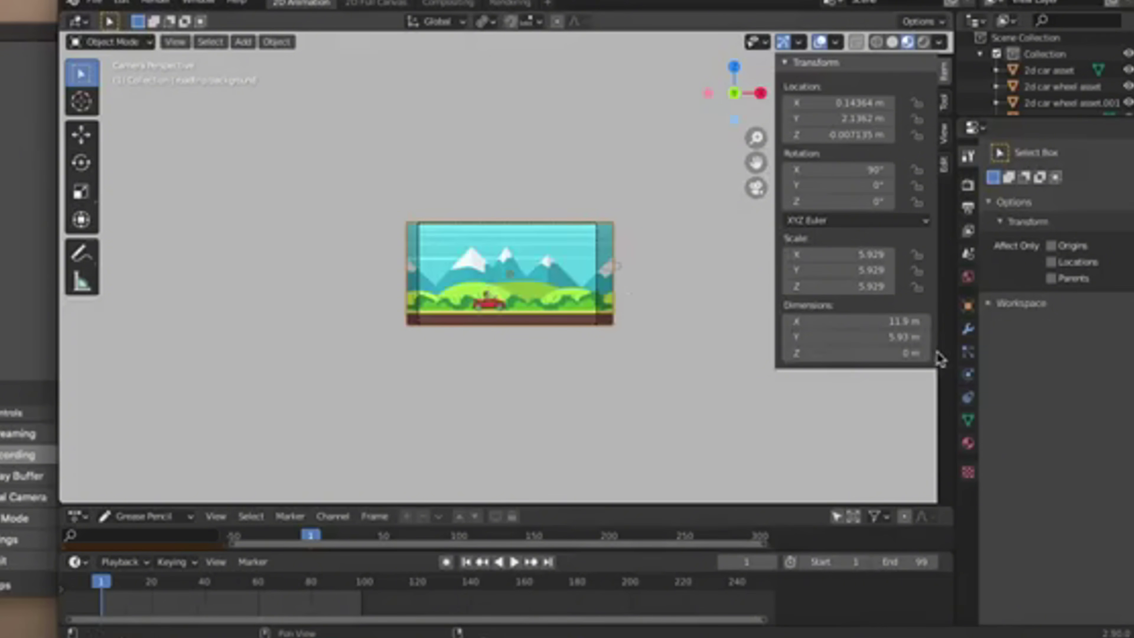
click(968, 329)
click(1031, 154)
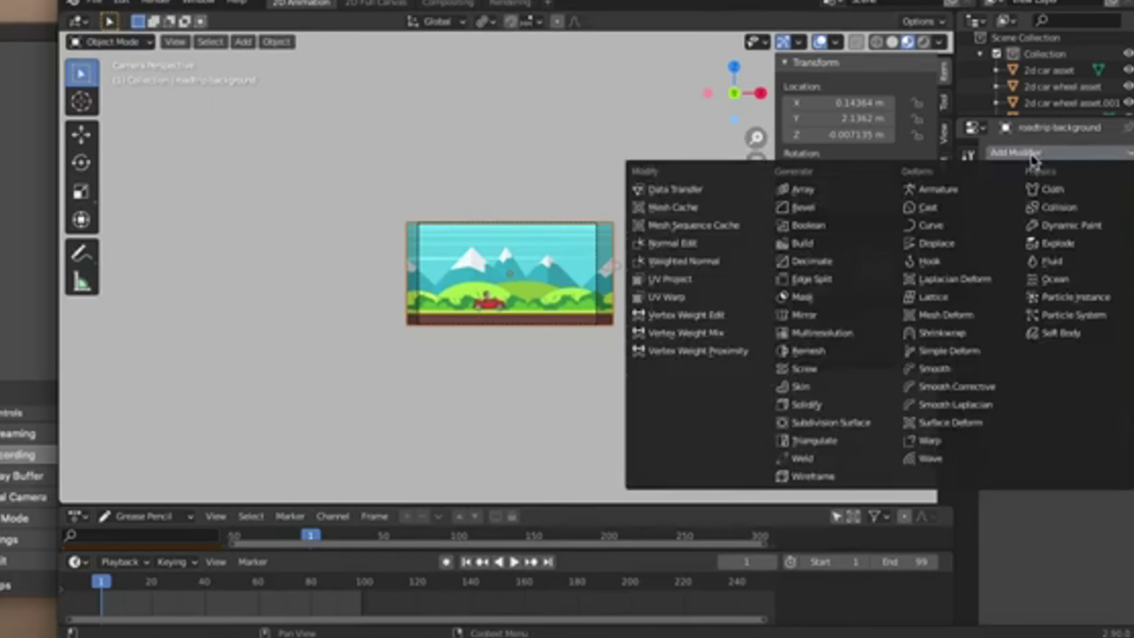
click(803, 189)
drag(639, 399, 412, 473)
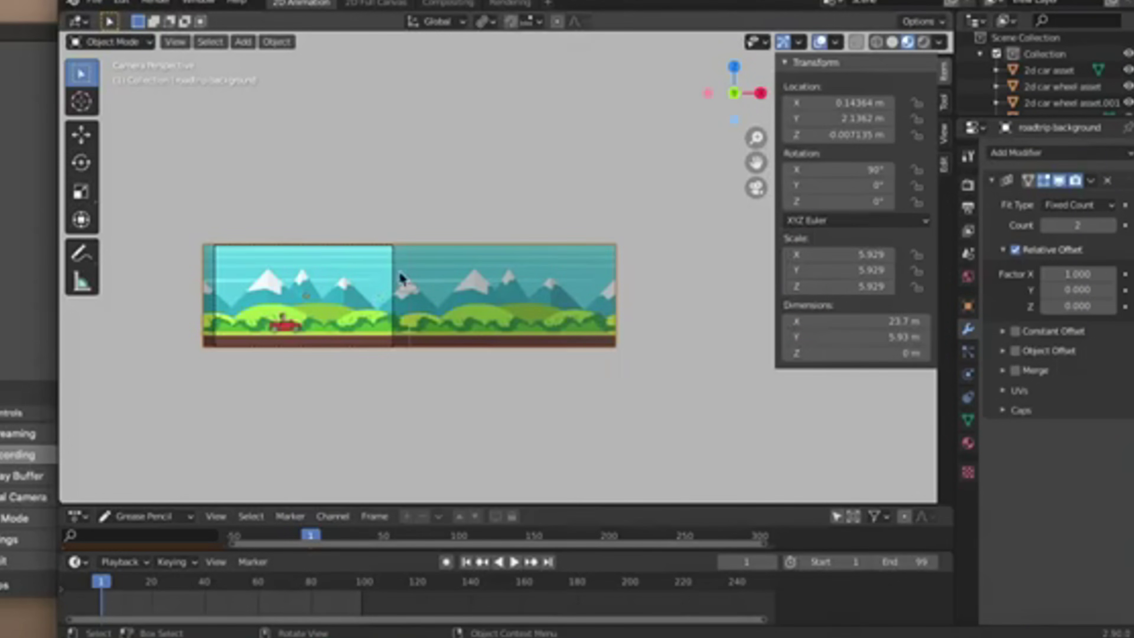
Step: Increase the background's Array count to add more copies of the landscape
click(1112, 226)
click(1112, 226)
drag(600, 447, 548, 452)
scroll(549, 451, down, 4)
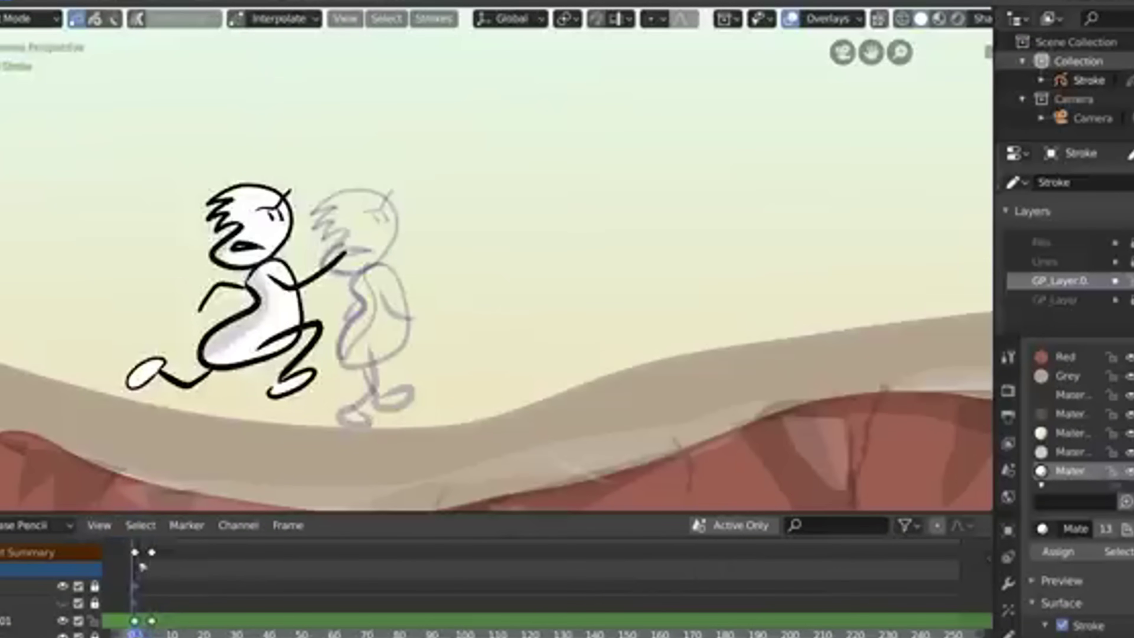
Step: In the runner scene, duplicate the first grease pencil keyframe to frame 12 and go to that frame
key(shift+d)
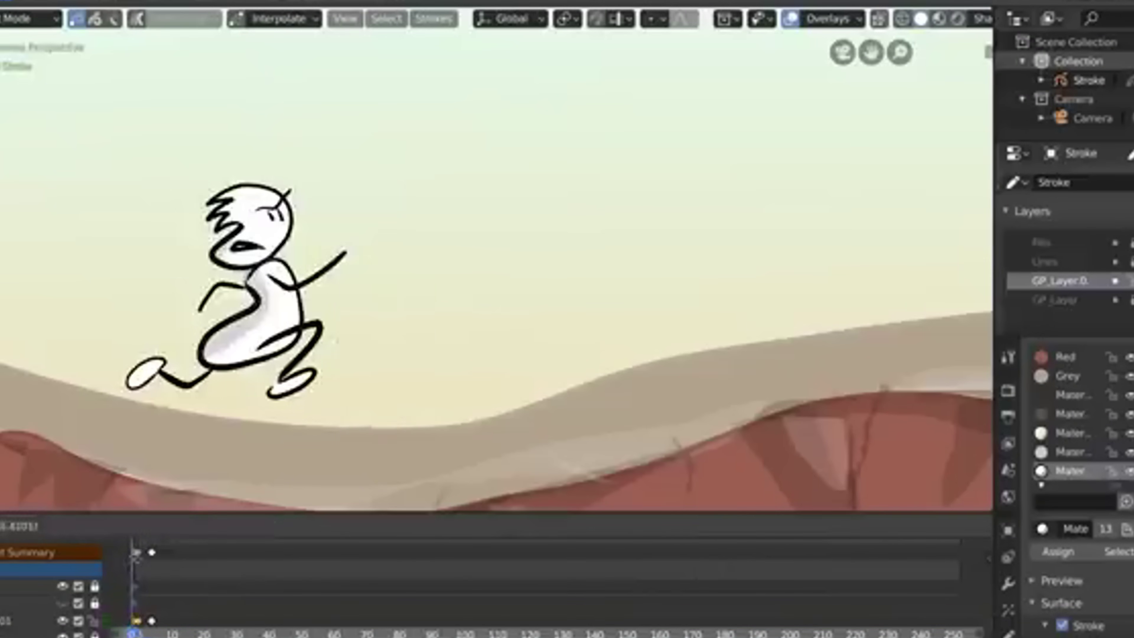
click(169, 567)
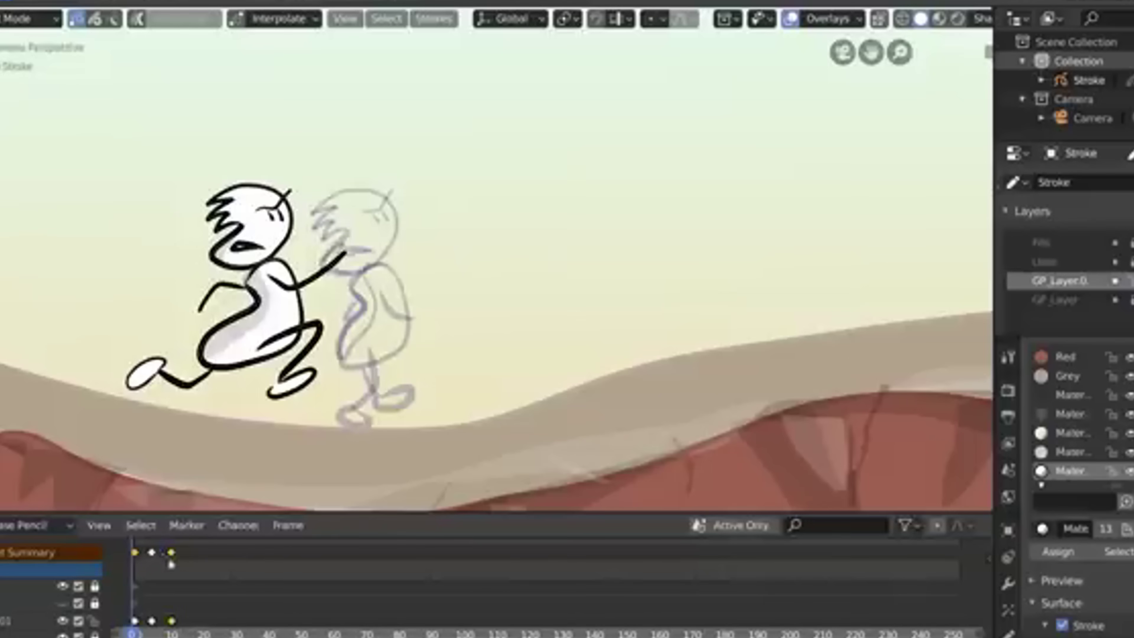
drag(136, 584, 173, 584)
Step: Select the whole running figure and reposition it to the right of the ghosted middle pose, adjusting its rotation
key(a)
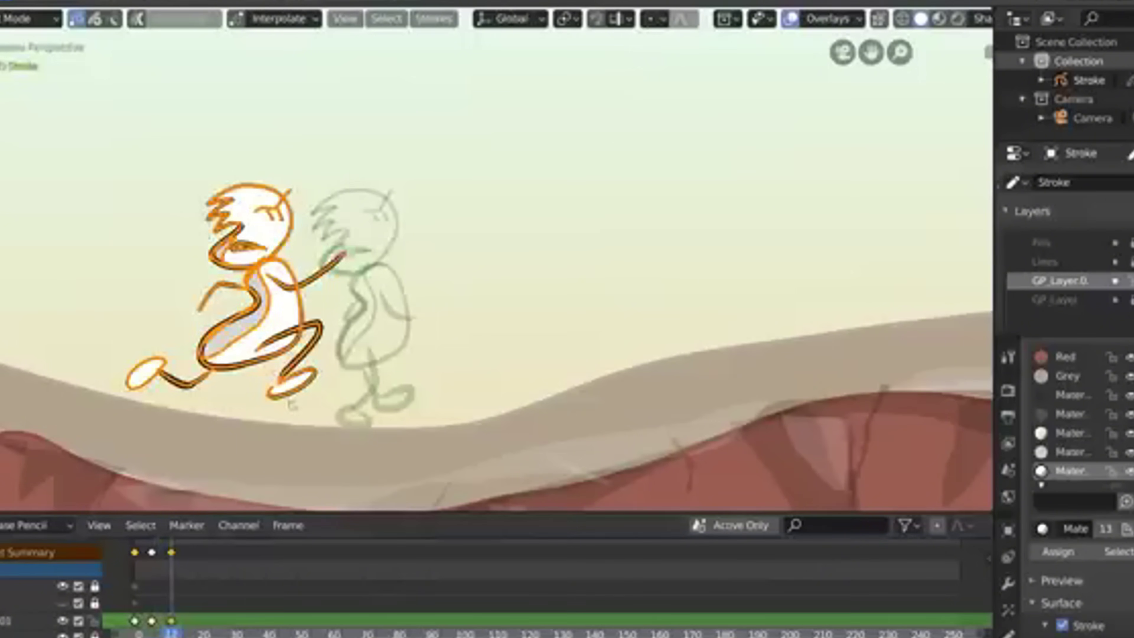
key(g)
key(Return)
key(t)
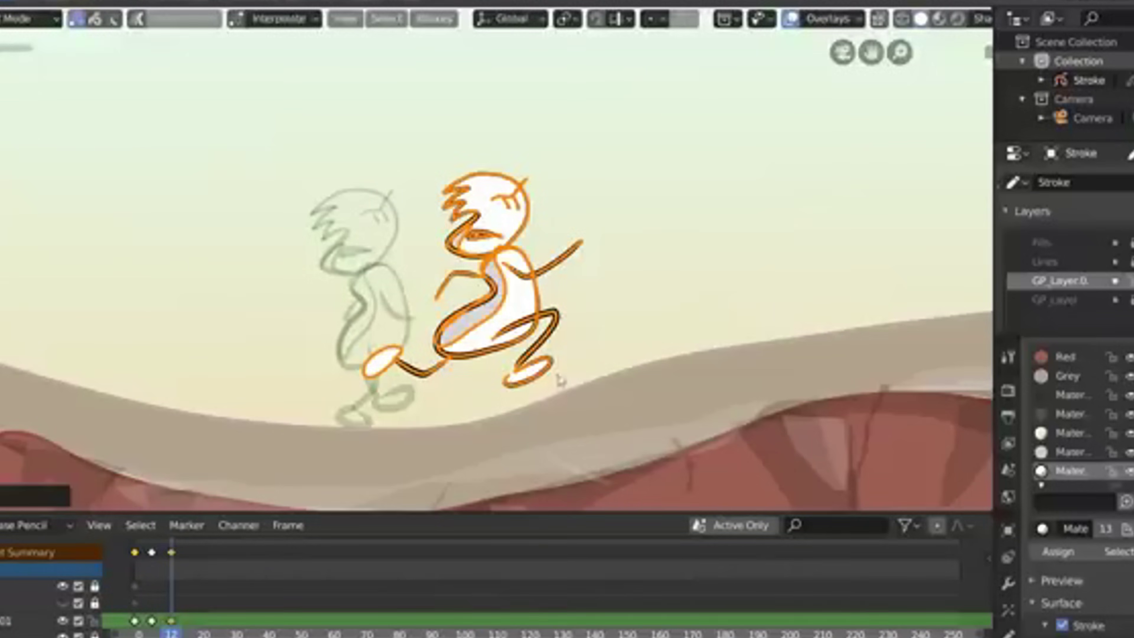
key(r)
click(545, 346)
key(g)
click(502, 309)
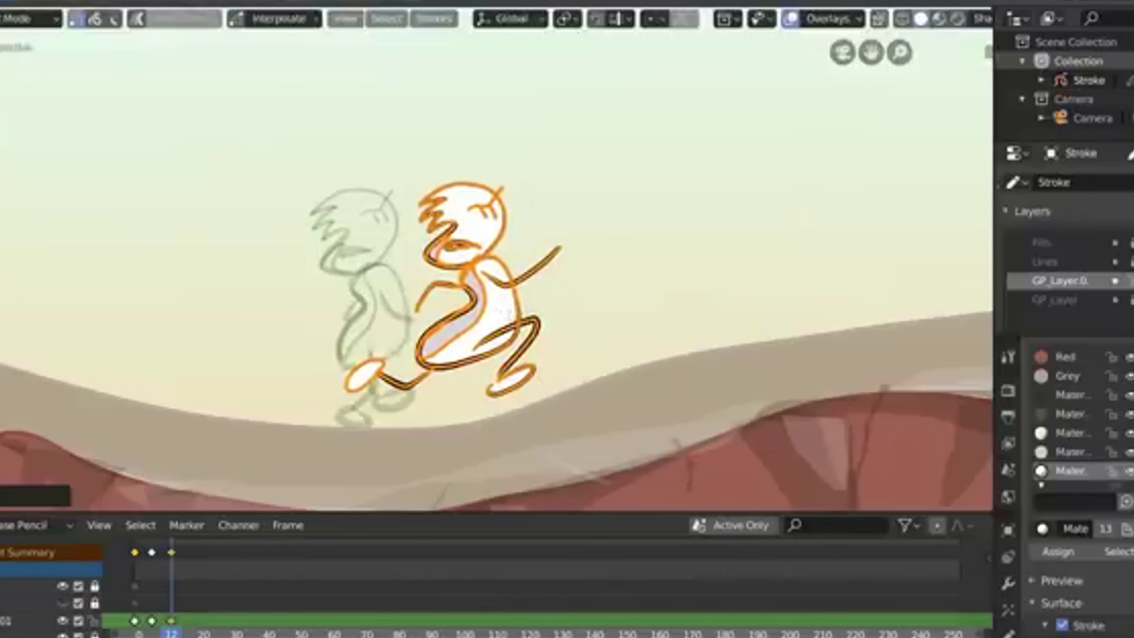
Step: Select the runner's feet, leg and arm strokes and delete them, keeping the head and body
key(alt+a)
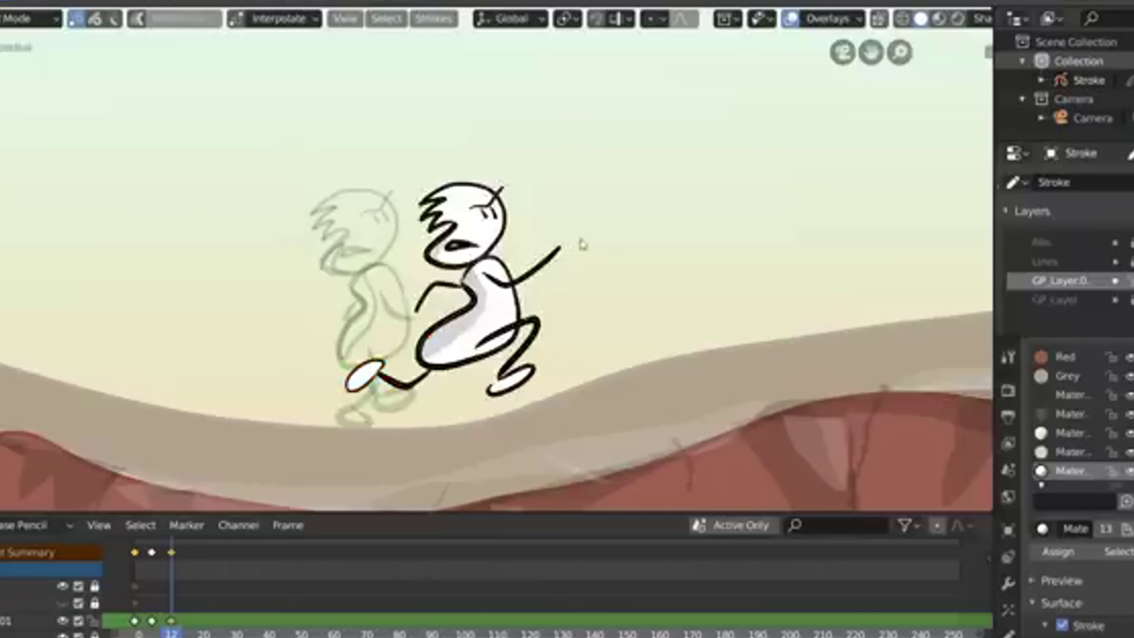
click(551, 369)
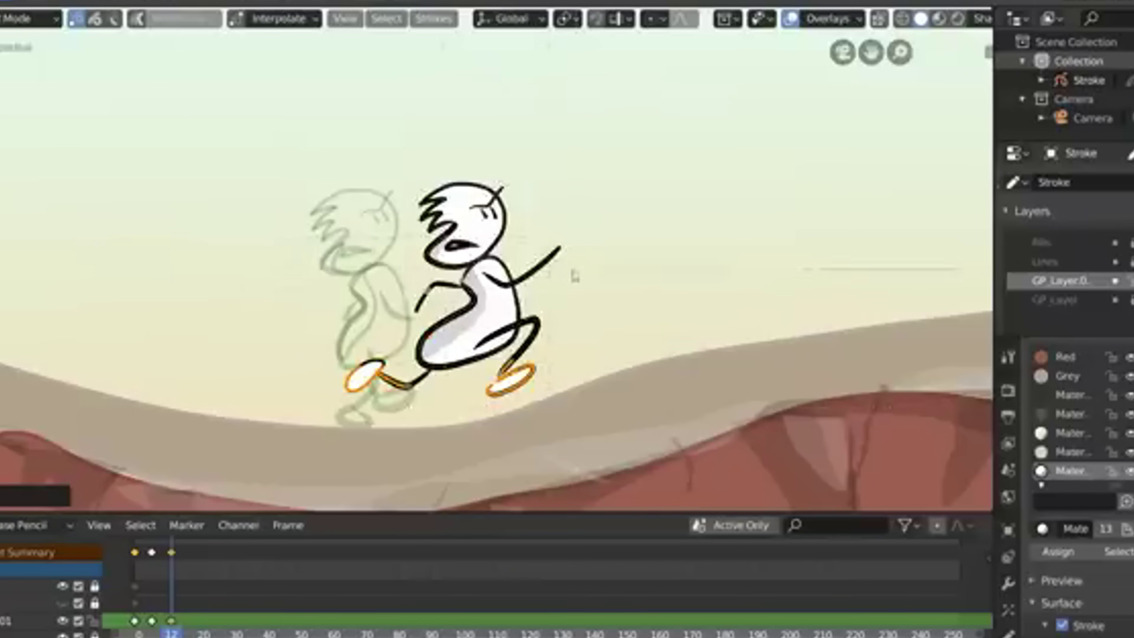
key(x)
click(525, 277)
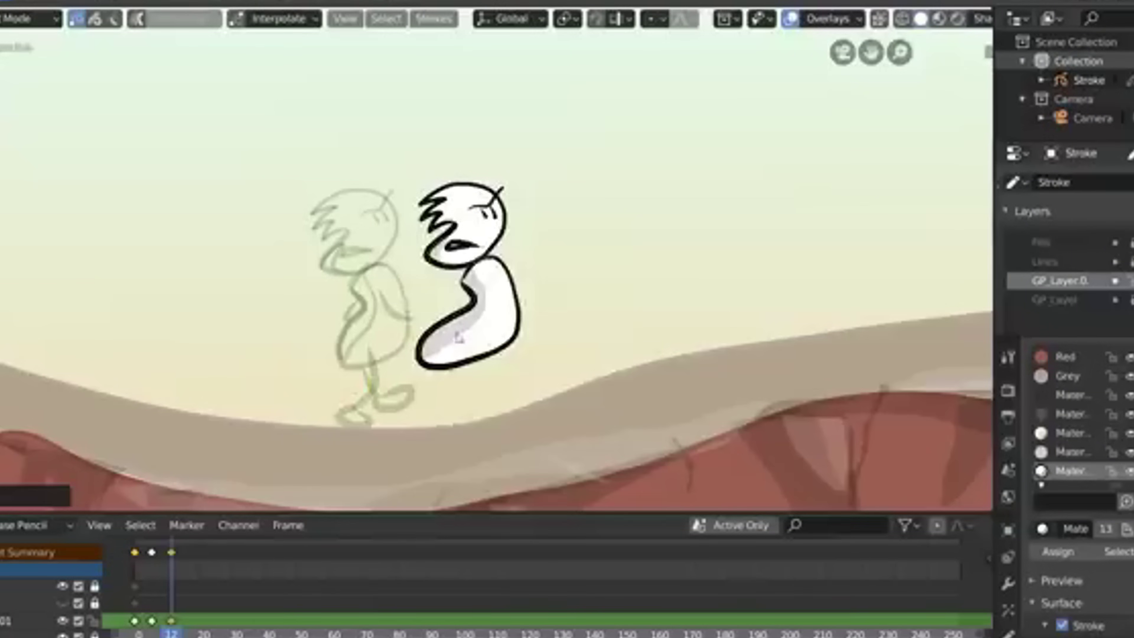
Step: Switch the grease pencil object to Draw mode with the Black material
click(54, 20)
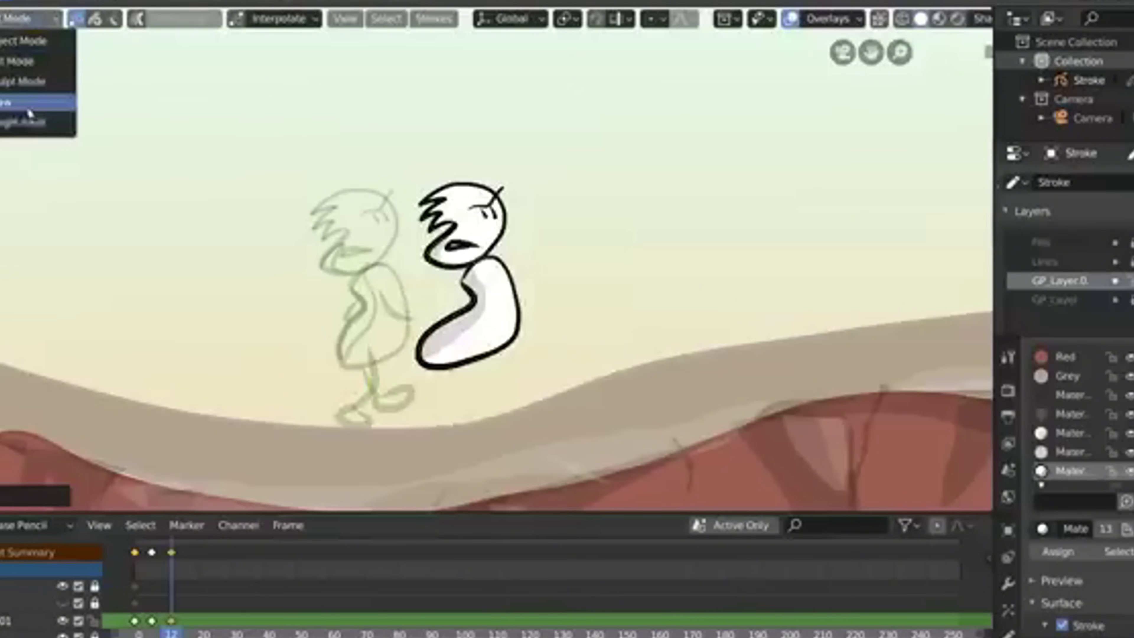
click(28, 109)
scroll(1063, 356, up, 1)
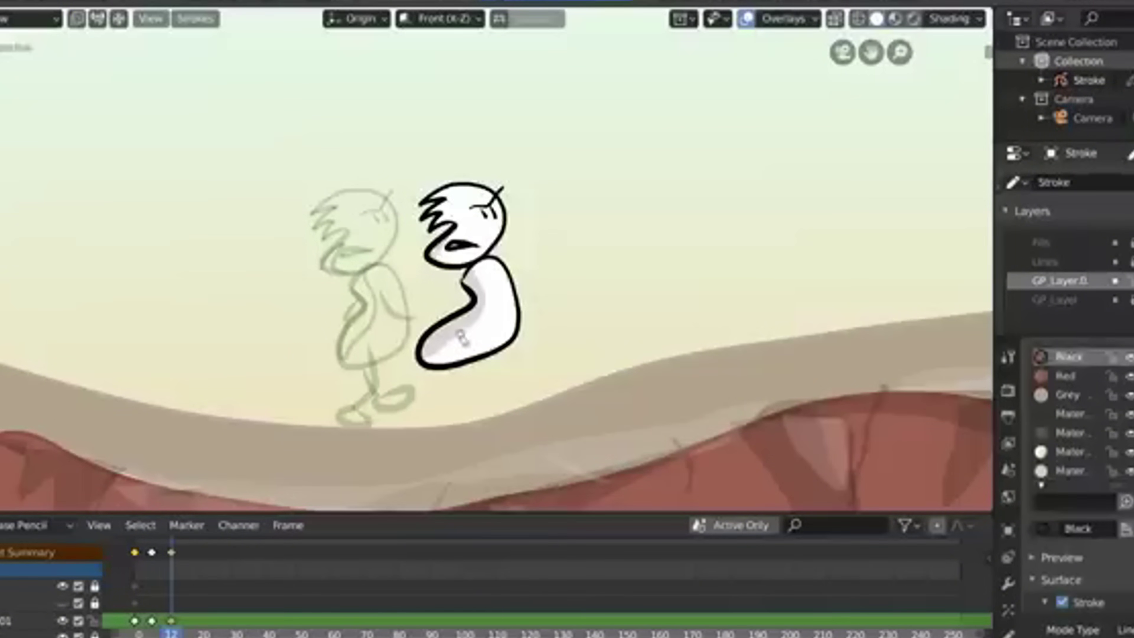